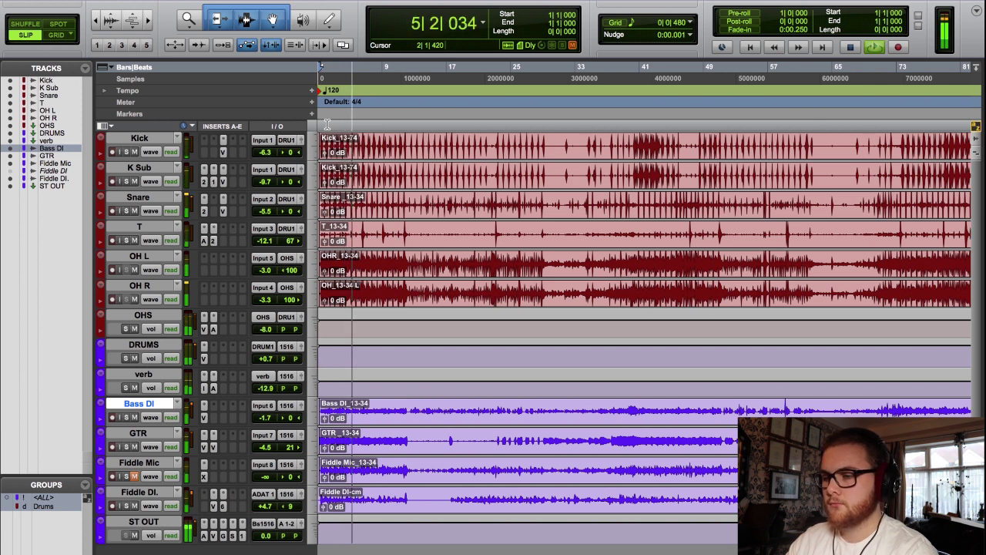
- Switch the main time scale to Min:Secs, stop playback and return the cursor to the session start
click(483, 23)
click(516, 36)
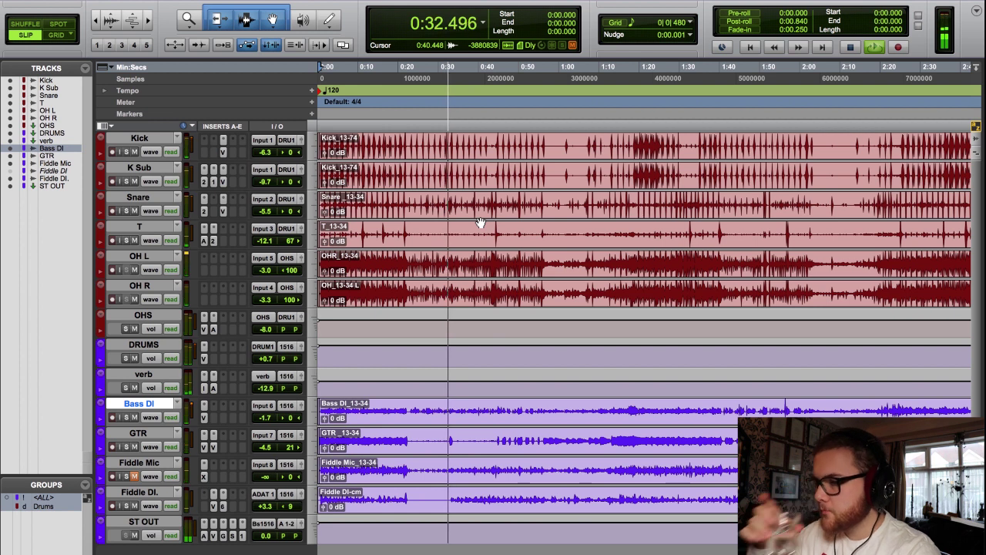
key(space)
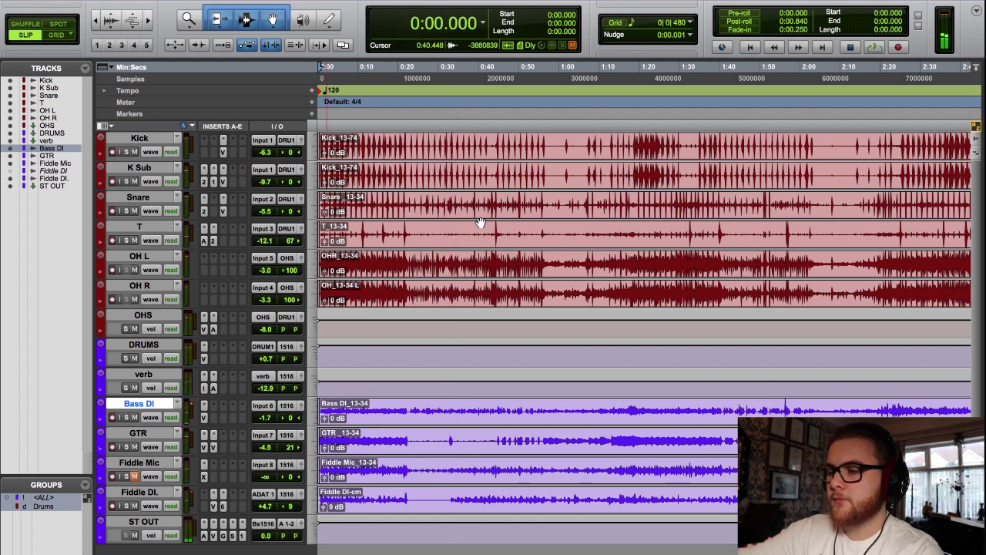
click(377, 129)
key(Return)
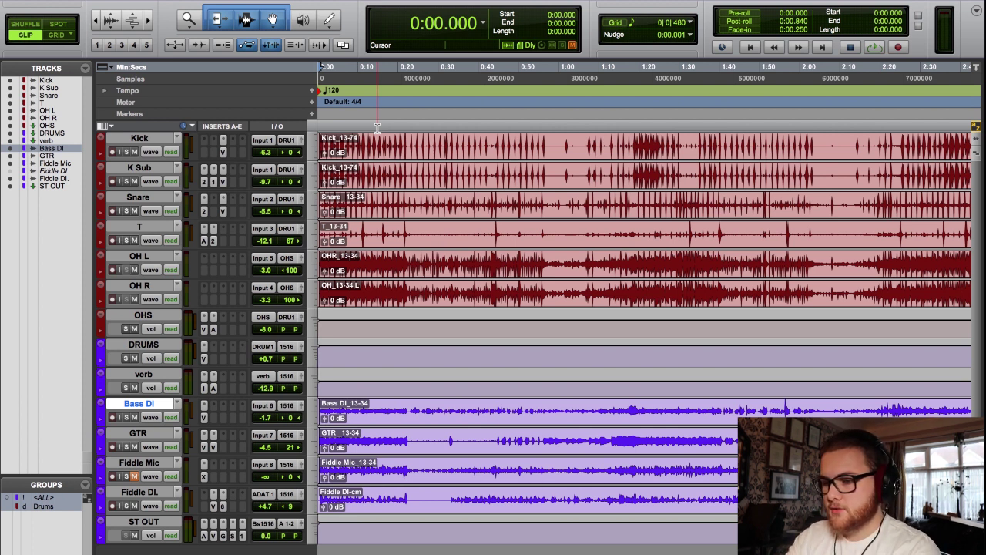
- Show the mixer and select the individual drum channels in turn, from Kick through OH L
key(super+equal)
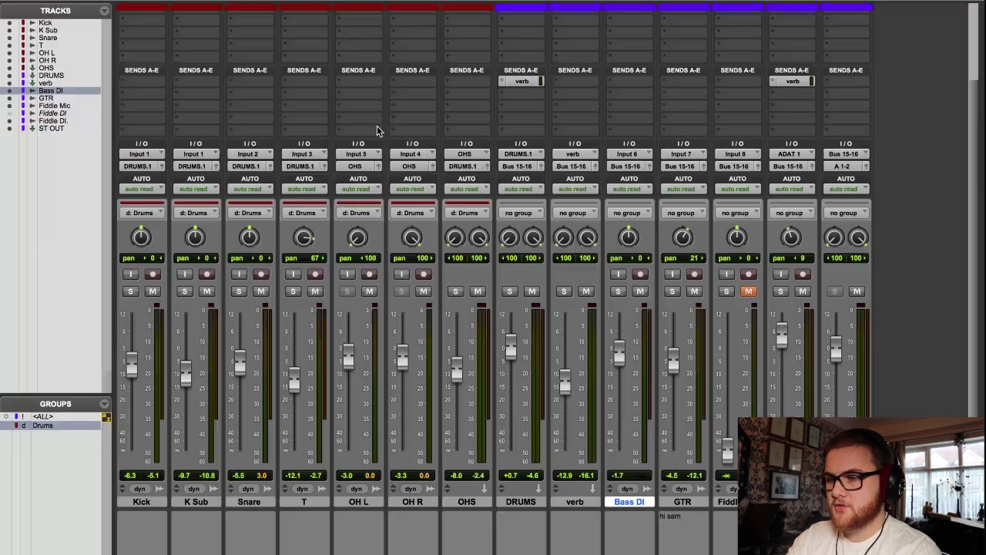
click(148, 502)
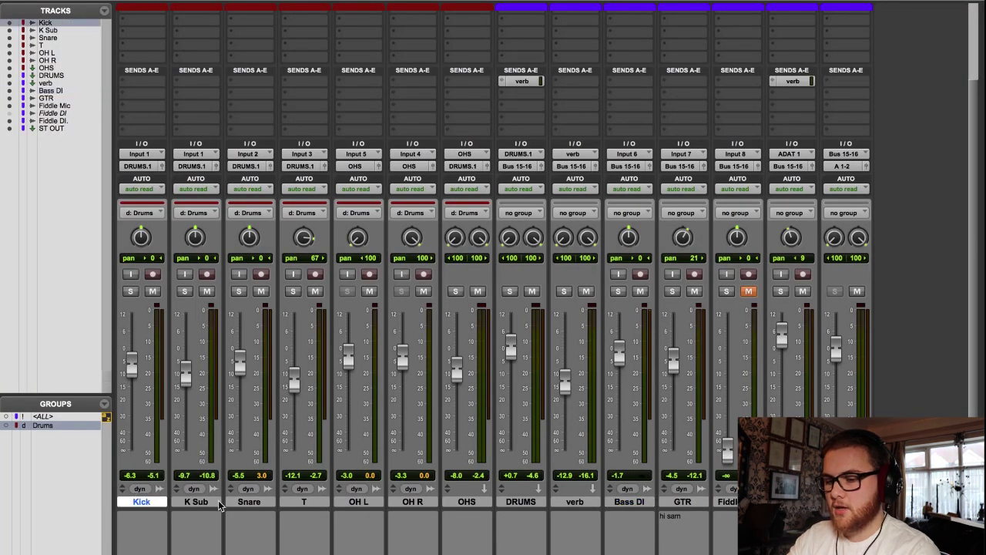
click(212, 503)
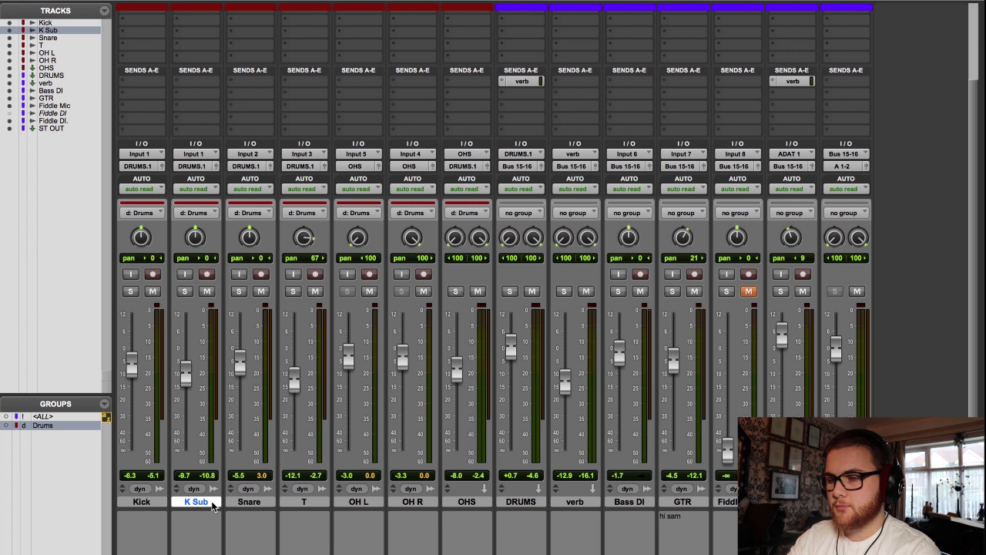
click(235, 505)
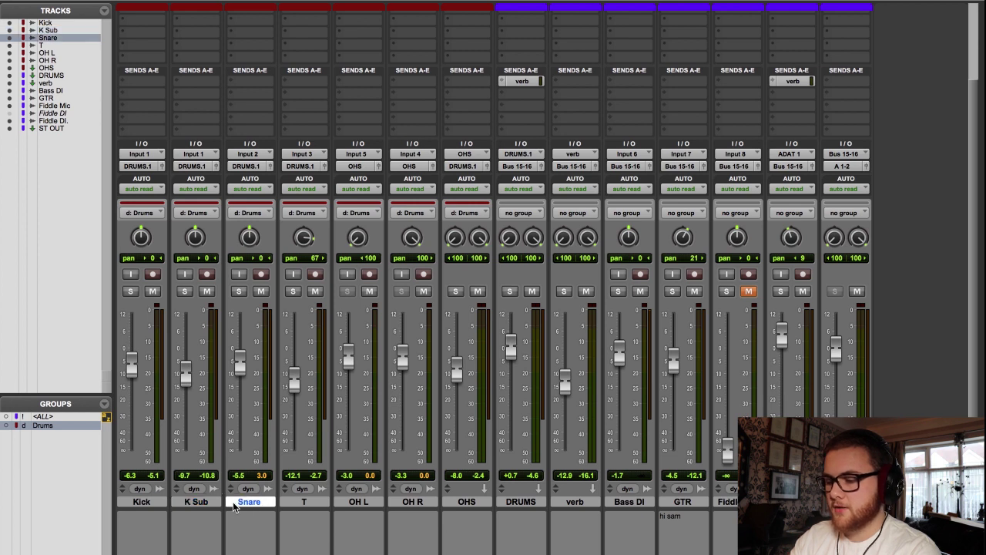
click(294, 499)
click(355, 504)
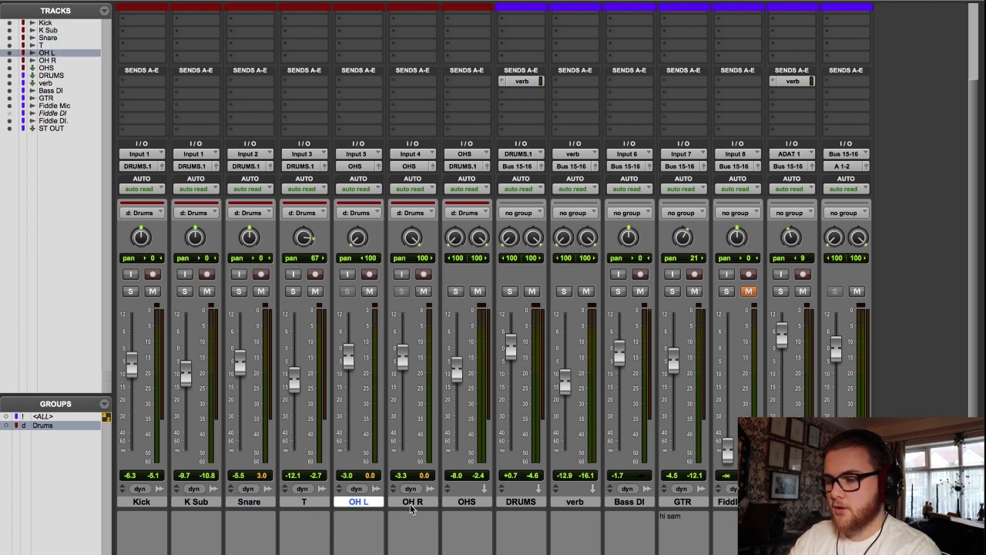
- Select the DRUMS, Bass DI, GTR, Fiddle Mic and Fiddle DI. channels one after another to review them
click(531, 502)
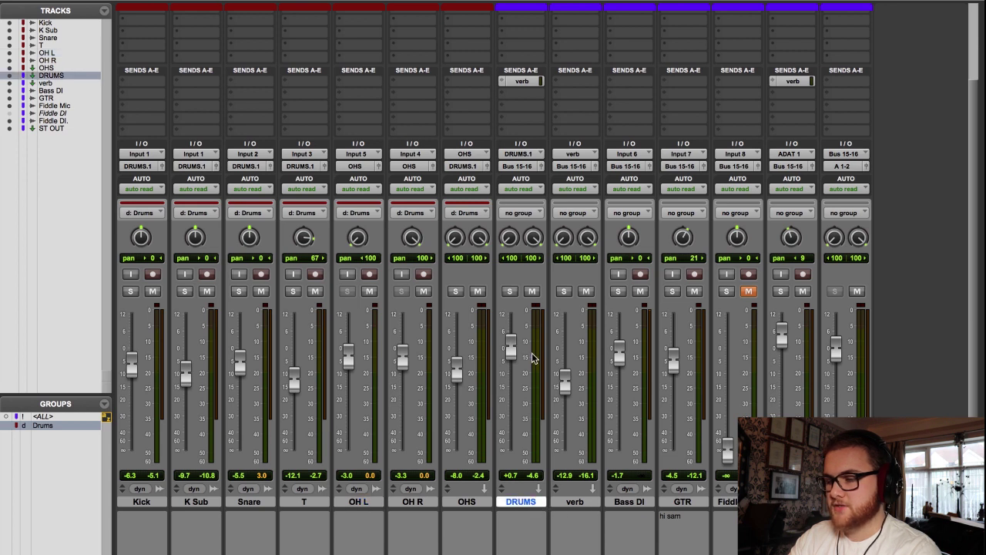
click(629, 502)
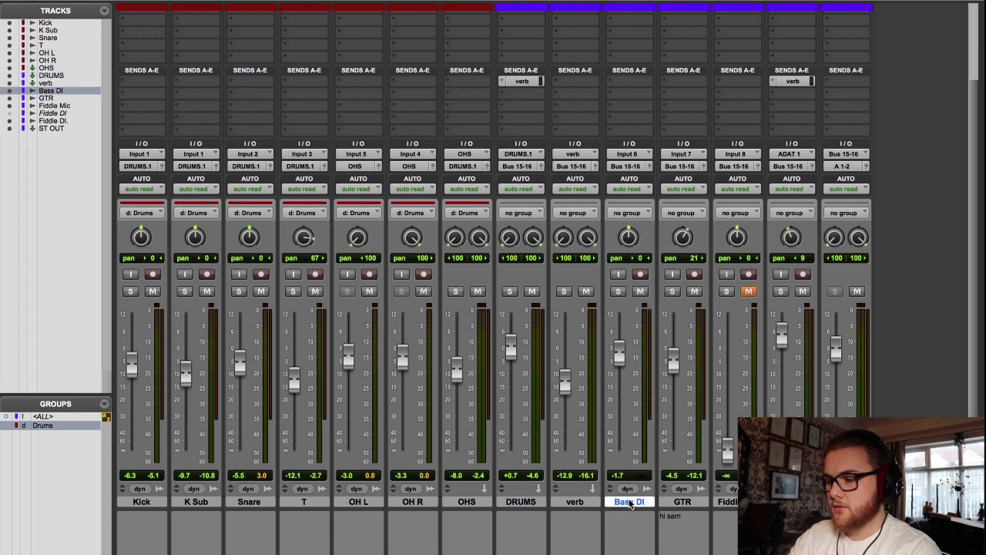
click(684, 502)
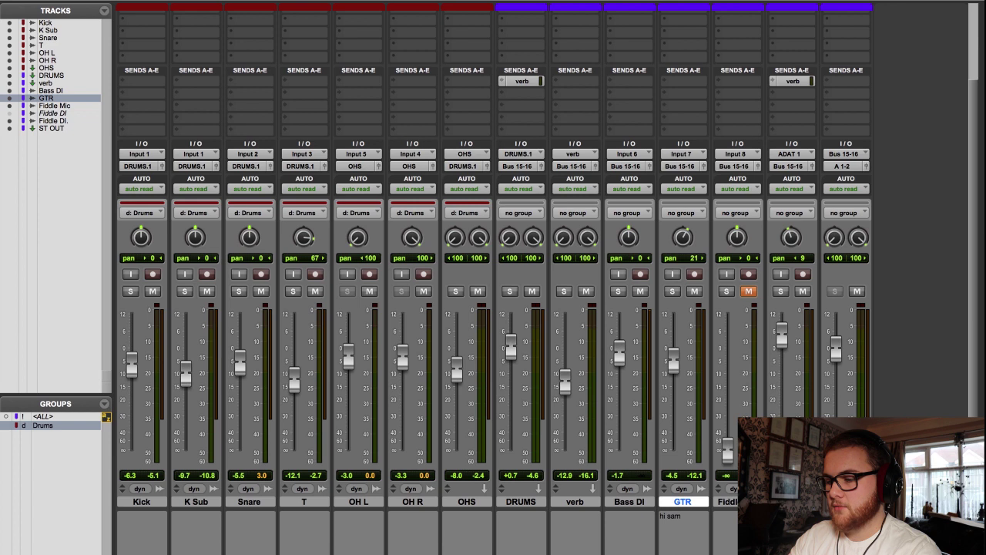
click(729, 502)
click(791, 503)
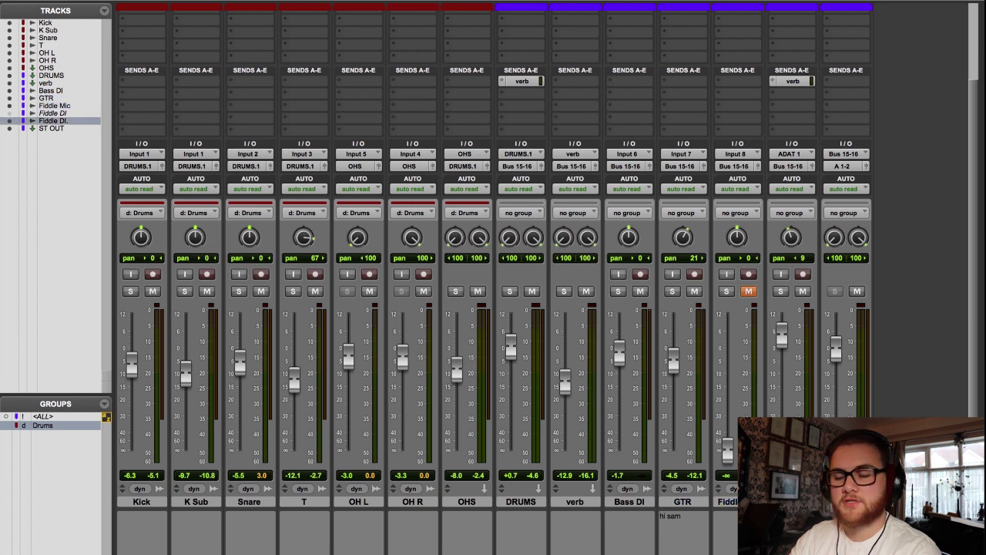
- Add the comment "Cajon" to the Kick track
click(526, 502)
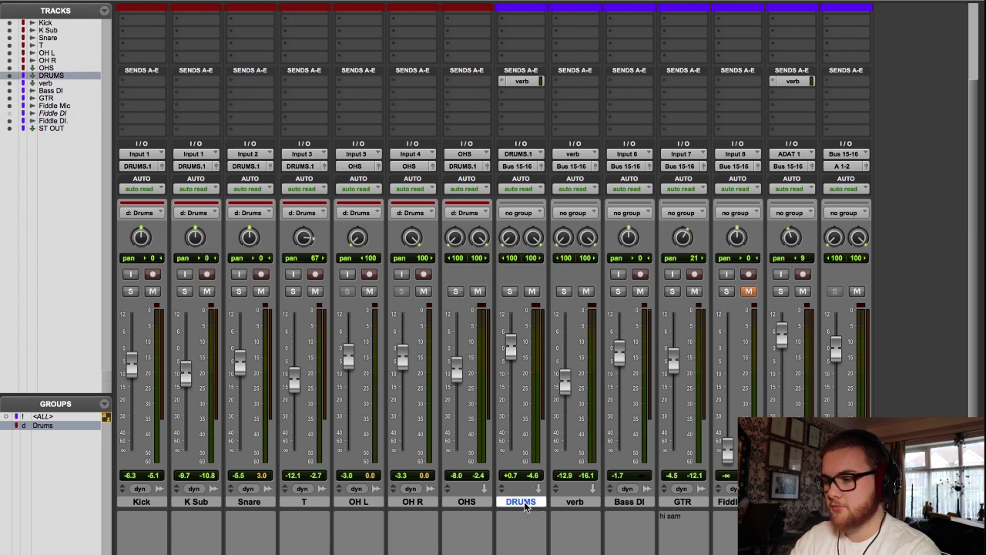
click(142, 503)
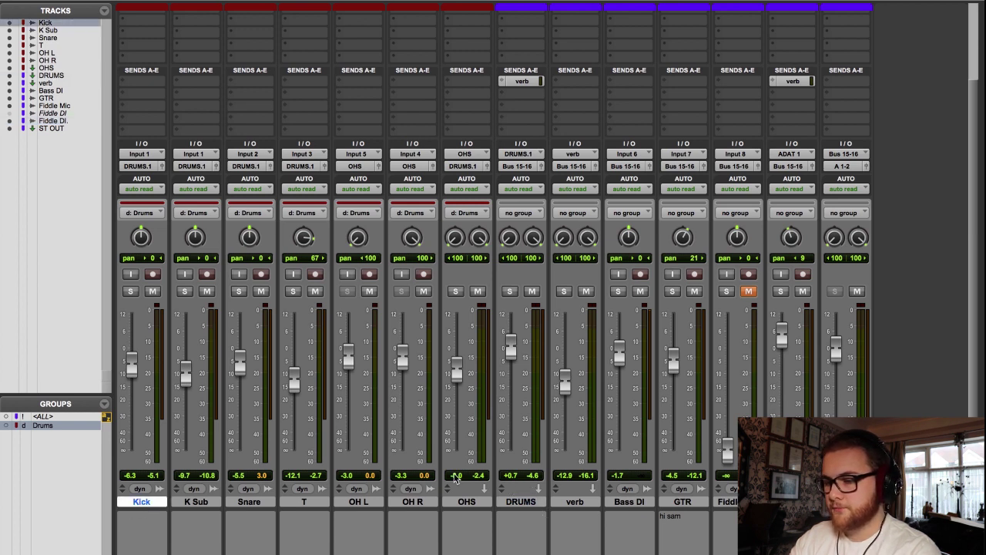
scroll(455, 477, up, 3)
scroll(455, 477, down, 3)
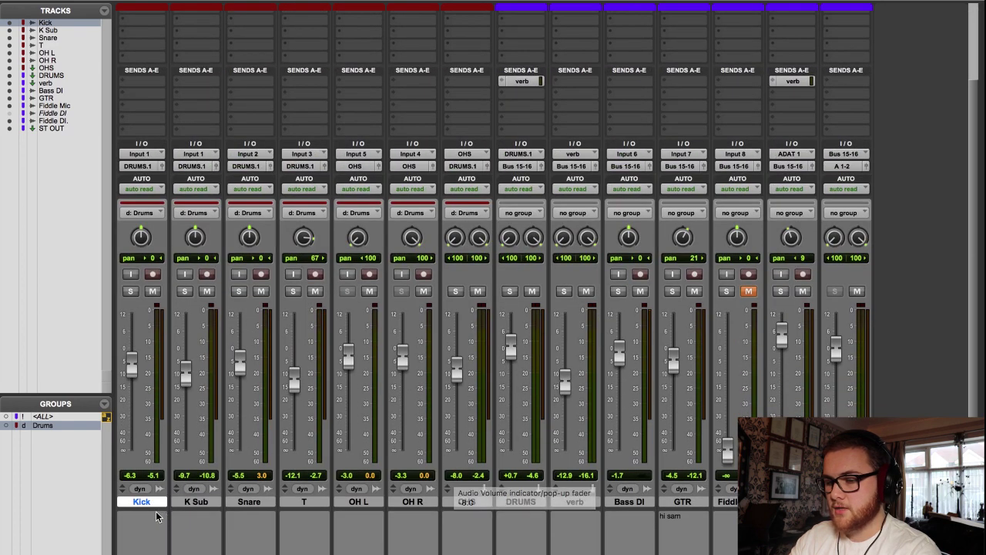
click(141, 544)
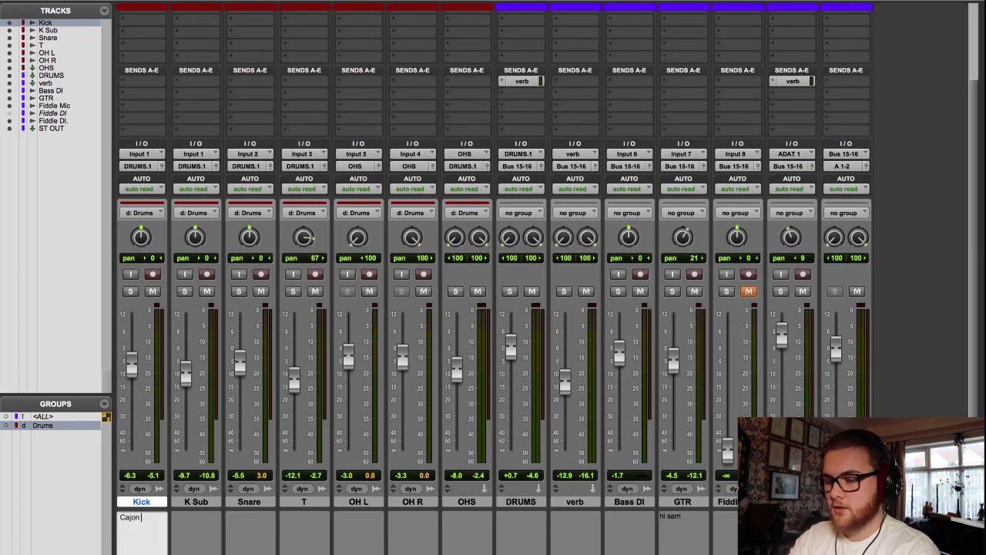
text(Cajon)
key(Return)
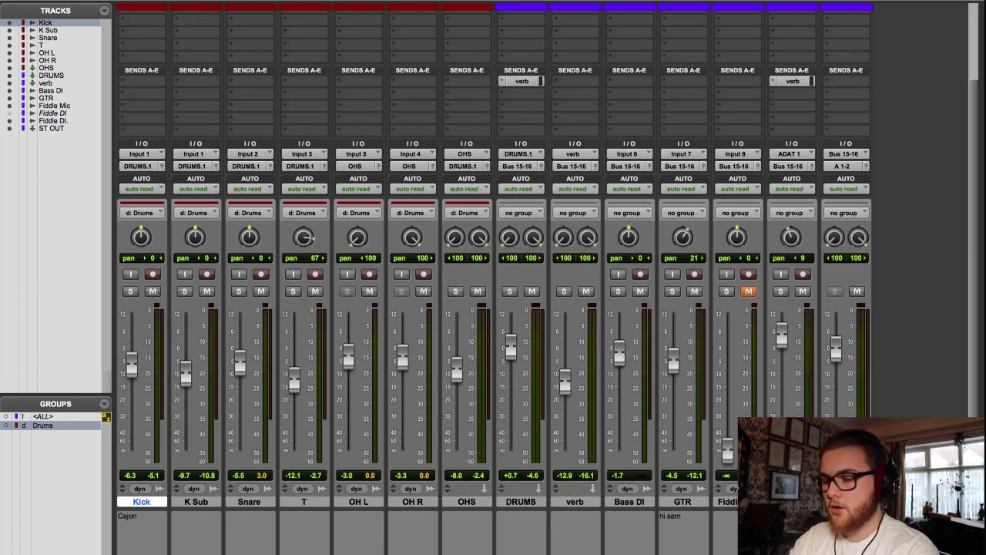
- Solo the grouped drum tracks together with the DRUMS bus and listen to the cajon drums
click(202, 501)
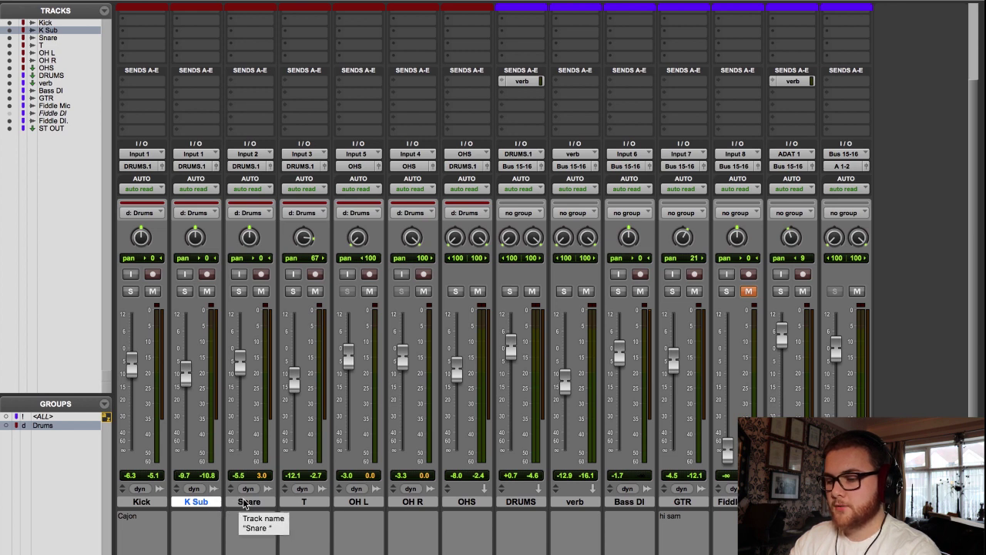
click(155, 501)
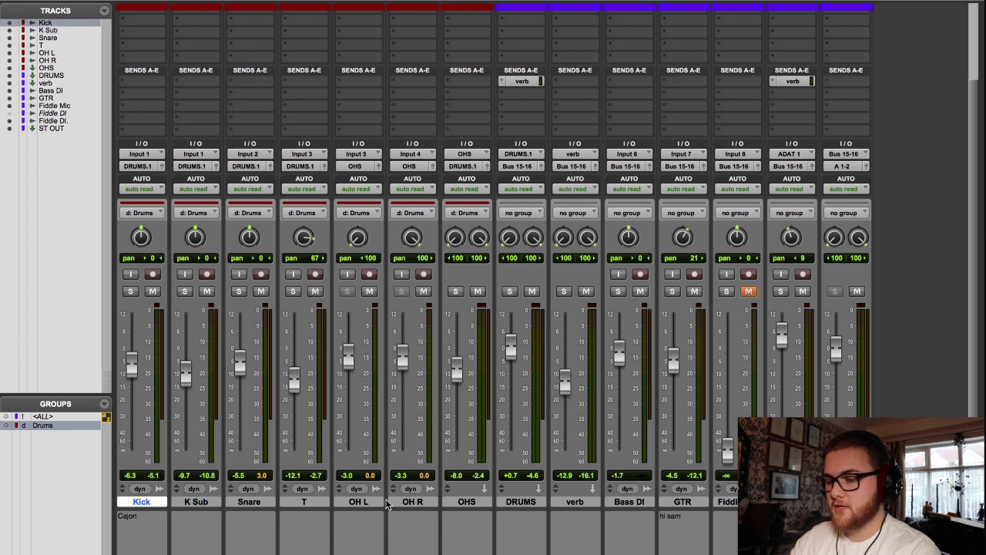
click(456, 291)
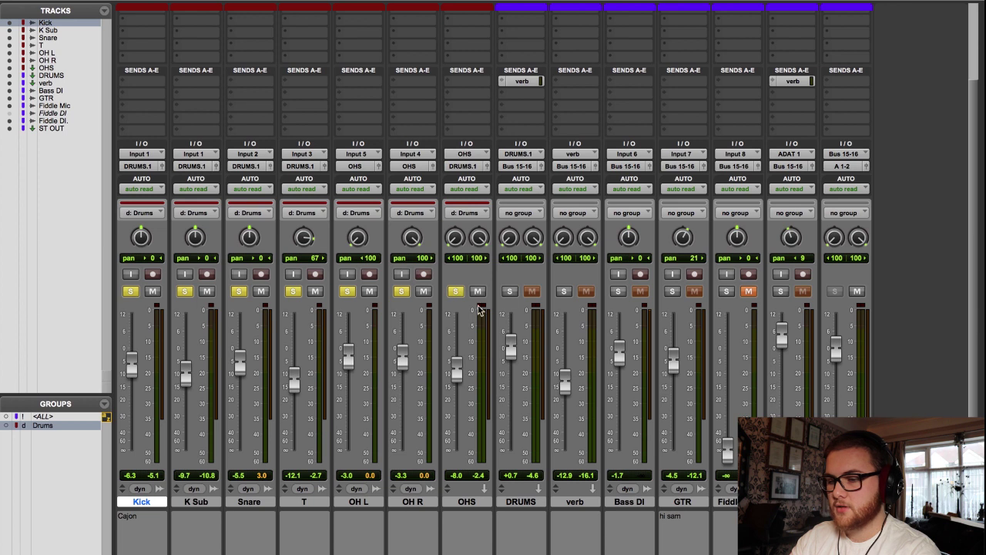
click(509, 291)
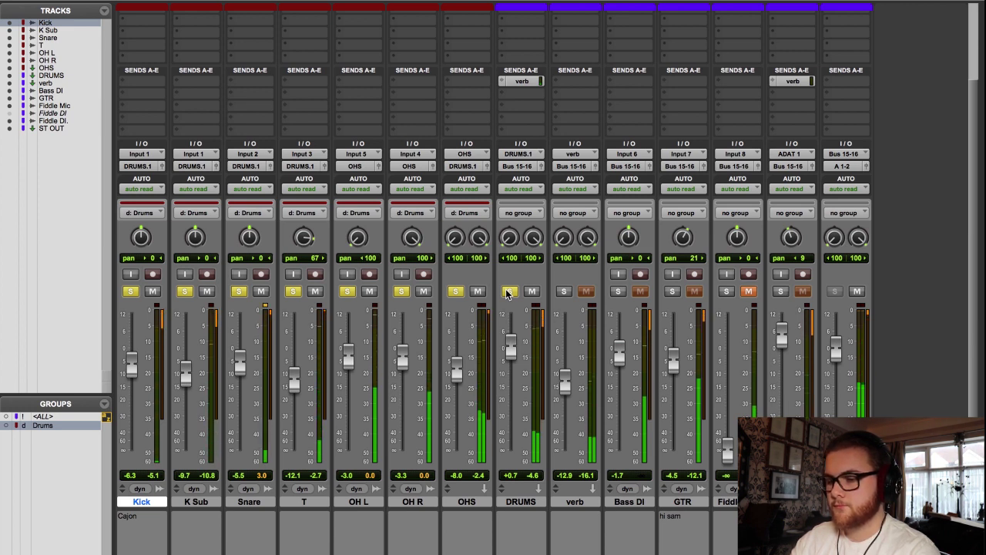
click(185, 503)
click(165, 502)
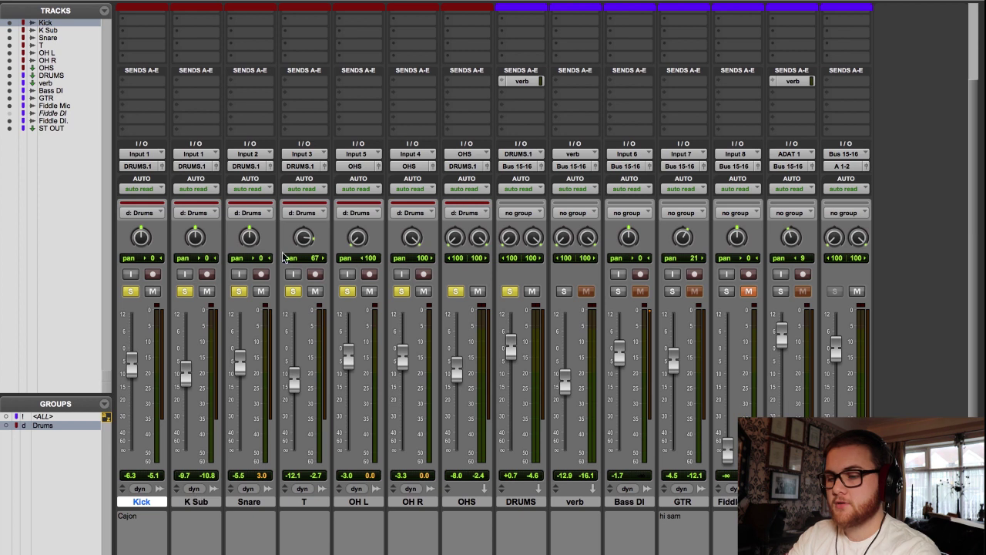
- Bypass the plug-ins in the first three insert slots across all mixer channels
click(239, 291)
click(185, 291)
scroll(229, 103, up, 3)
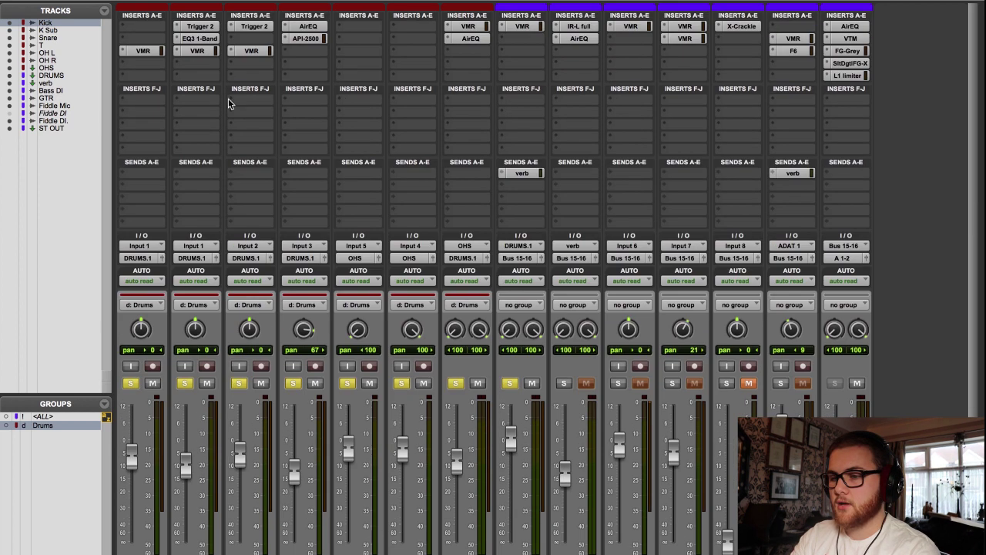
alt+super+click(202, 27)
alt+super+click(198, 36)
alt+super+click(196, 53)
scroll(452, 112, down, 1)
scroll(452, 111, up, 1)
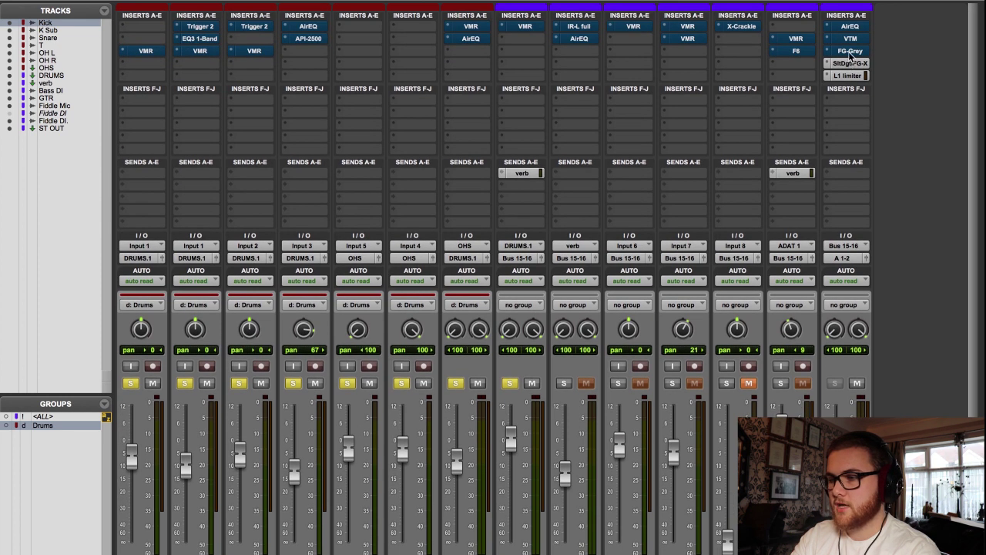
- Reactivate the AirEQ, VTM and FG-Grey inserts on the ST OUT channel
super+click(850, 51)
scroll(861, 107, down, 1)
scroll(861, 106, down, 2)
click(846, 502)
scroll(846, 502, up, 3)
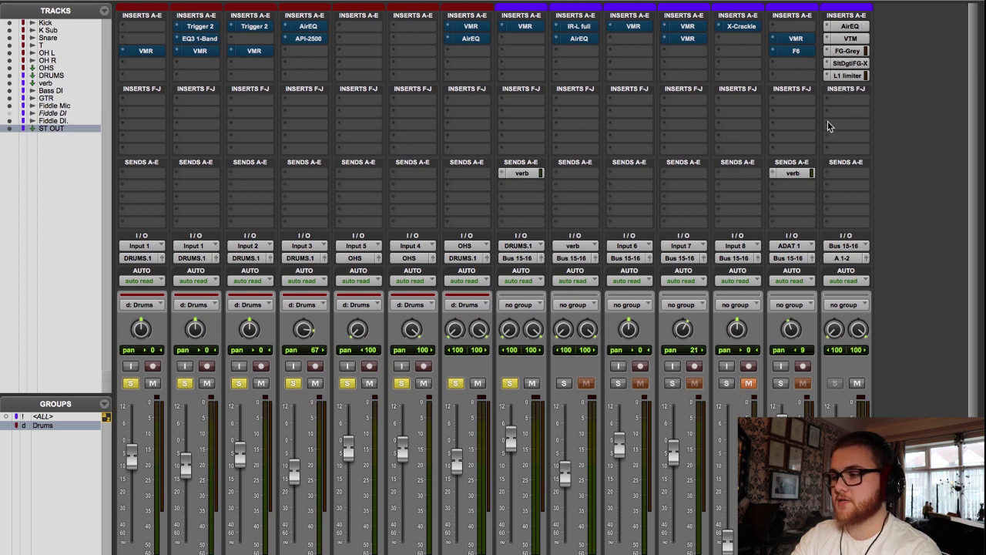
- Play the soloed drums with their plug-ins bypassed, and clear the solos on the drum tracks and DRUMS bus
scroll(836, 118, down, 3)
key(space)
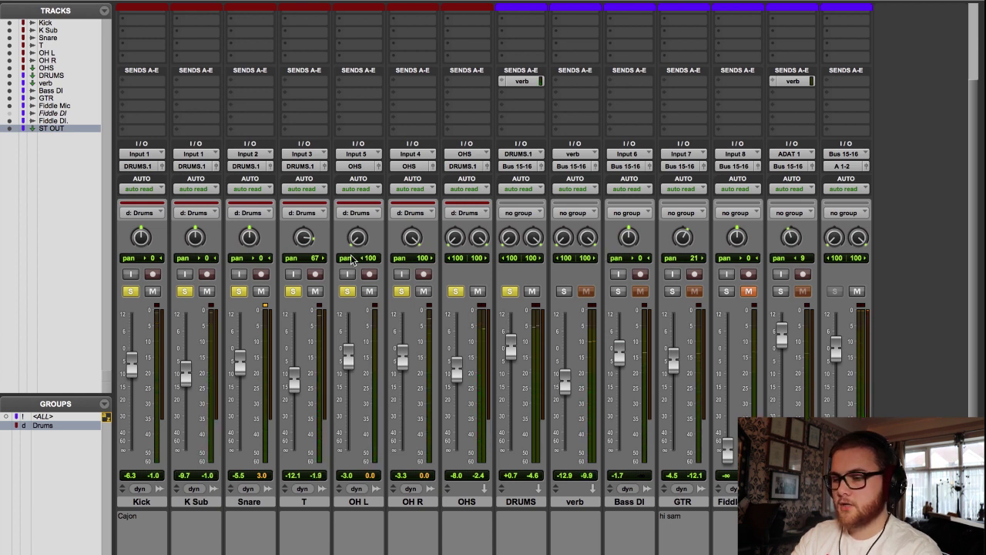
click(405, 291)
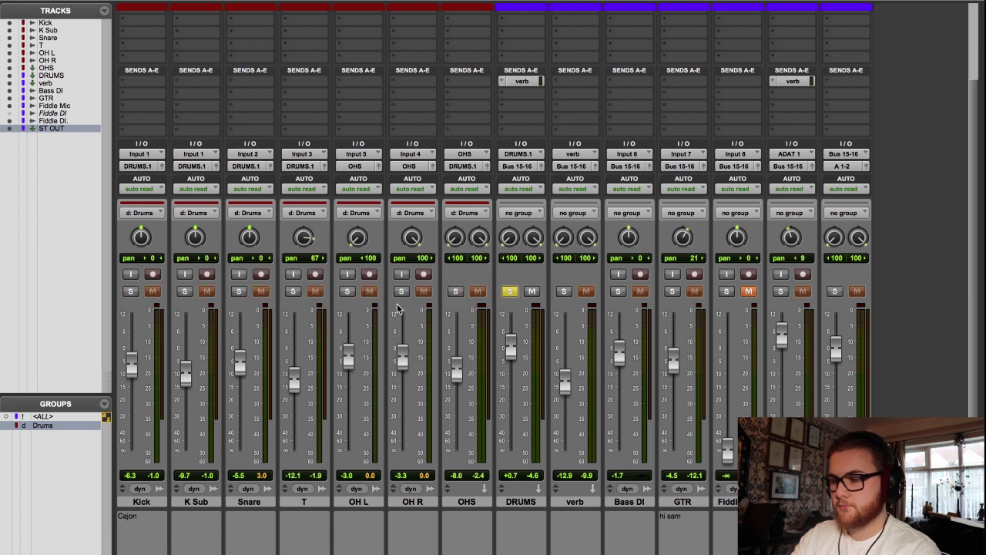
click(509, 291)
scroll(501, 301, up, 2)
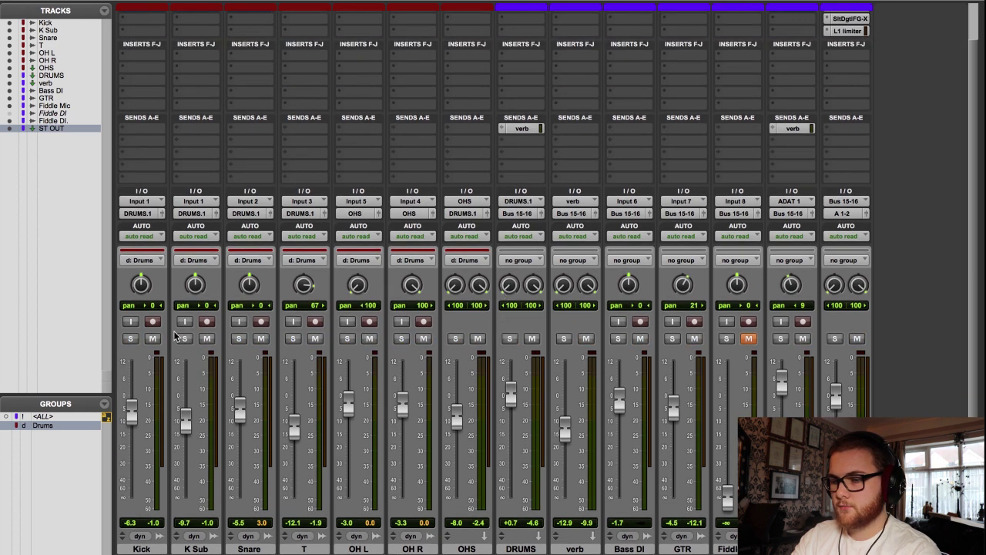
- Disable the Drums group and solo only the Kick track and the DRUMS bus
click(129, 340)
click(455, 339)
key(d)
click(130, 340)
click(511, 339)
scroll(511, 343, up, 2)
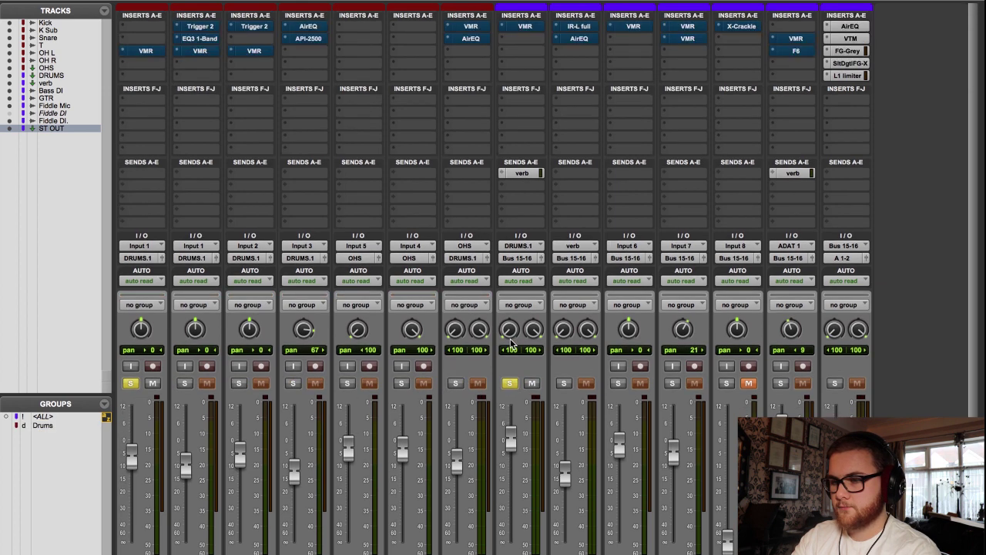
scroll(511, 342, down, 3)
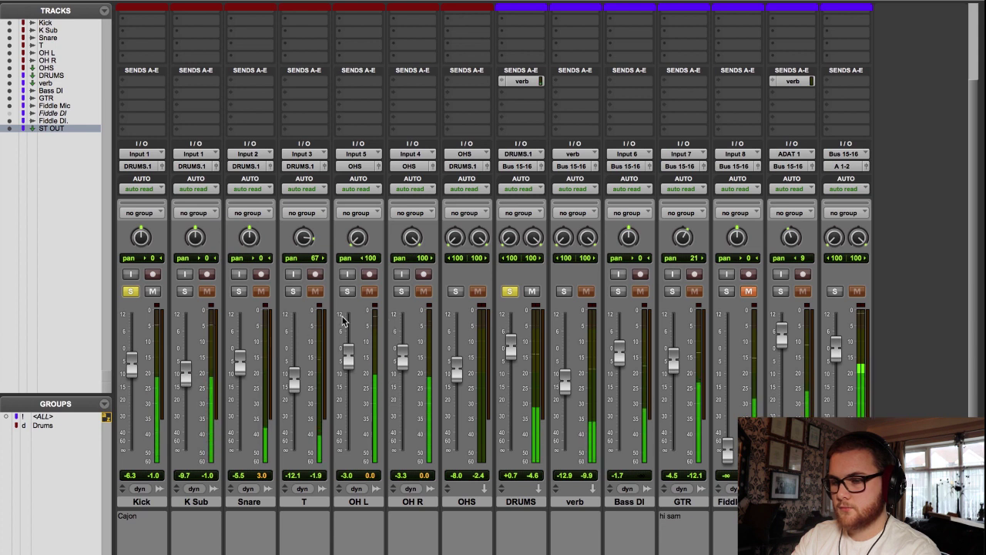
- Make the ST OUT channel solo safe and play the soloed Kick track through it
key(space)
super+click(835, 291)
key(space)
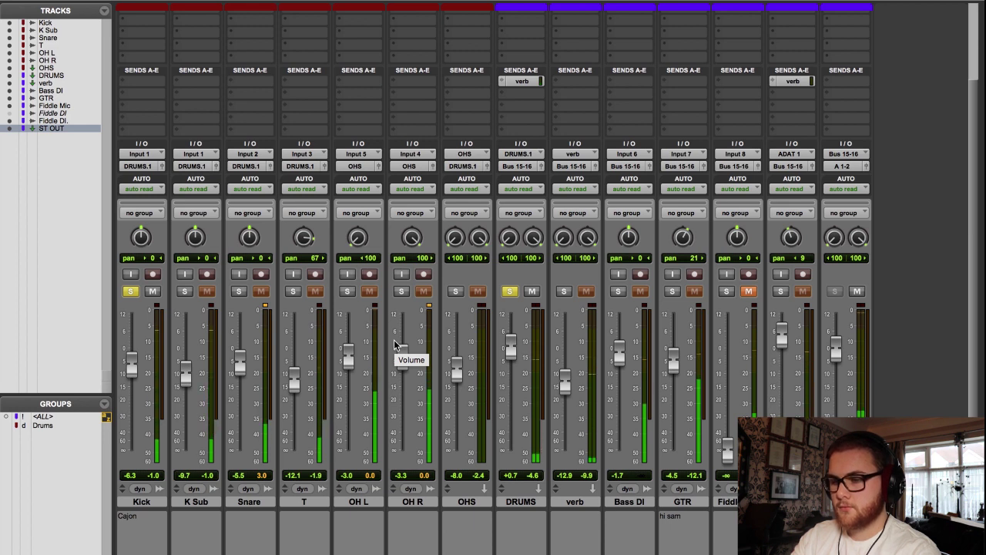
key(space)
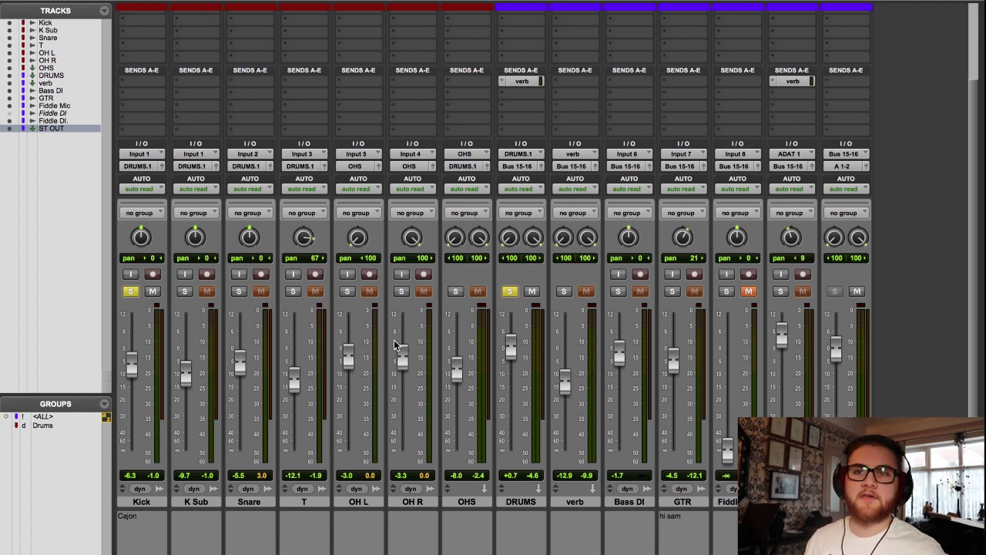
- Open the Virtual Mix Rack insert on the Kick track and move its window clear of the Kick channel strip
scroll(138, 53, up, 4)
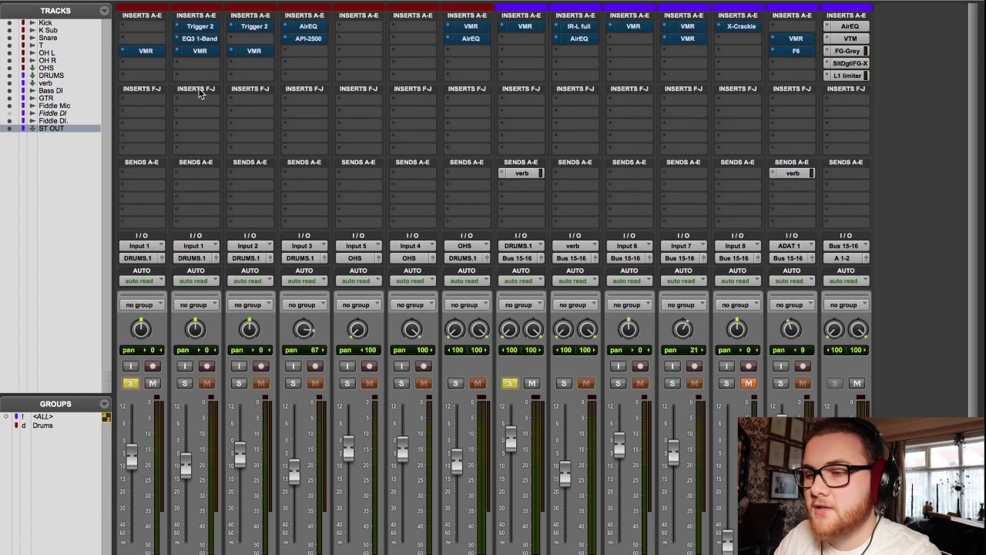
click(139, 54)
key(super+w)
click(146, 55)
key(ctrl+alt+super+w)
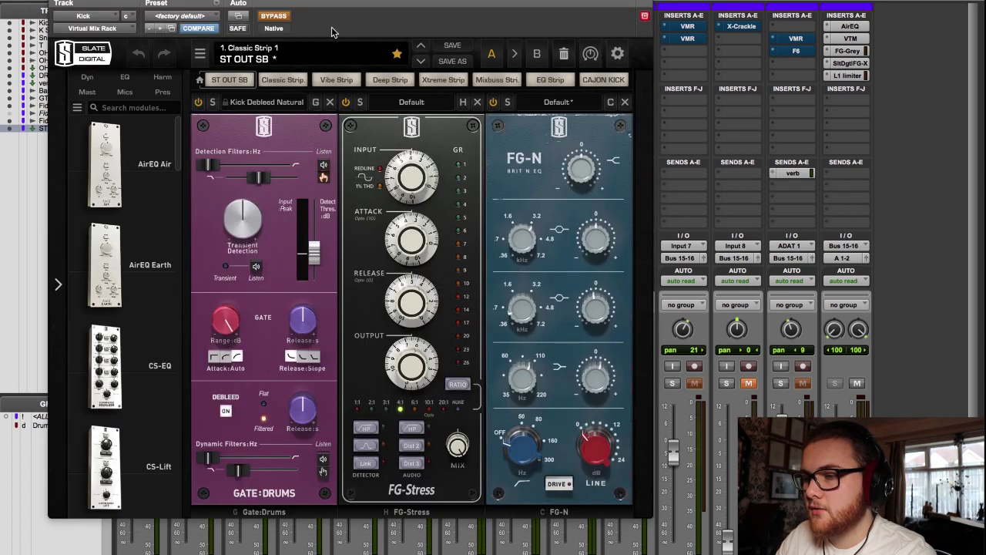
drag(422, 2, 580, 1)
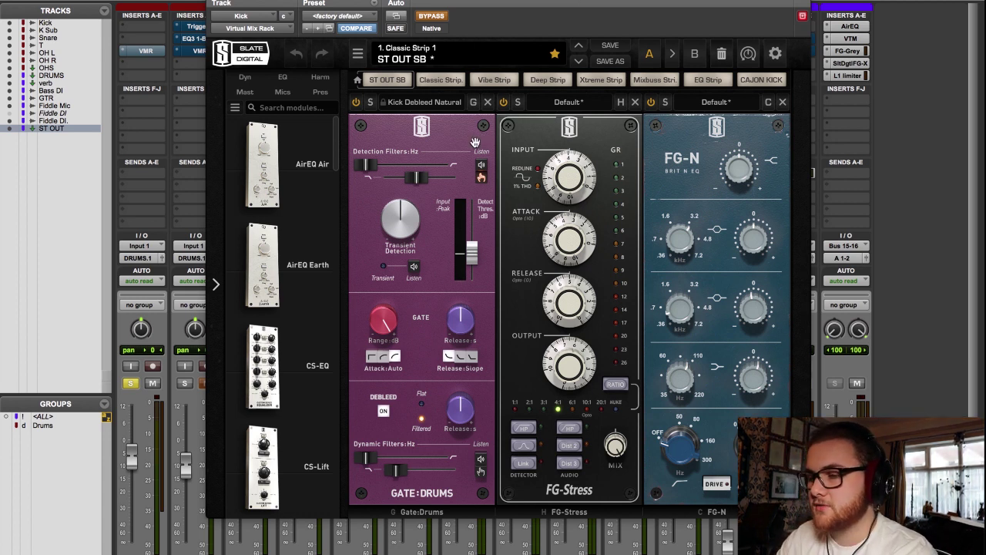
- Take the Kick's Virtual Mix Rack out of bypass with FG-Stress and FG-N off, and compare Gate:Drums off and on
drag(484, 2, 511, 2)
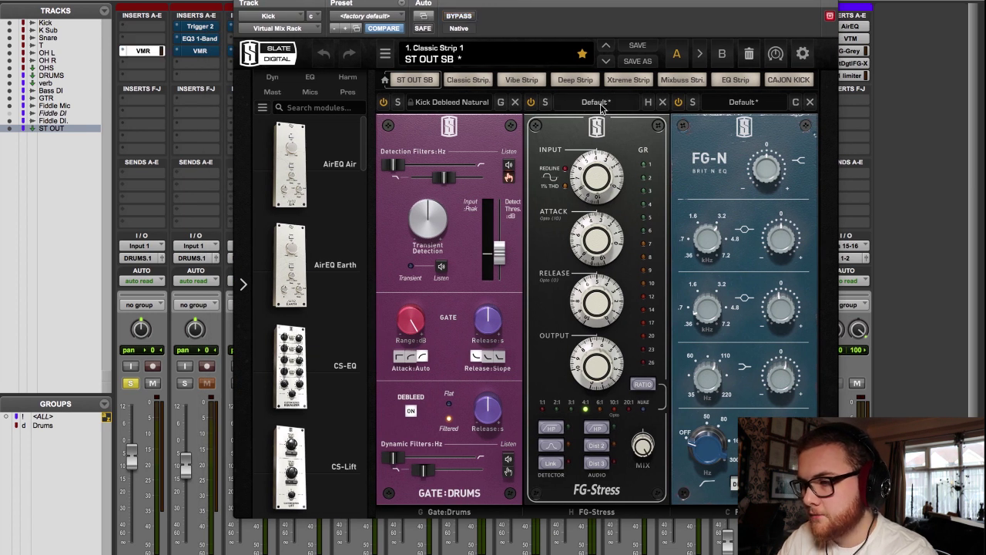
click(531, 103)
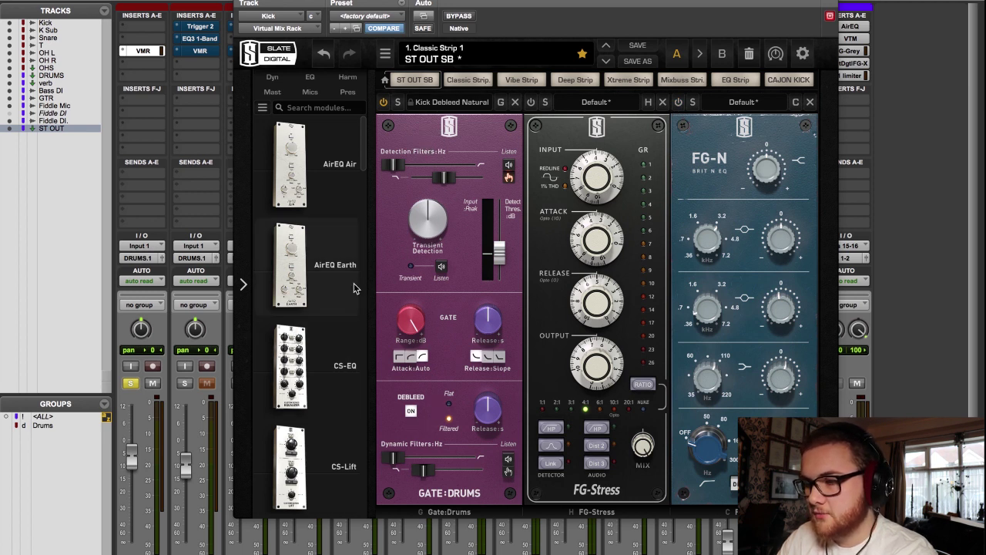
click(384, 106)
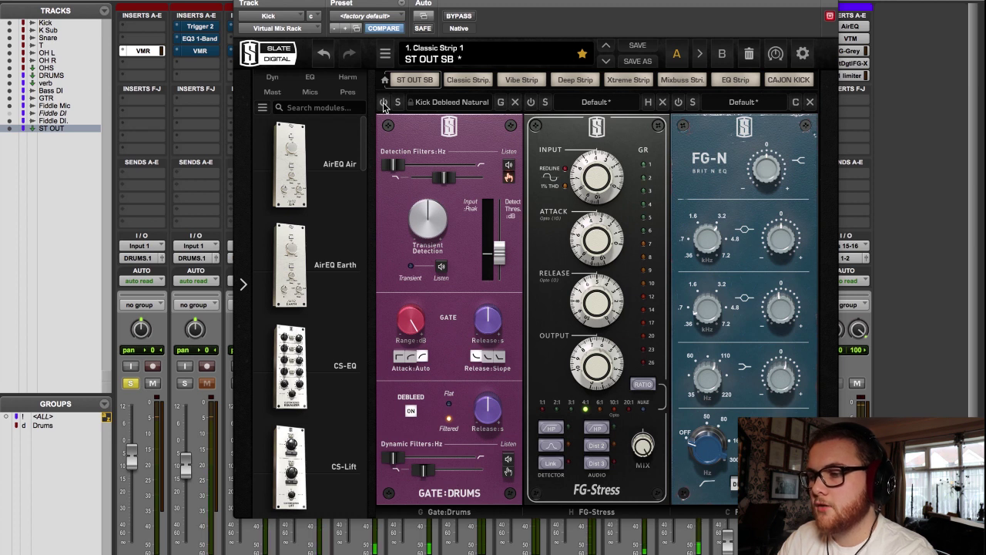
click(384, 106)
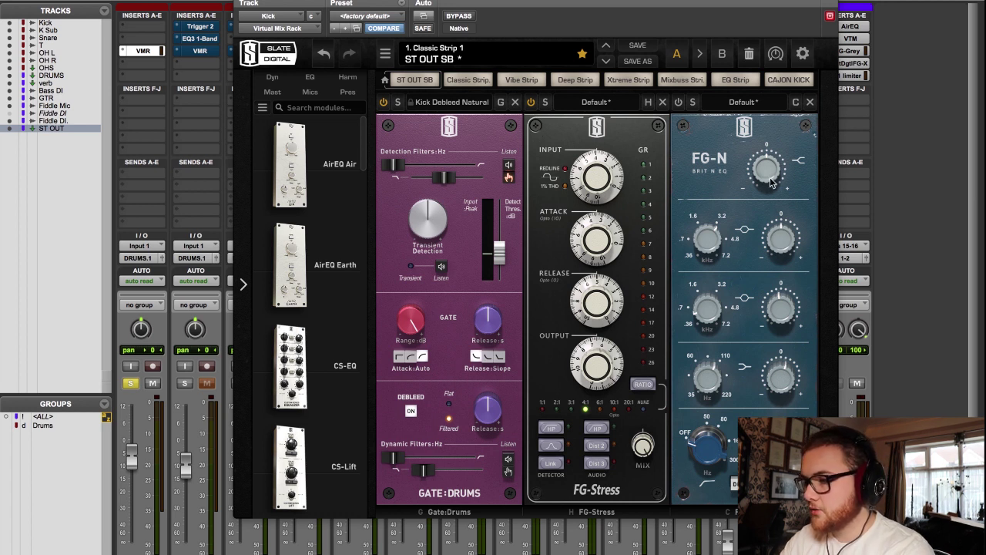
- Check the mid and low band settings of the FG-N equaliser on the Kick track and turn the module on
mouse_move(781, 308)
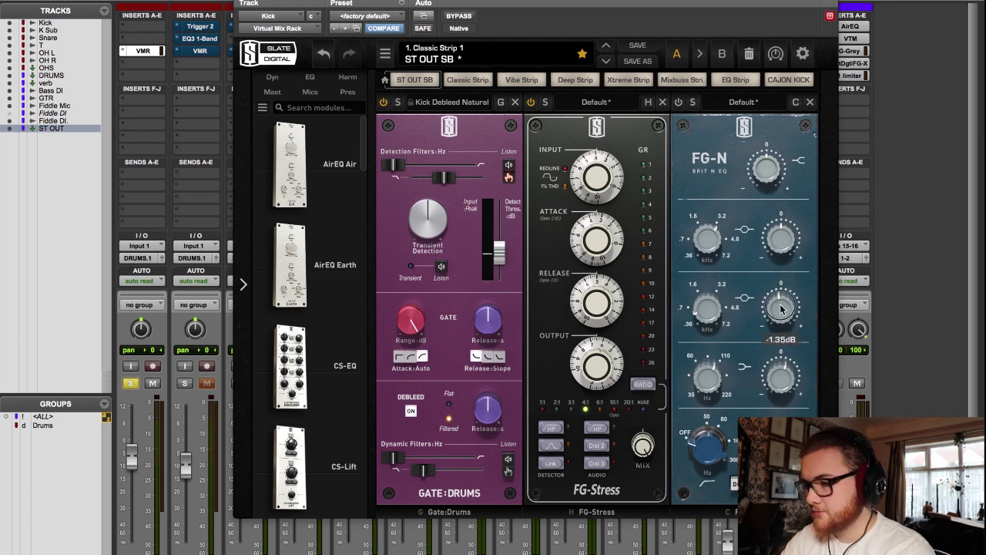
mouse_move(708, 312)
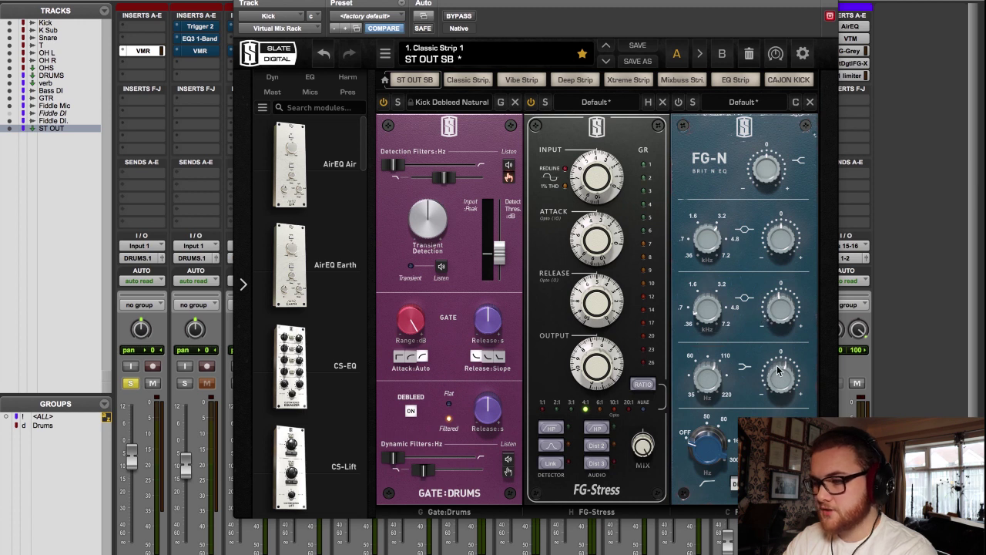
mouse_move(780, 378)
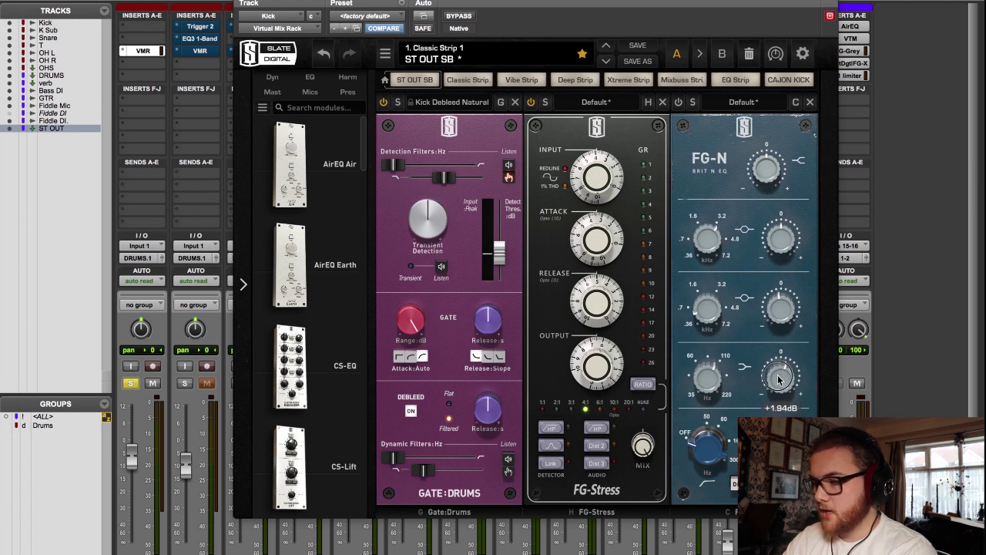
mouse_move(716, 385)
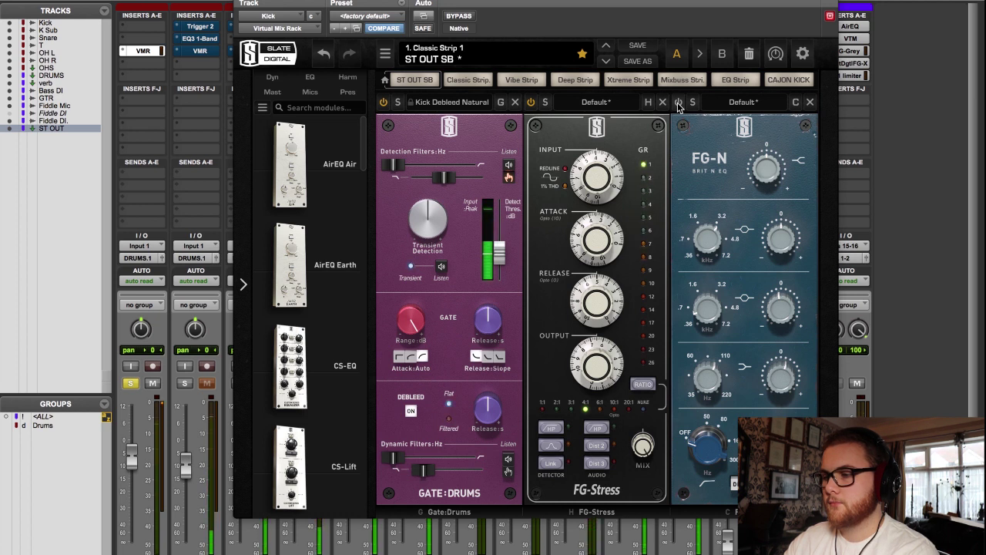
click(678, 103)
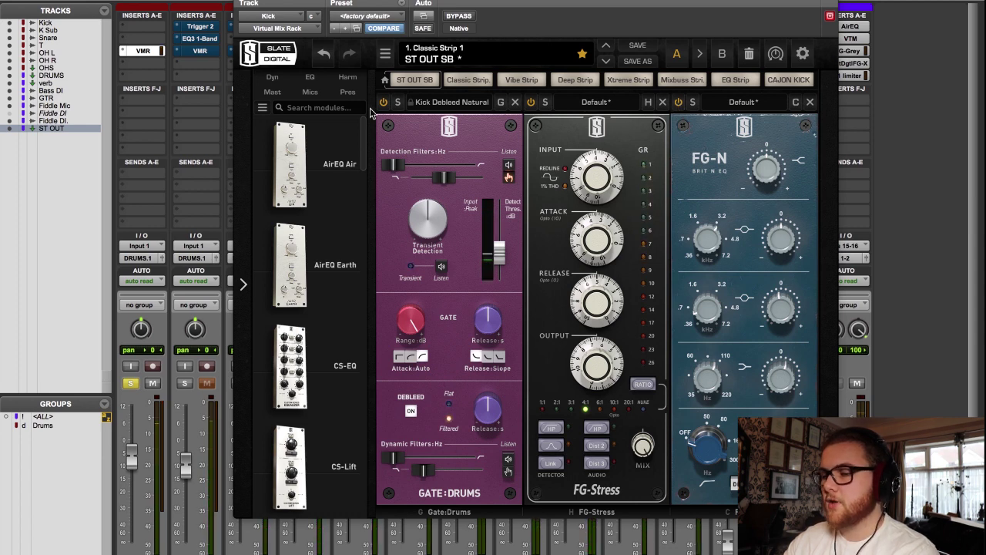
- Close the Kick's Virtual Mix Rack and solo the K Sub track instead of Kick
click(240, 2)
scroll(135, 382, down, 3)
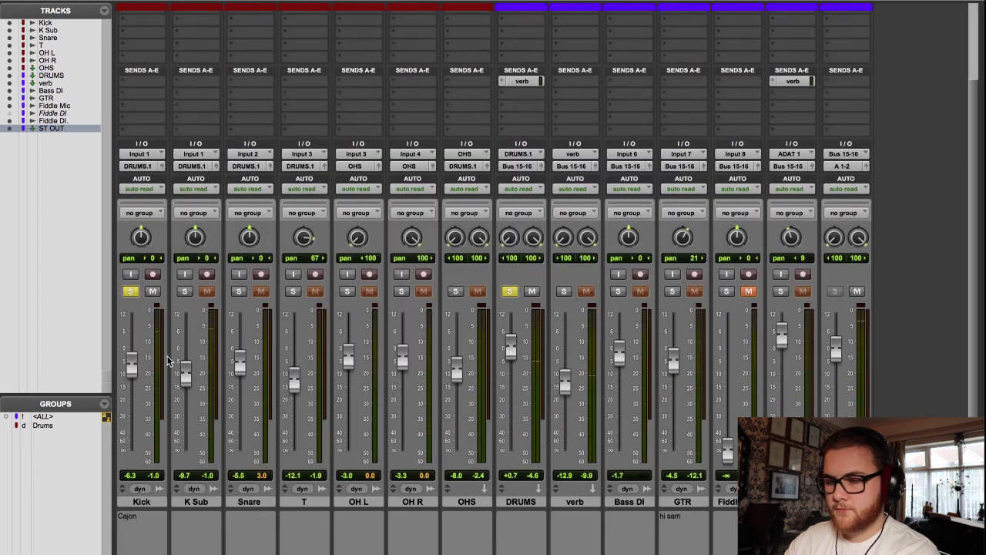
click(131, 291)
click(198, 502)
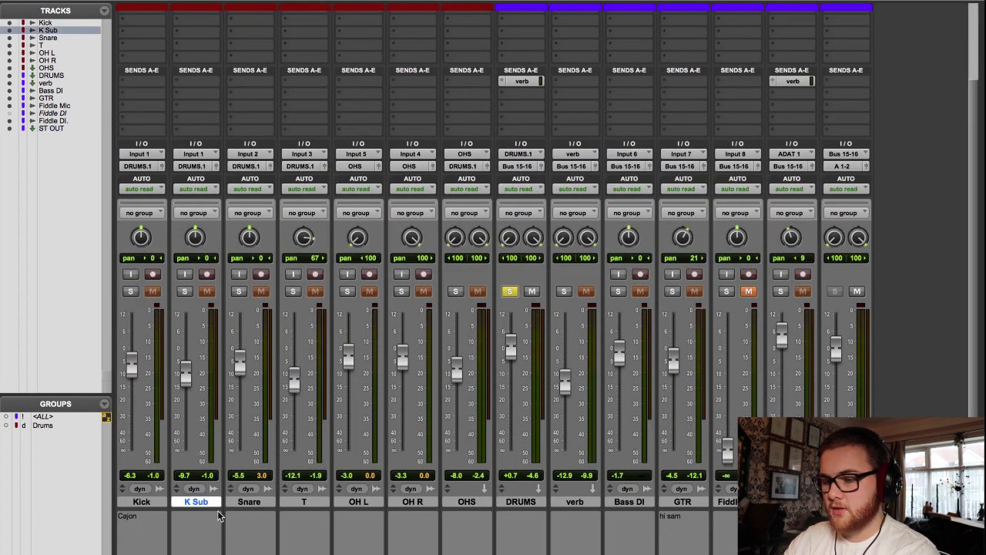
scroll(212, 441, up, 1)
click(184, 331)
scroll(189, 340, up, 2)
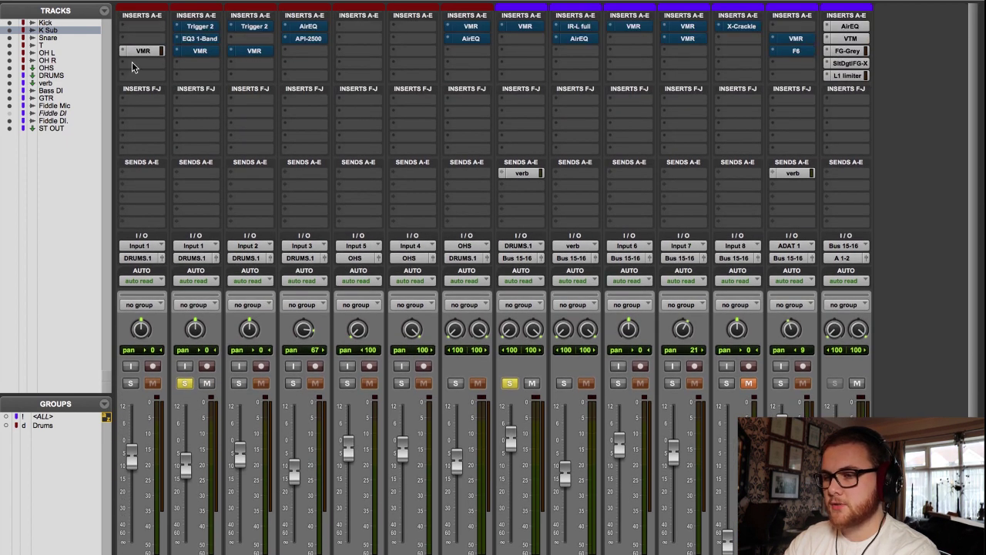
- Enable the Trigger 2 insert on the K Sub track and open its window clear of the first drum channel strips
scroll(216, 353, down, 3)
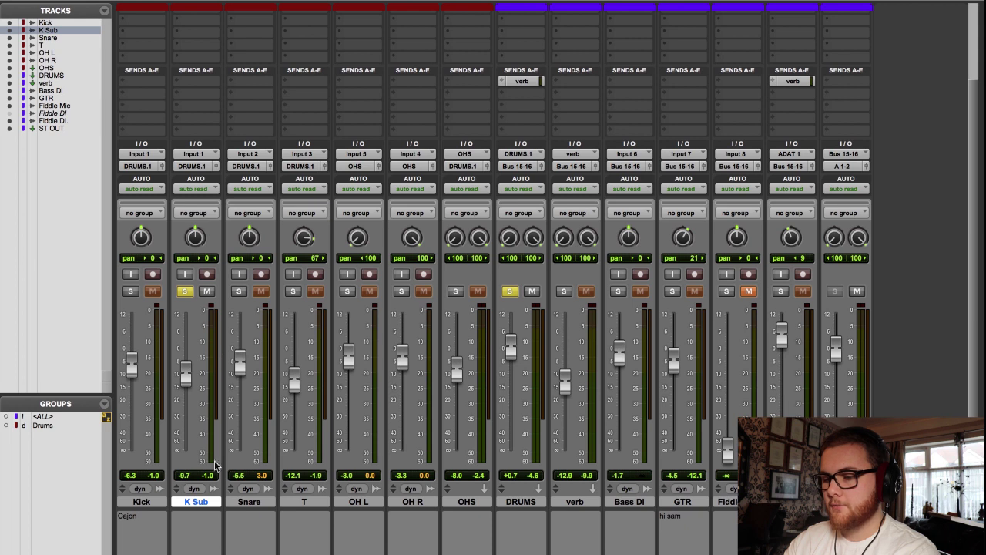
click(231, 503)
click(213, 502)
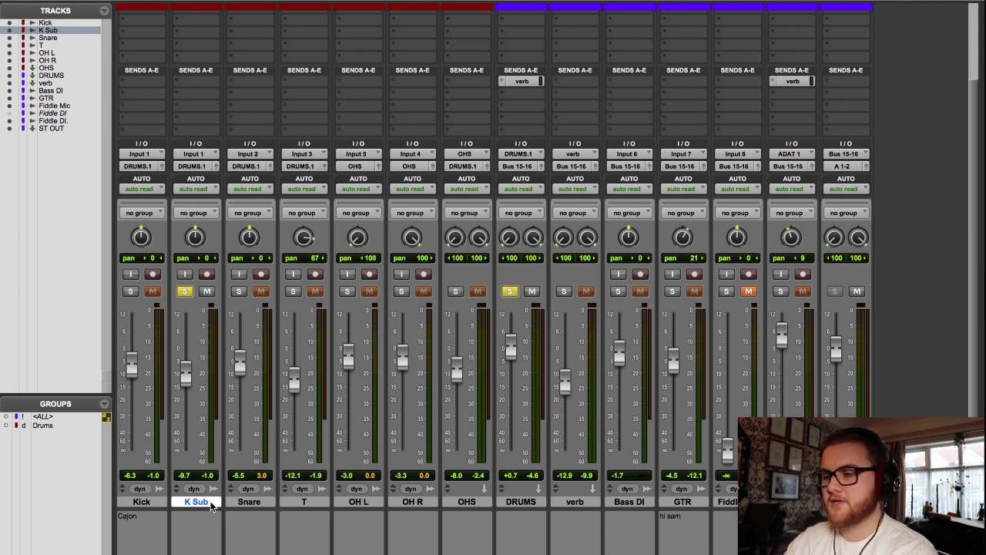
scroll(213, 505, up, 3)
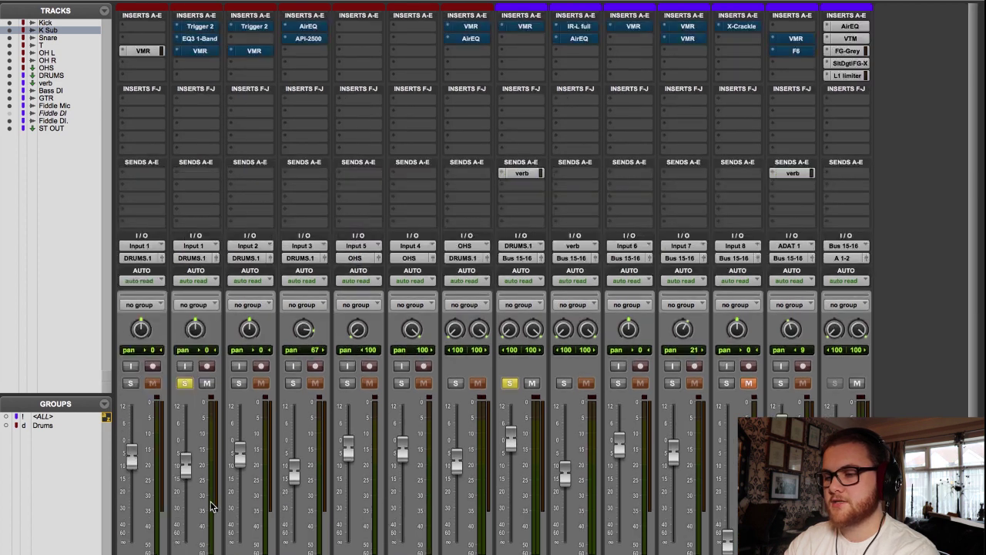
super+click(196, 29)
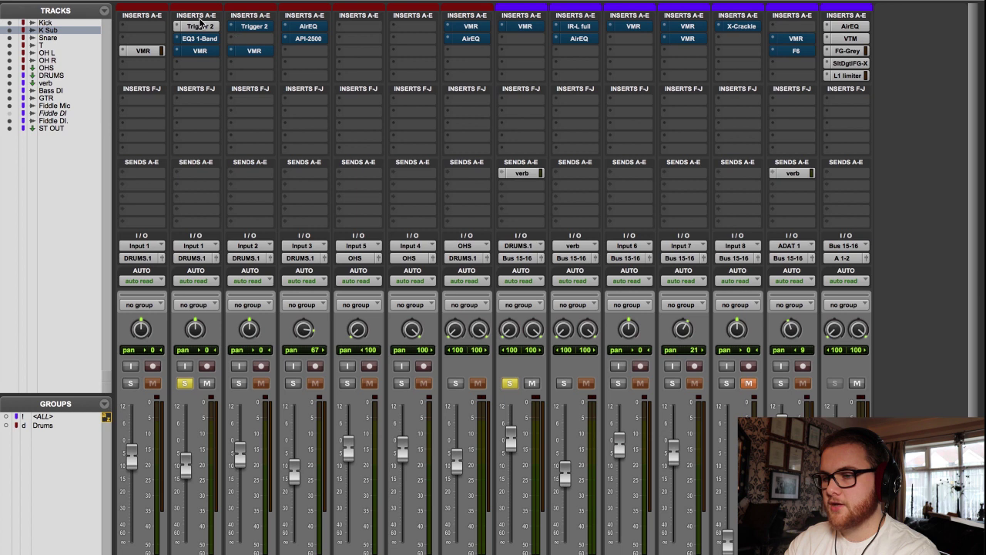
click(197, 27)
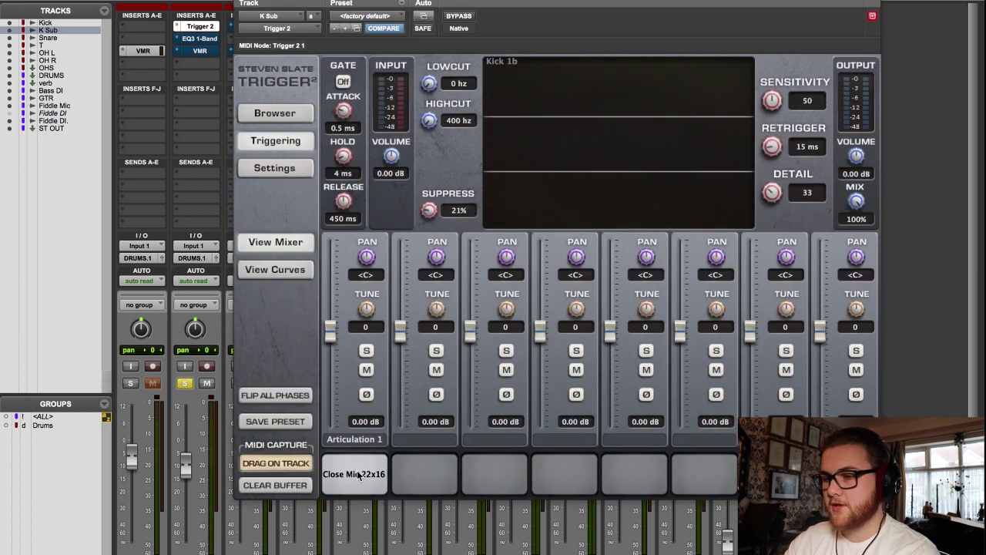
drag(342, 3, 530, 3)
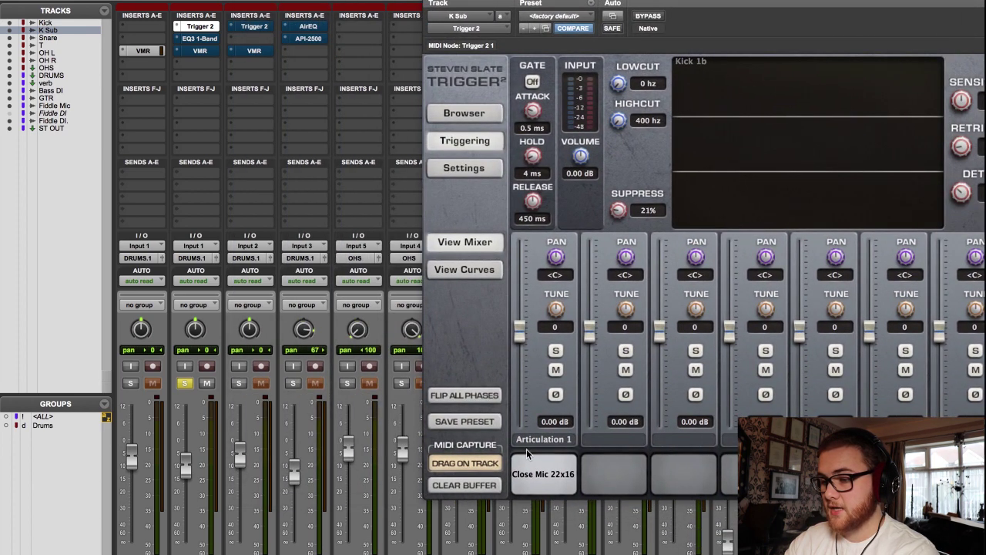
- Enable the EQ3 1-Band and VMR inserts on K Sub, and audition the Close Mic 22x16 sample in Trigger 2
scroll(501, 498, down, 3)
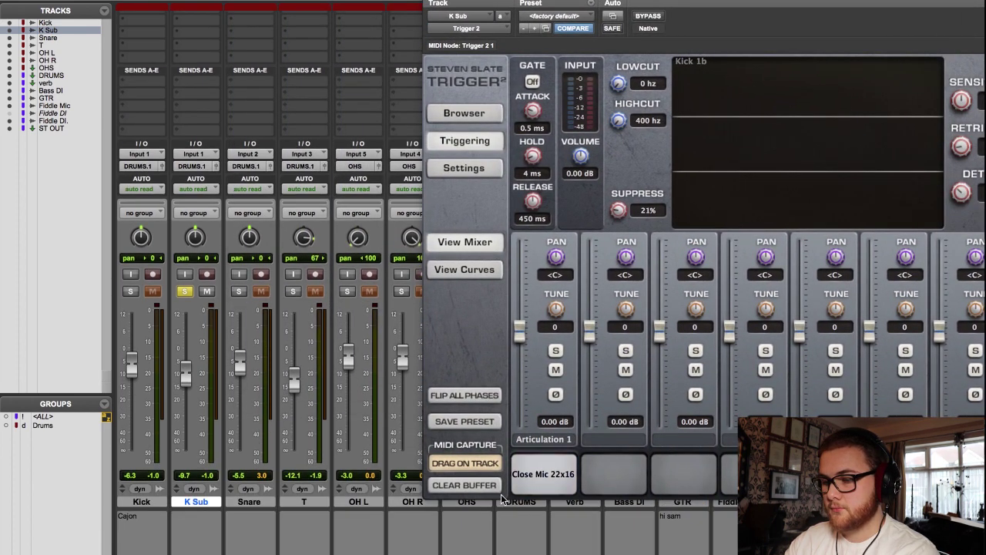
click(428, 0)
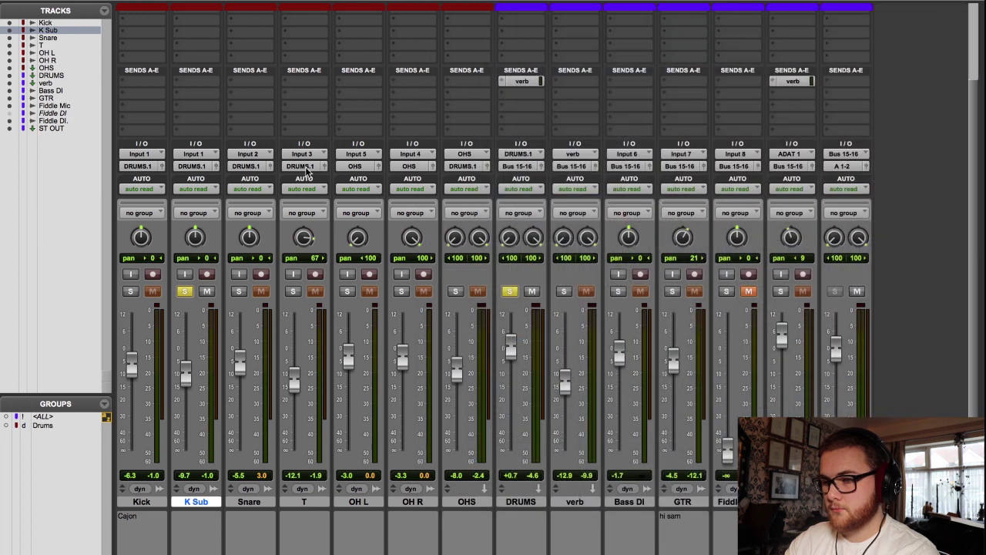
scroll(307, 169, up, 3)
click(204, 52)
click(199, 27)
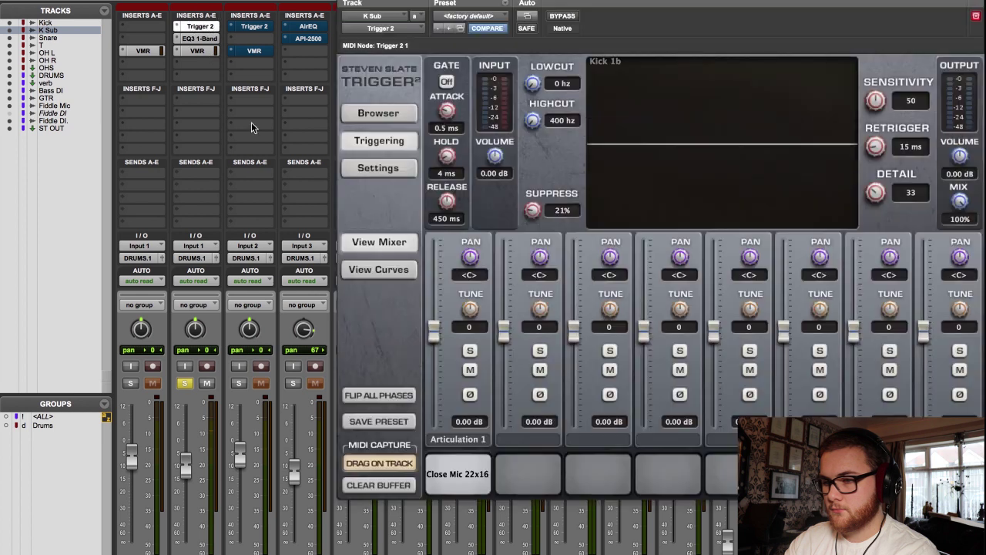
click(455, 471)
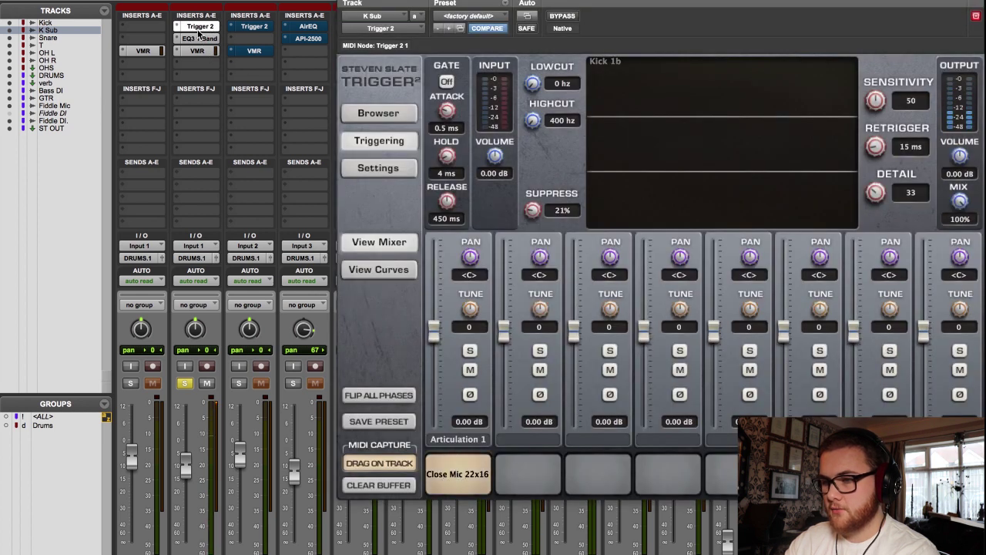
- Bypass all three inserts on K Sub, then re-enable Trigger 2 and EQ3 1-Band with VMR left bypassed
super+click(202, 28)
super+click(198, 39)
super+click(198, 50)
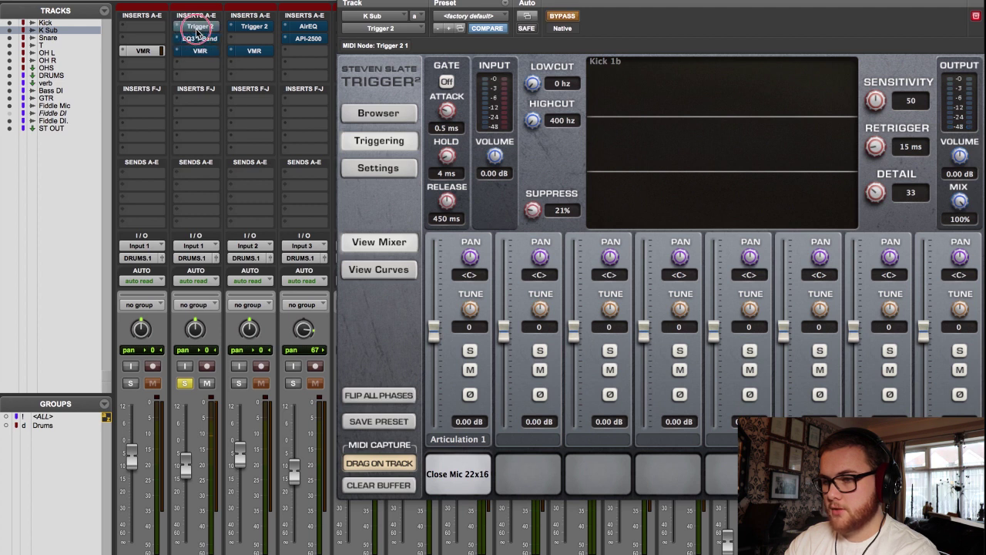
super+click(199, 26)
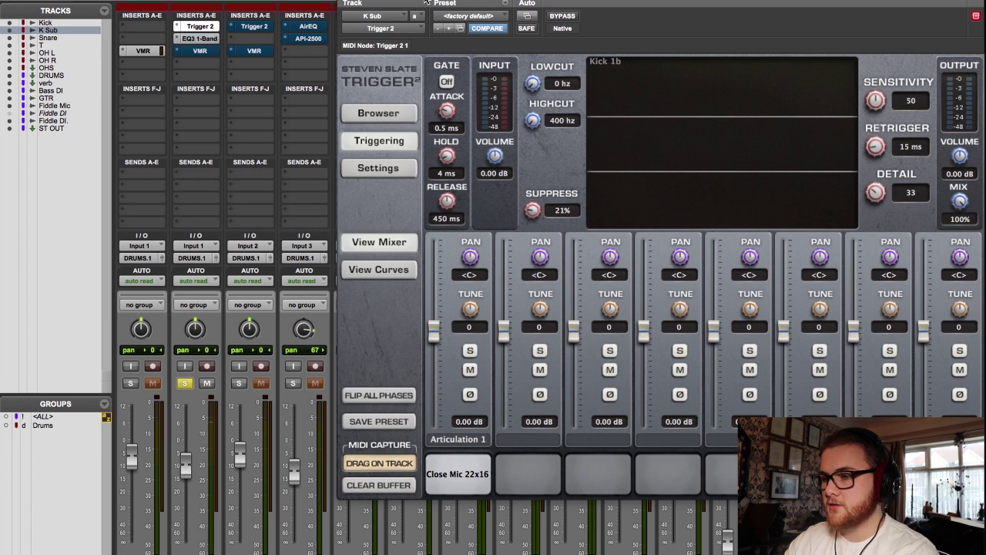
- Open the EQ3 1-Band insert on K Sub to examine its low-pass filter settings, and close it
click(199, 26)
click(200, 39)
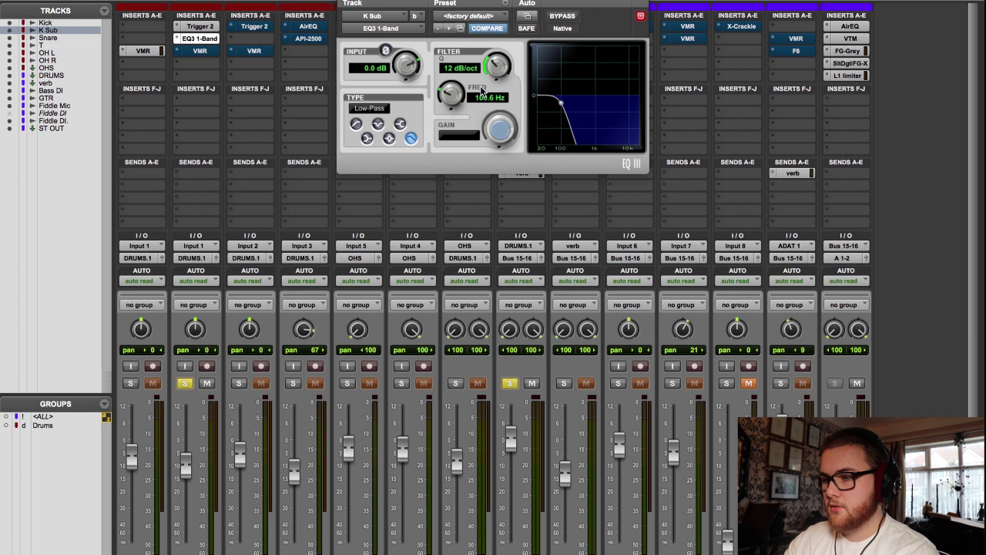
click(348, 2)
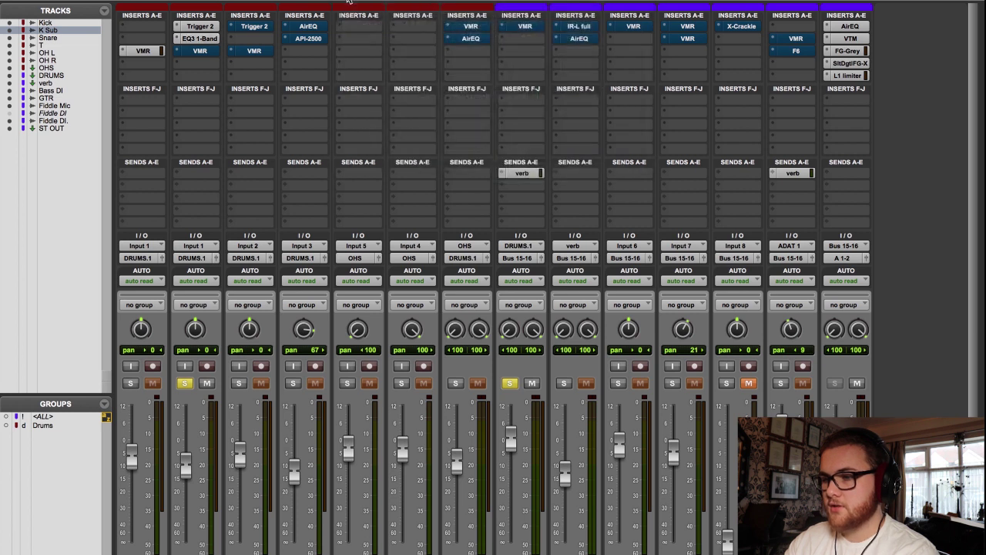
- Open the Virtual Mix Rack on K Sub, take it out of bypass and move its window clear of the drum strips
click(201, 50)
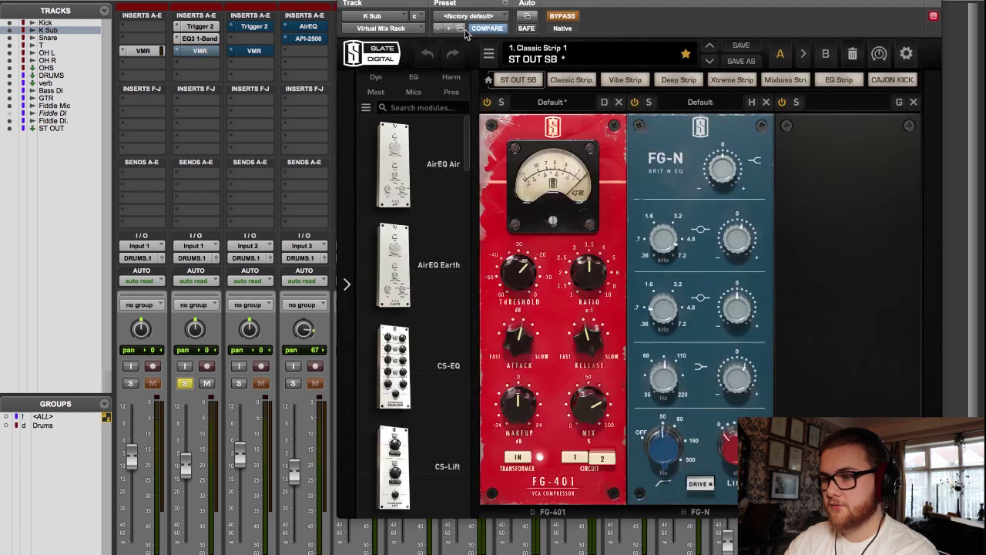
click(560, 15)
click(571, 16)
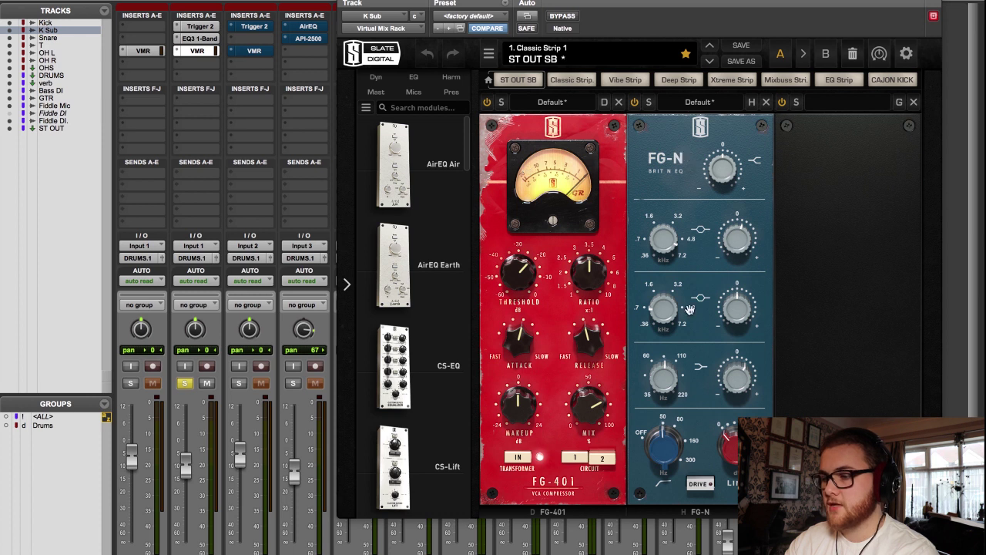
drag(521, 3, 614, 3)
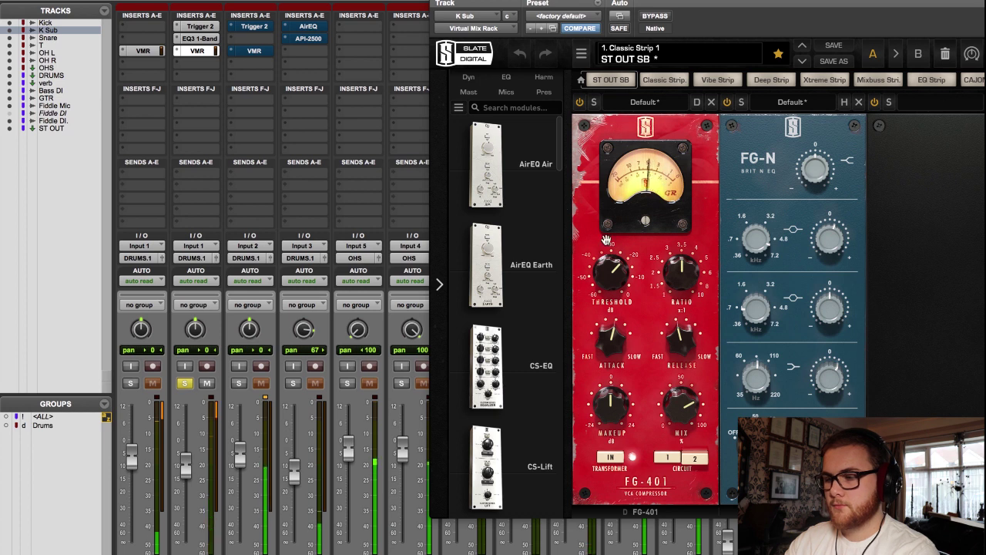
- Bypass the Virtual Mix Rack on K Sub for comparison and check the FG-N low band's frequency
click(652, 17)
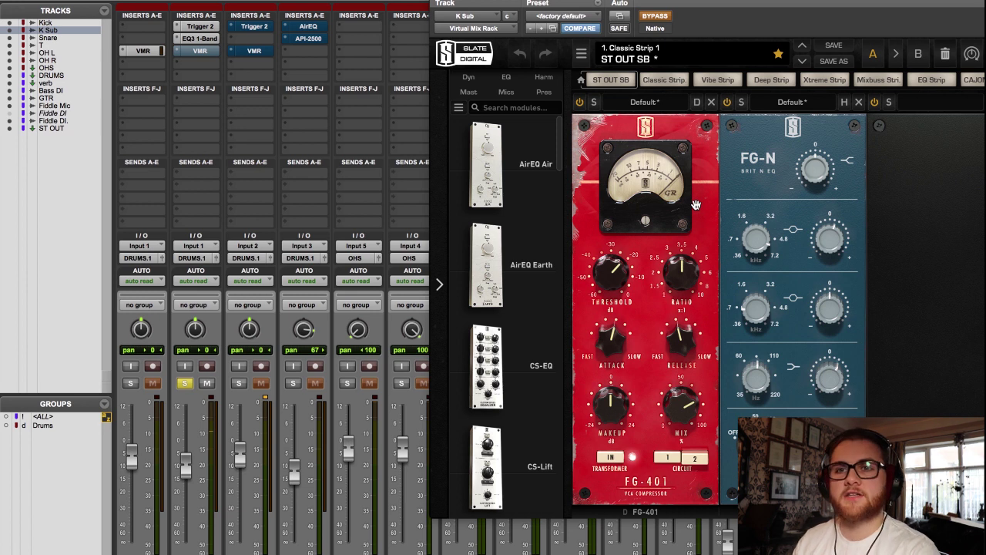
click(761, 387)
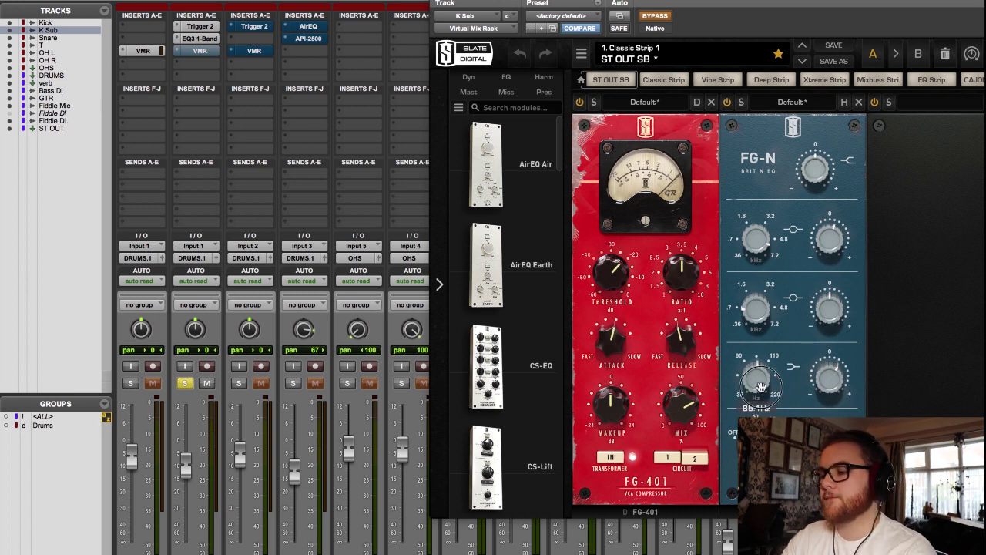
drag(760, 387, 759, 387)
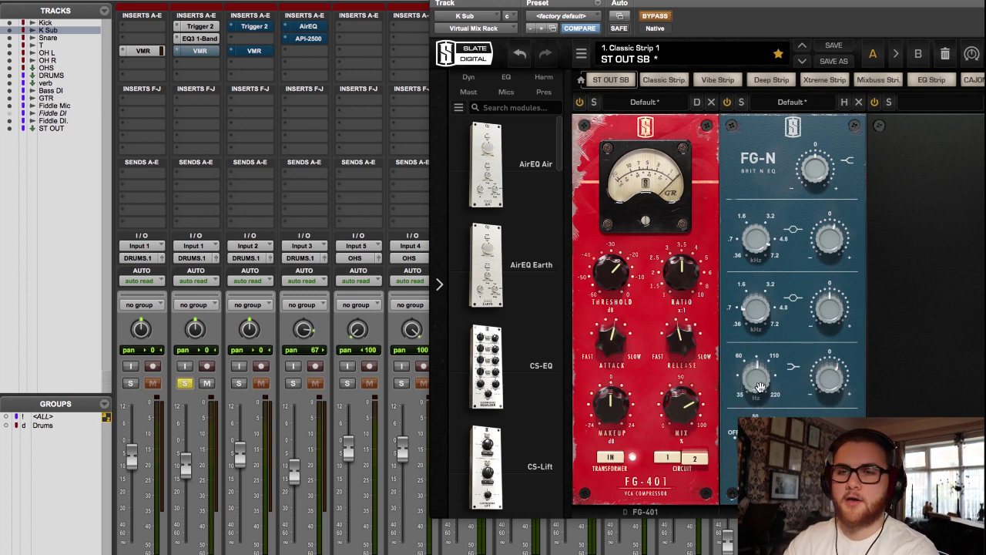
- Re-enable the Virtual Mix Rack on K Sub and solo the Kick track alongside it to play both together
click(657, 17)
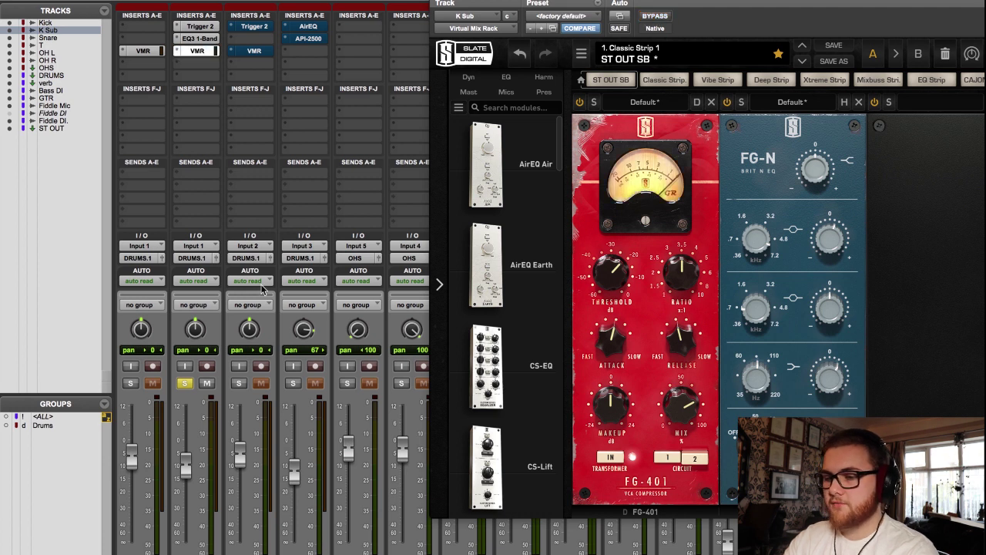
click(131, 384)
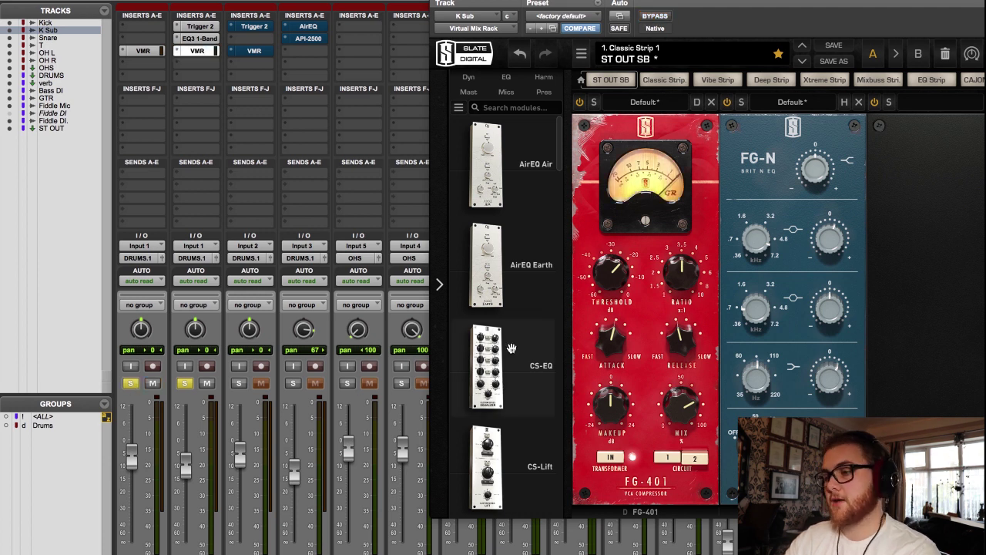
mouse_move(511, 349)
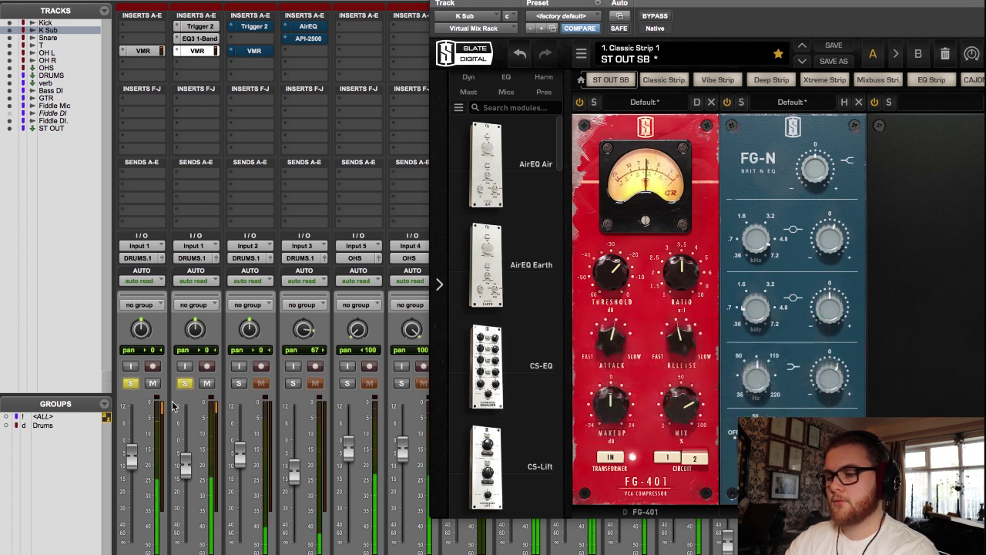
- Compare Kick with and without K Sub by toggling K Sub's solo, and clear the solo on both tracks
click(186, 387)
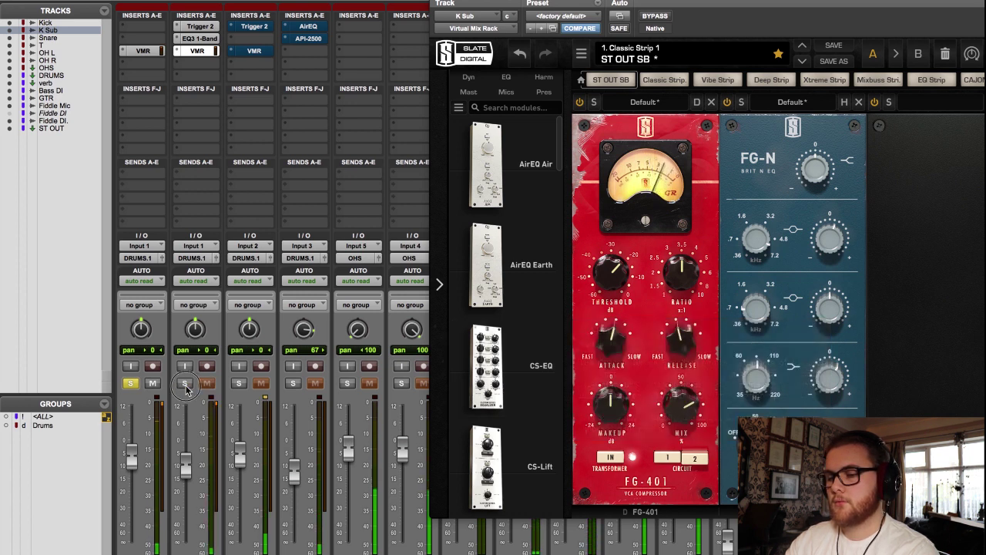
click(186, 387)
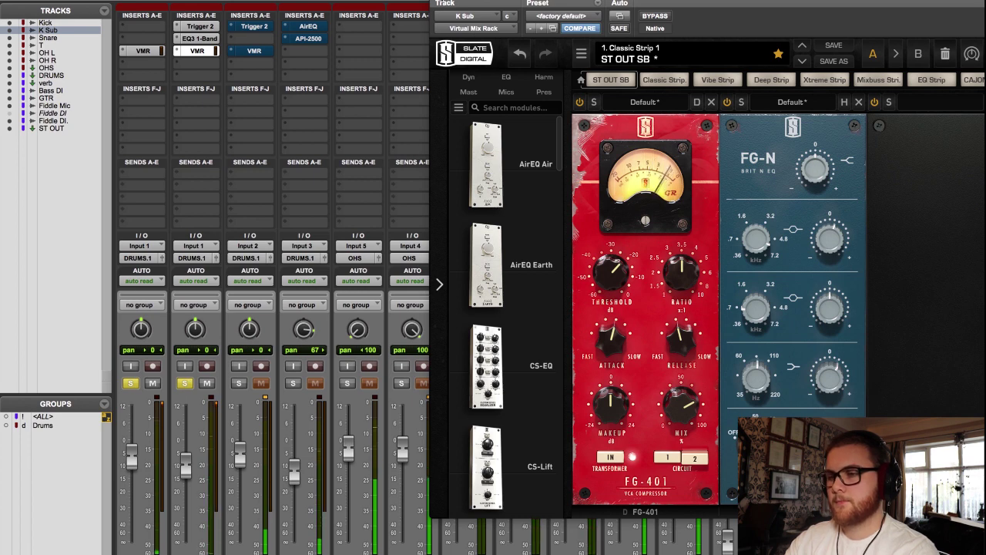
click(436, 1)
click(185, 383)
click(130, 383)
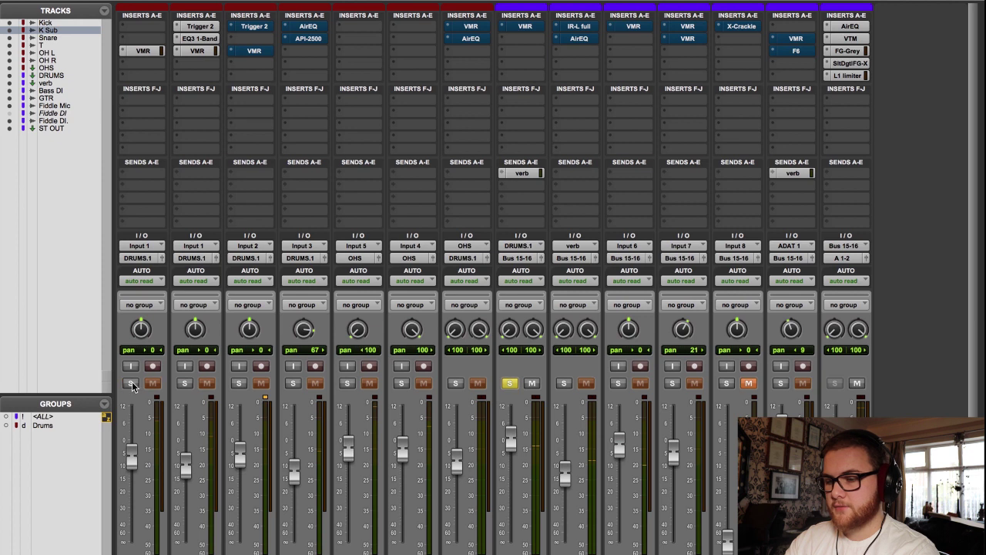
- Select the Snare track and open its Trigger 2 insert, keeping the plug-in window clear of the Snare strip
scroll(249, 473, down, 3)
click(249, 502)
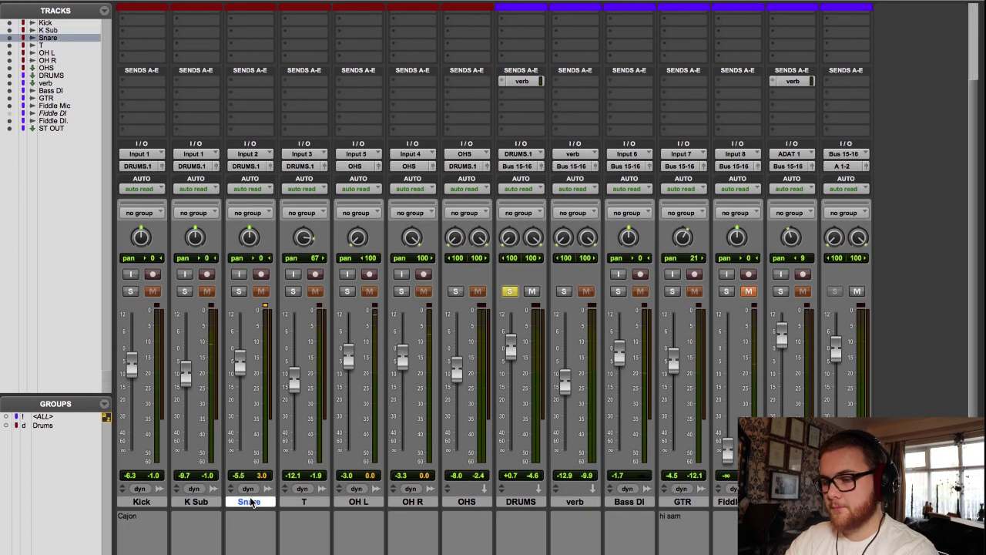
scroll(257, 436, up, 3)
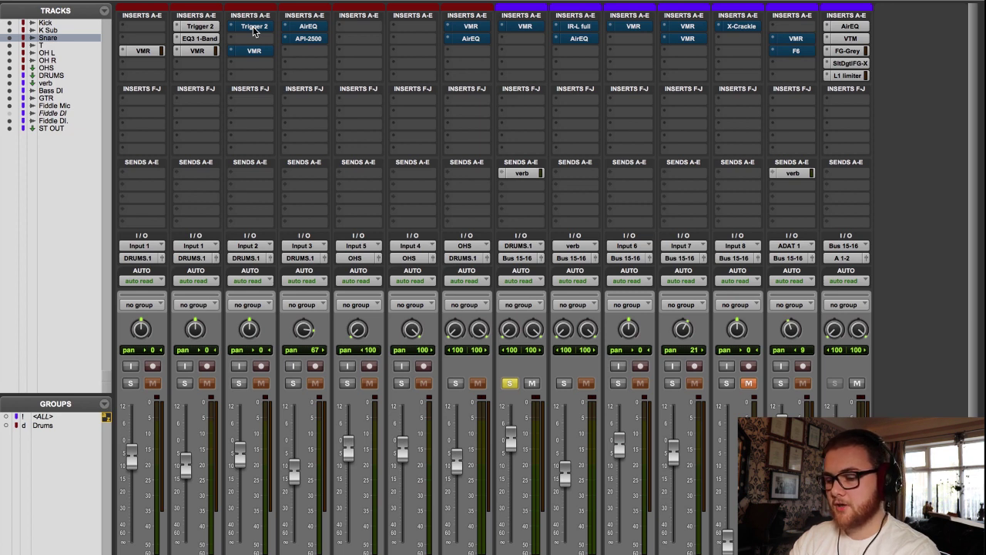
click(255, 27)
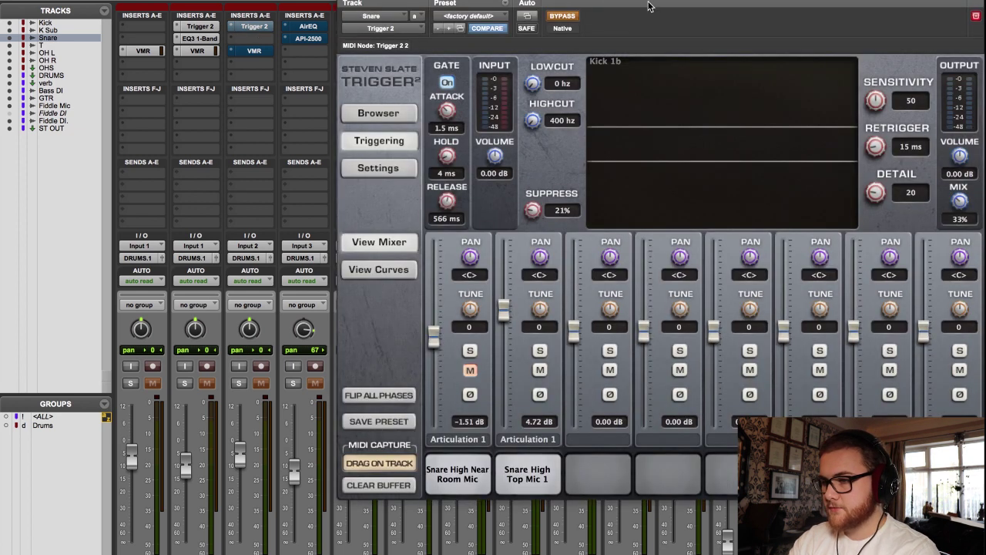
drag(647, 6, 625, 6)
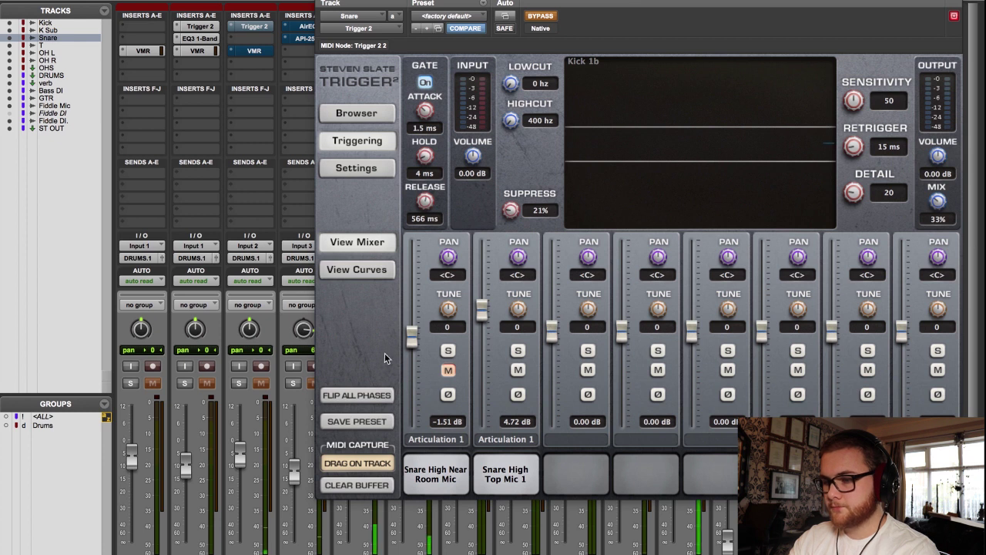
- Solo Snare and take its Trigger 2 out of bypass during playback to compare the cajon with and without the snare sample
click(239, 383)
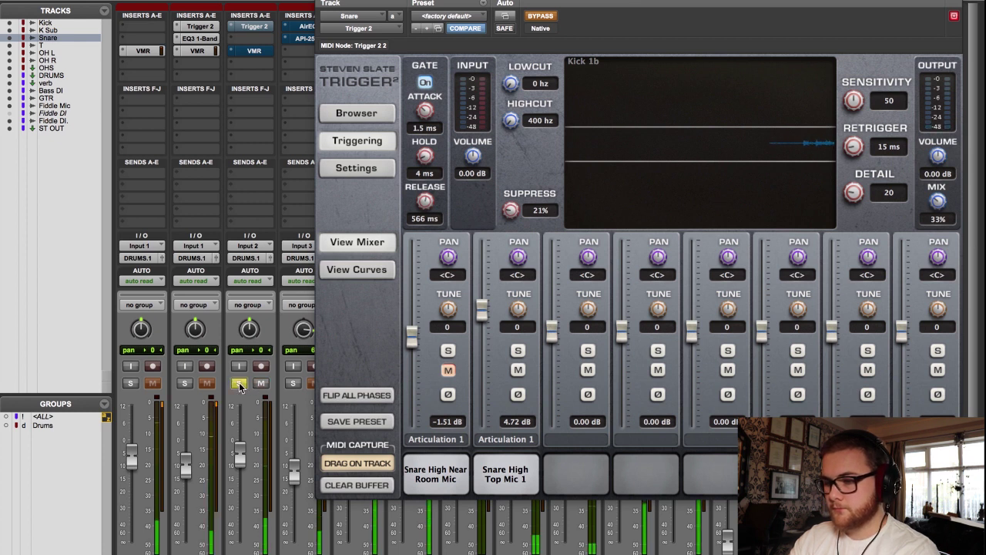
click(540, 16)
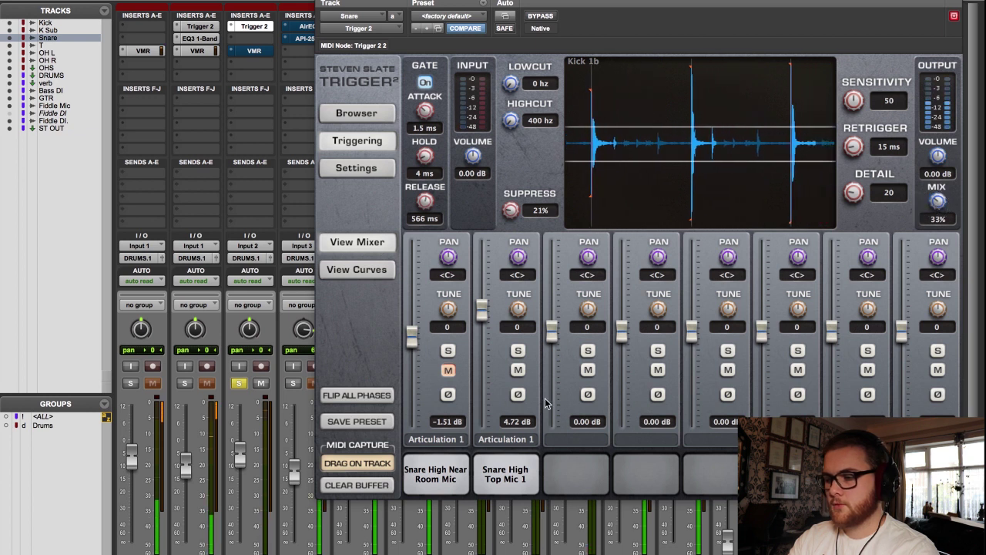
key(space)
click(435, 477)
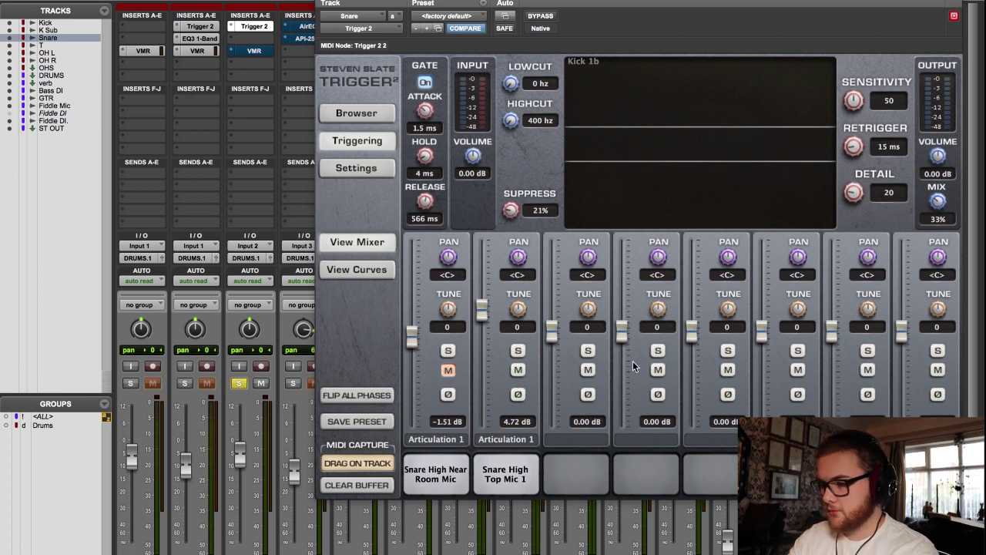
- Audition Trigger 2's mix at 100% on Snare, return it to 33% and close the plug-in
drag(939, 203, 939, 150)
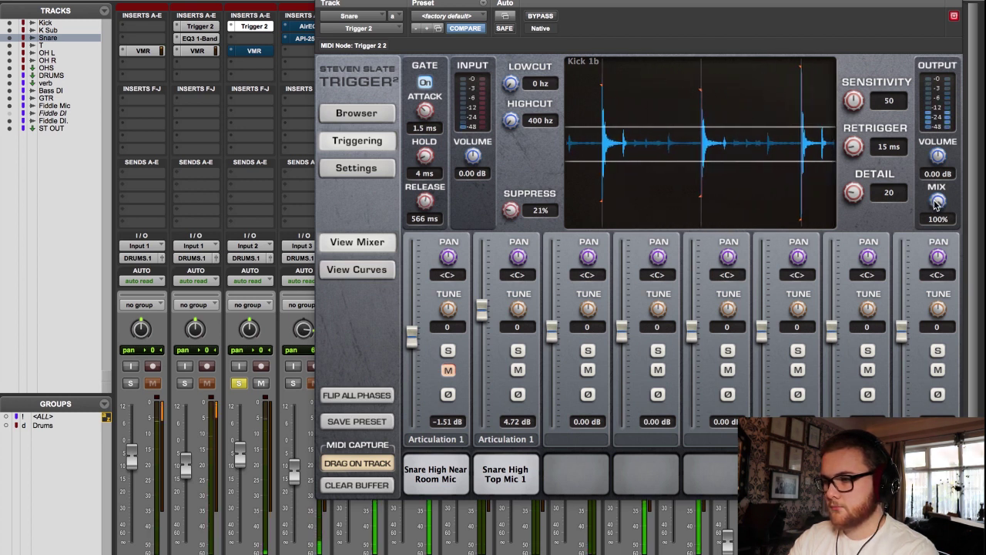
drag(937, 202, 932, 319)
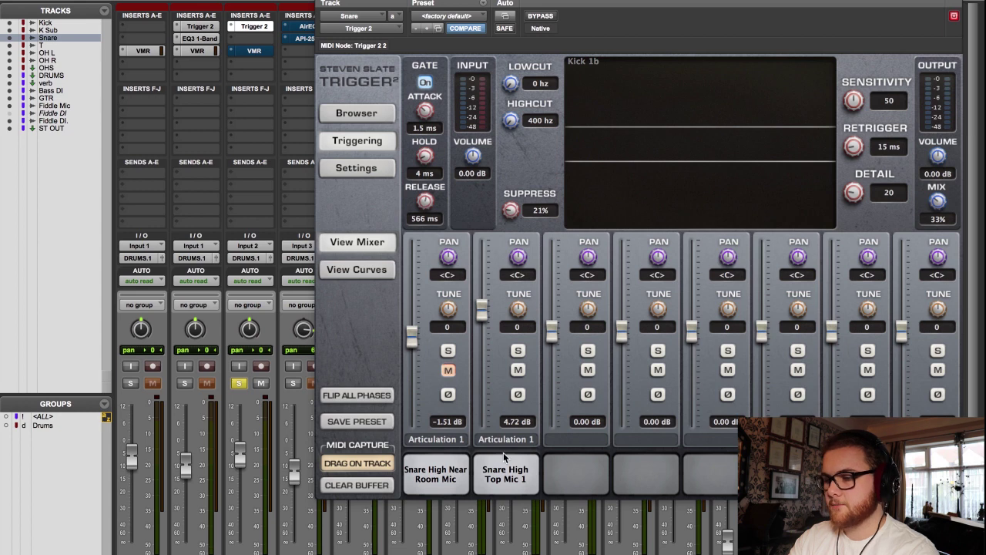
click(251, 26)
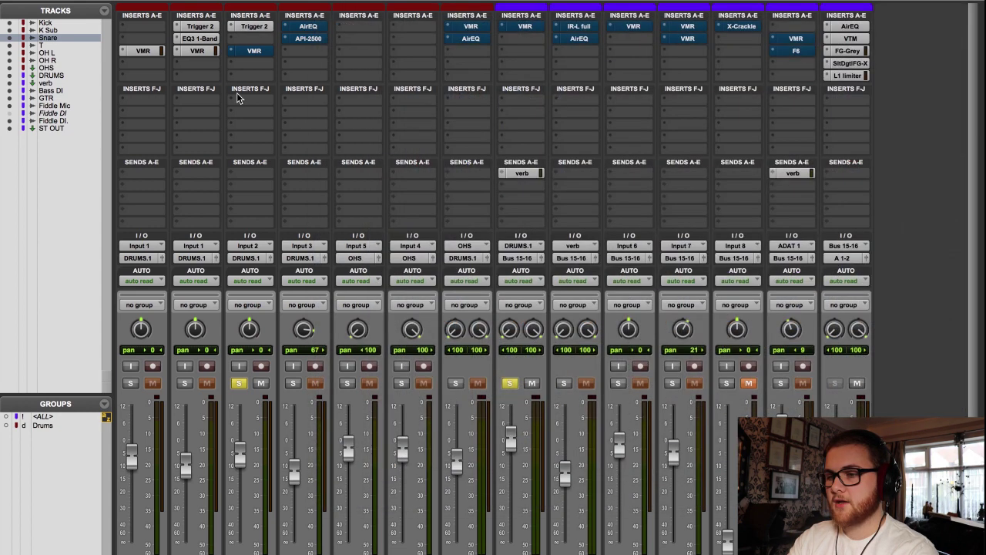
- Open the Virtual Mix Rack on Snare and examine the FG-73 drive and the FG-A equalizer's high and mid band settings
click(255, 53)
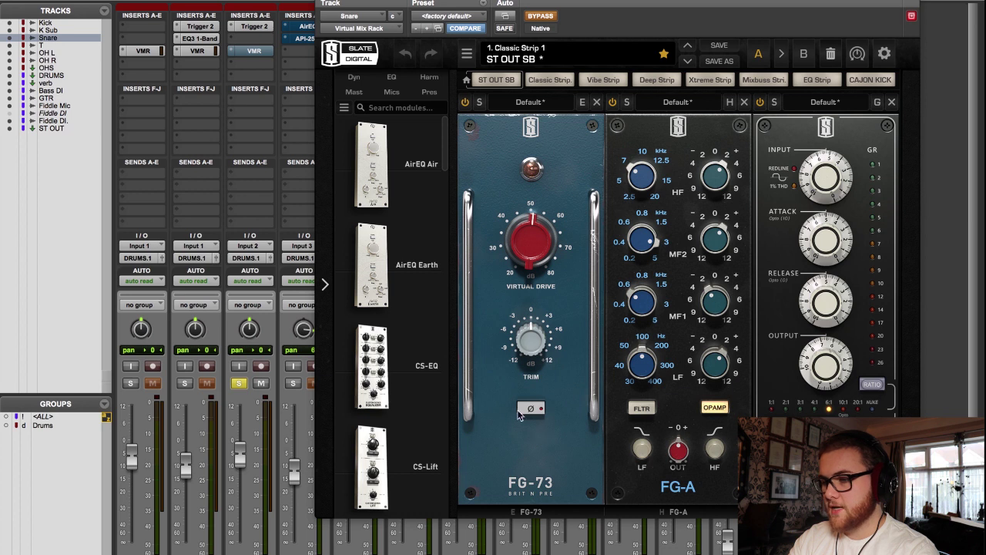
mouse_move(530, 248)
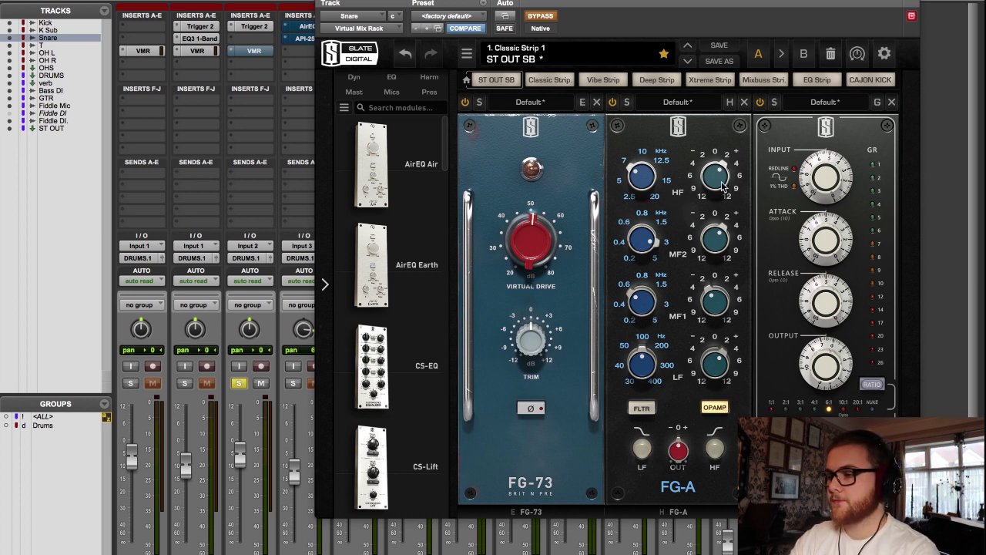
mouse_move(719, 185)
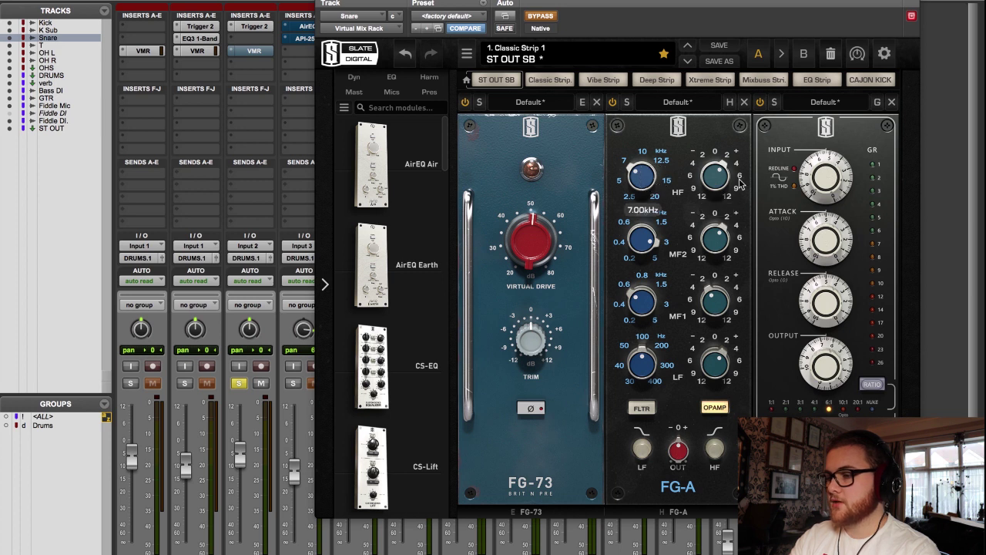
mouse_move(644, 178)
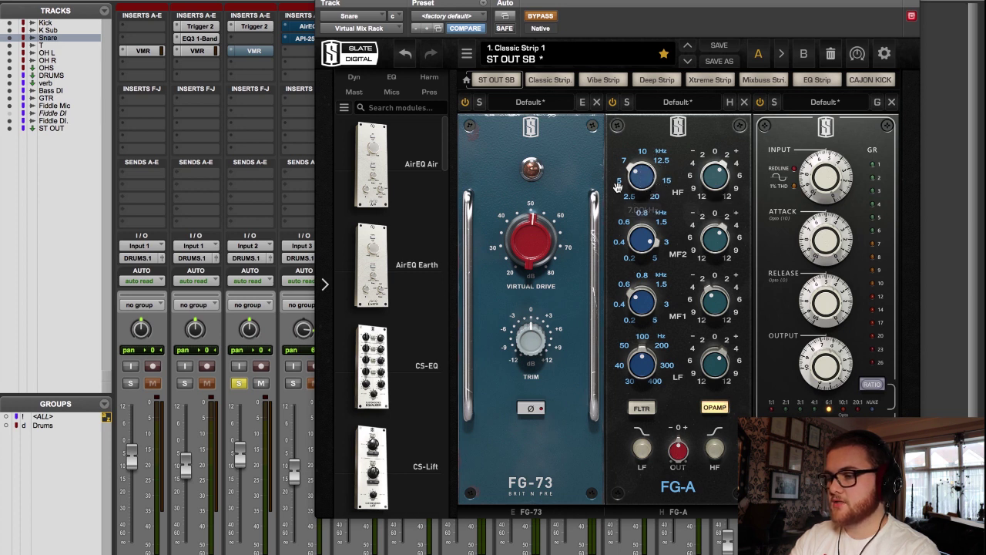
mouse_move(637, 255)
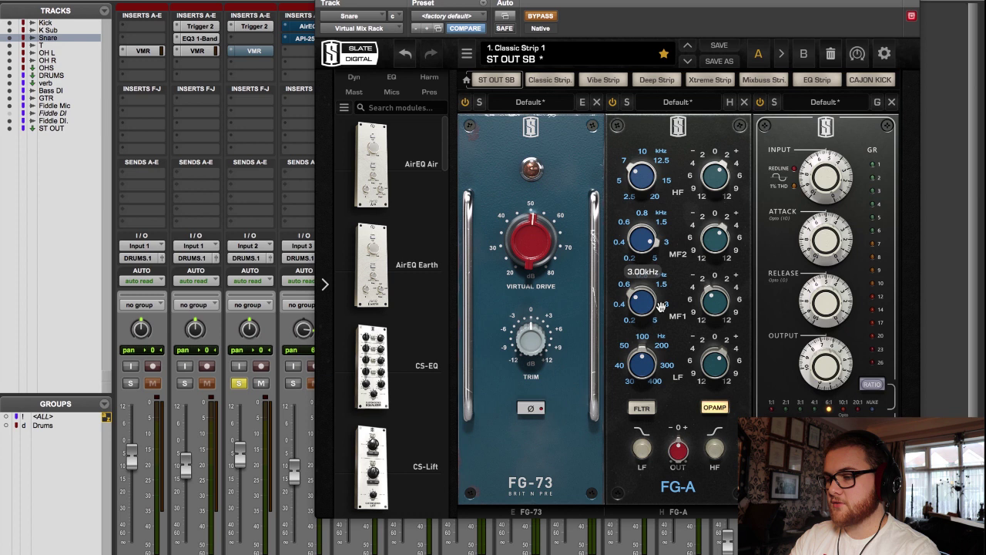
mouse_move(709, 301)
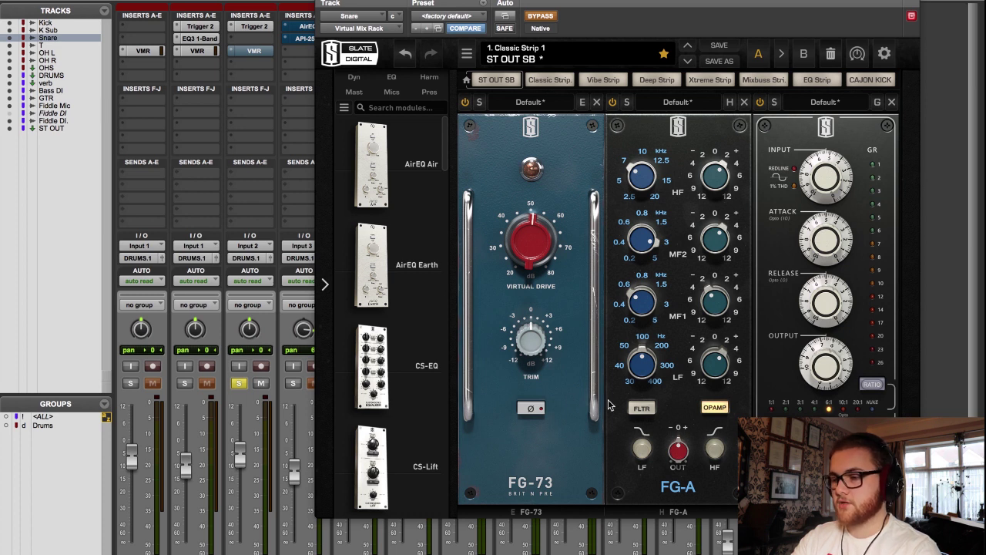
- Take Snare's Virtual Mix Rack out of bypass and bring FG-73, FG-A and the compressor in one at a time for comparison
click(547, 19)
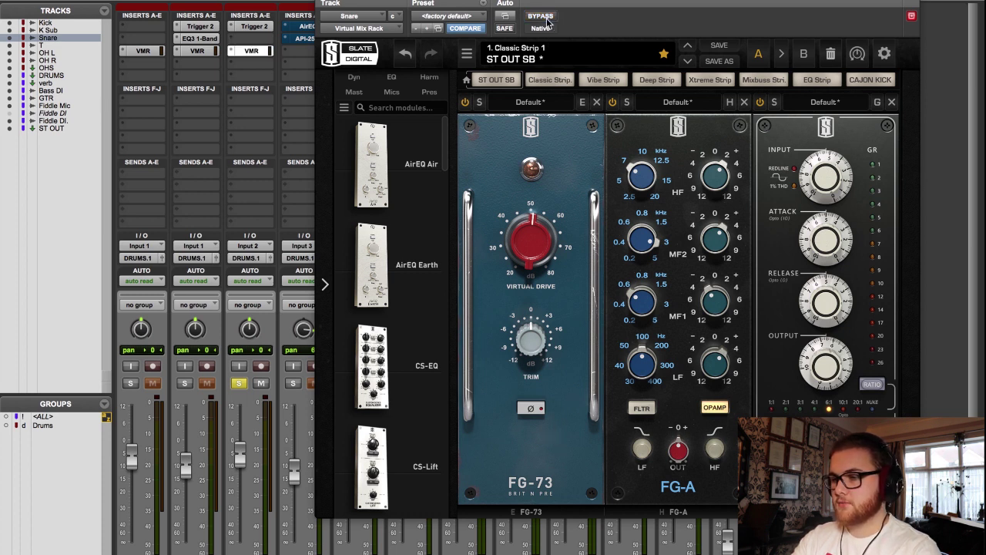
click(613, 102)
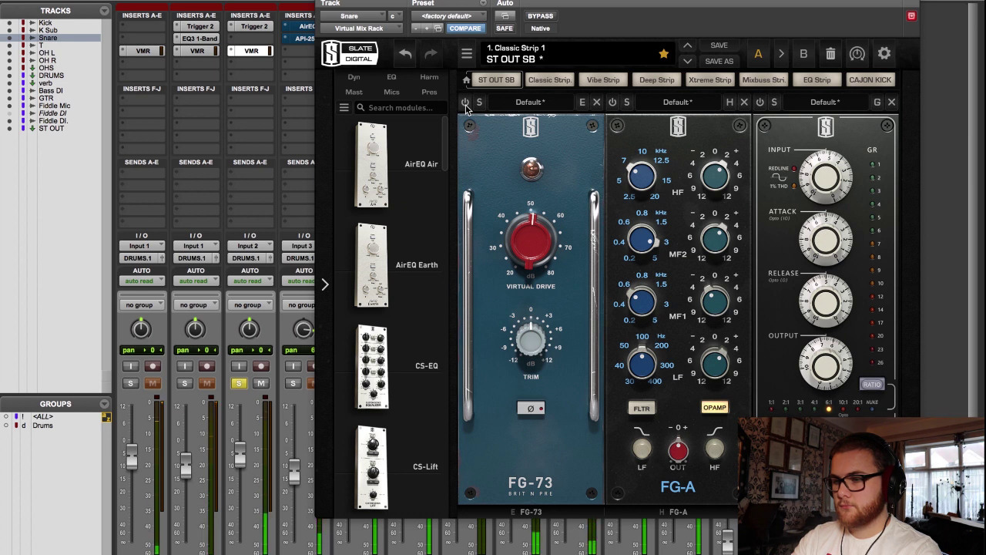
click(465, 105)
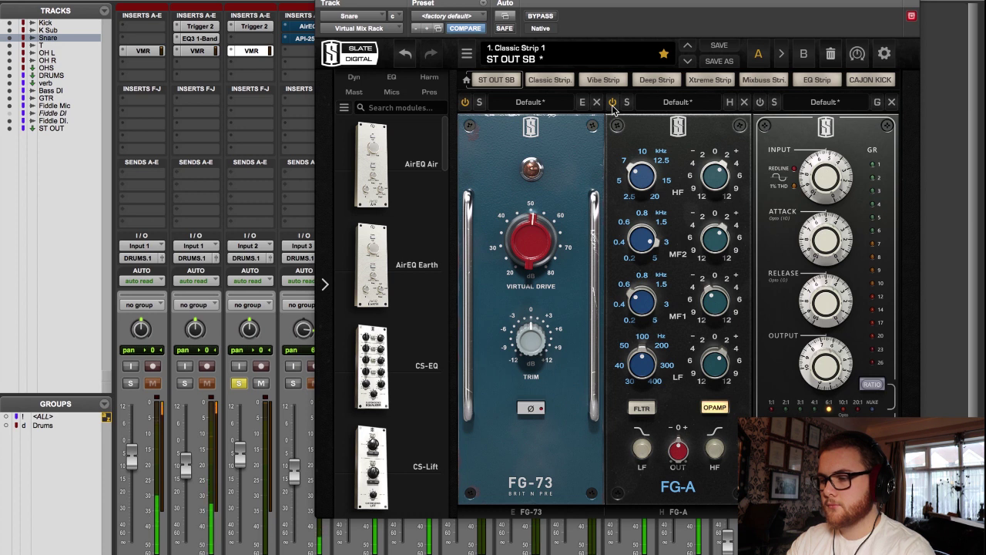
click(760, 105)
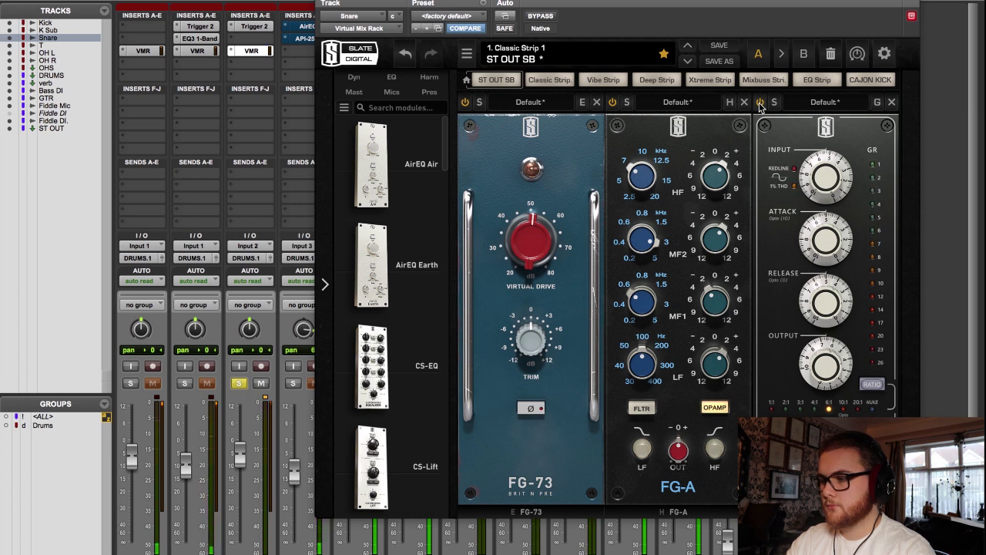
click(325, 3)
- Clear the solo on Snare, select the T track and check its pan position
scroll(563, 468, down, 3)
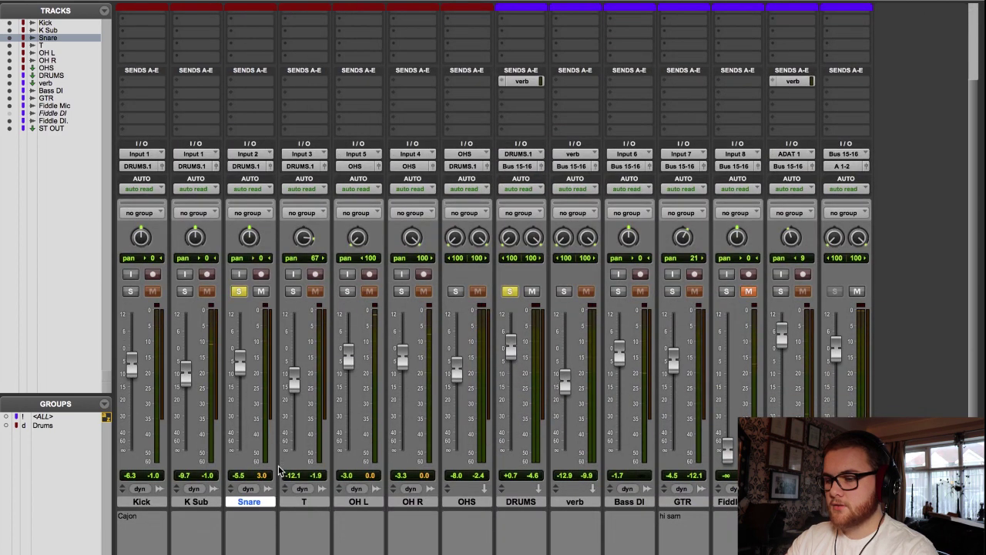
click(300, 503)
click(240, 292)
scroll(270, 320, up, 3)
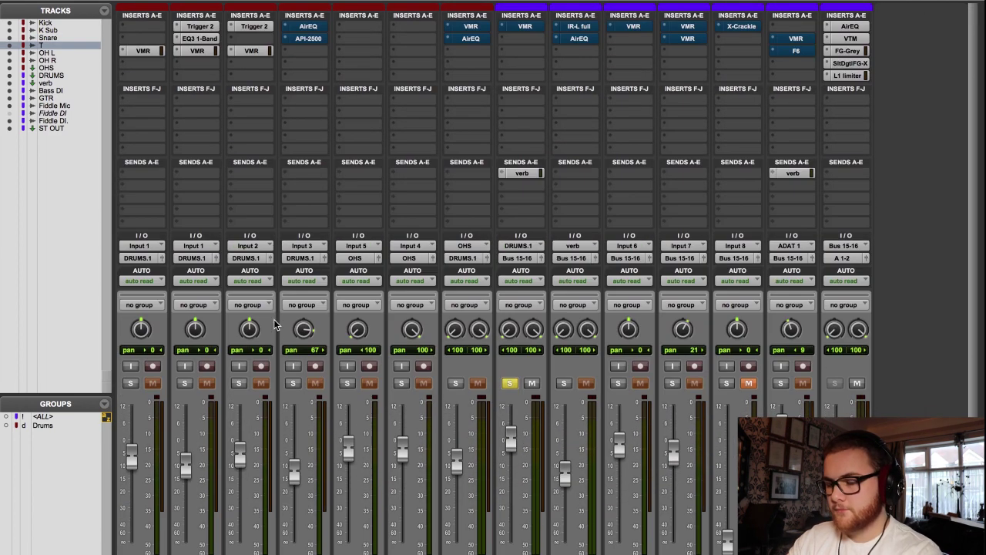
click(303, 330)
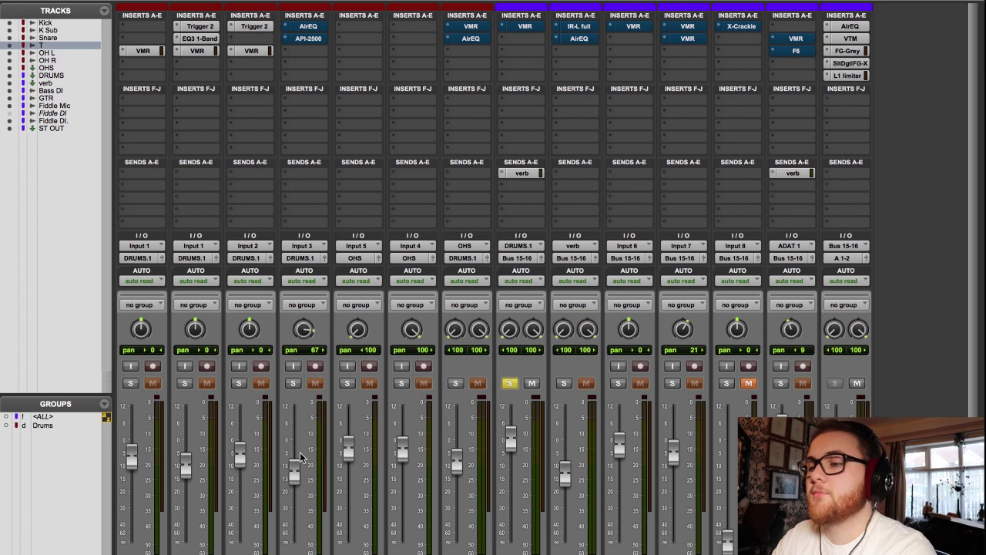
- Open the AirEQ insert on T, take it out of bypass and examine its low-cut and two active bell bands
click(311, 30)
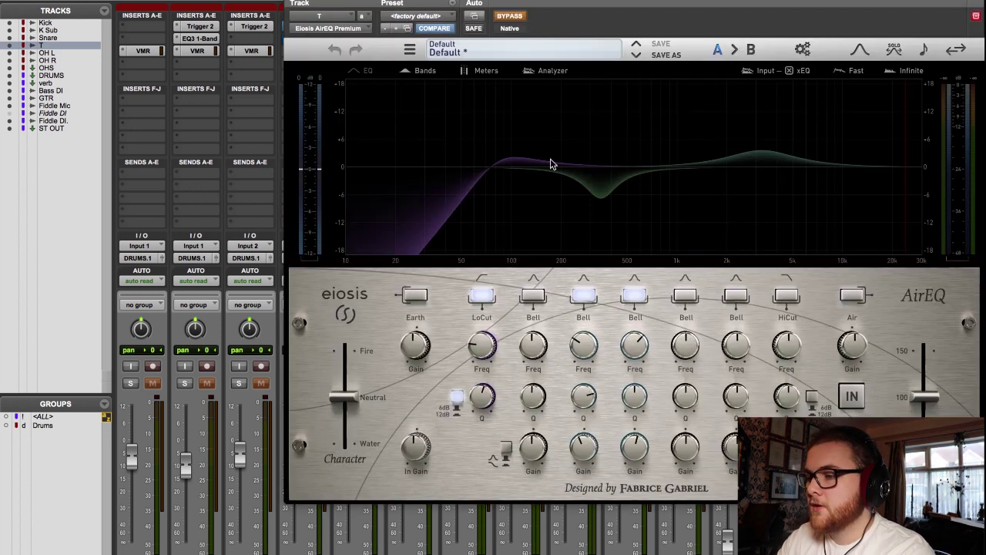
drag(651, 2, 524, 1)
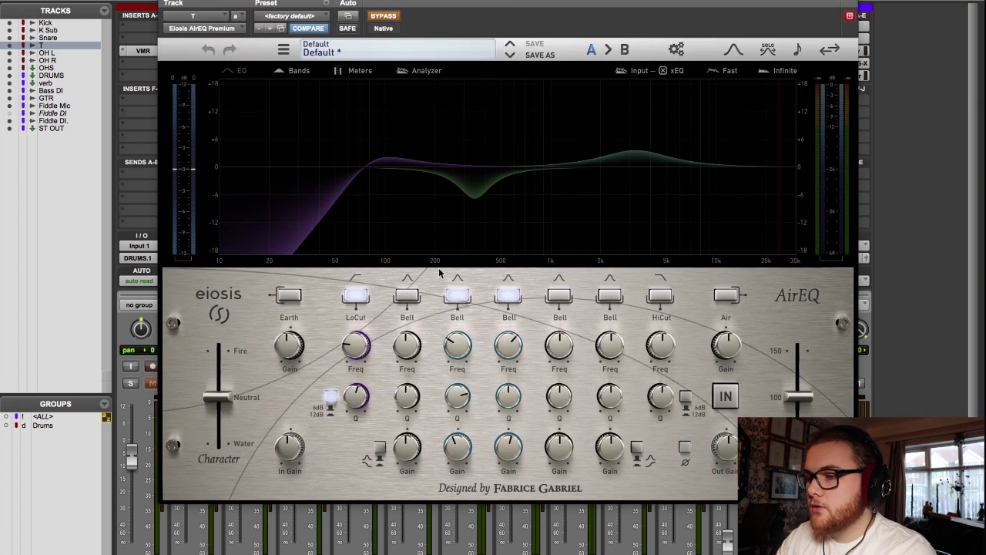
click(454, 439)
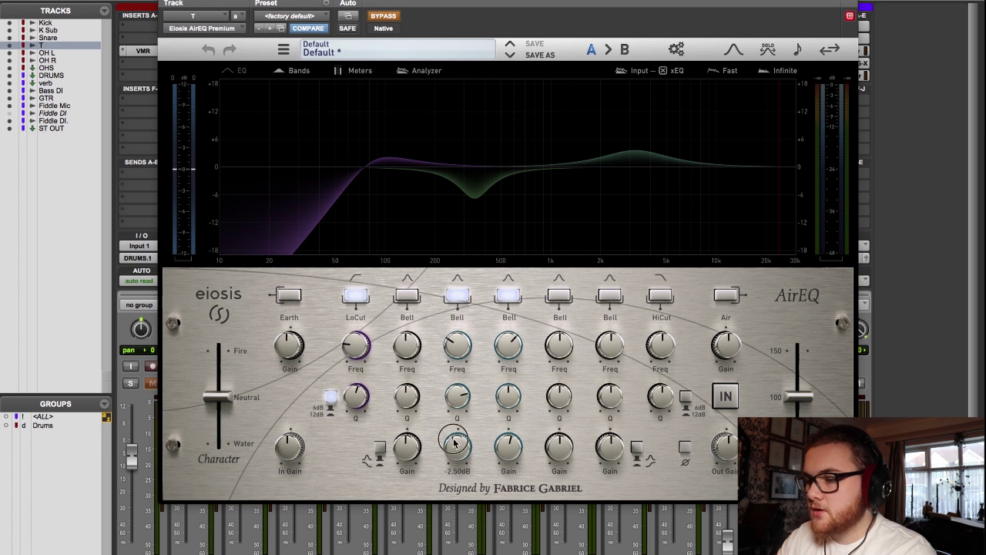
click(454, 333)
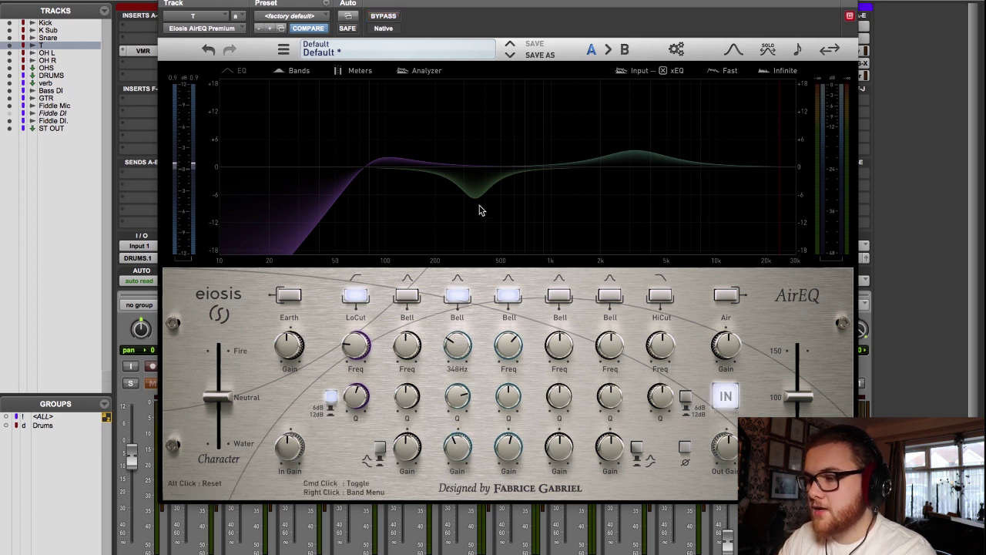
click(517, 353)
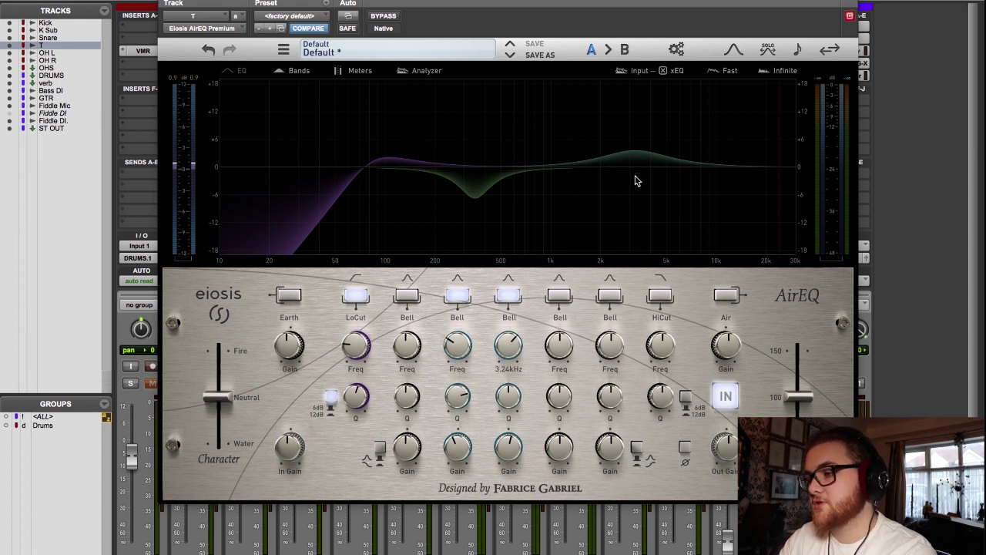
mouse_move(357, 353)
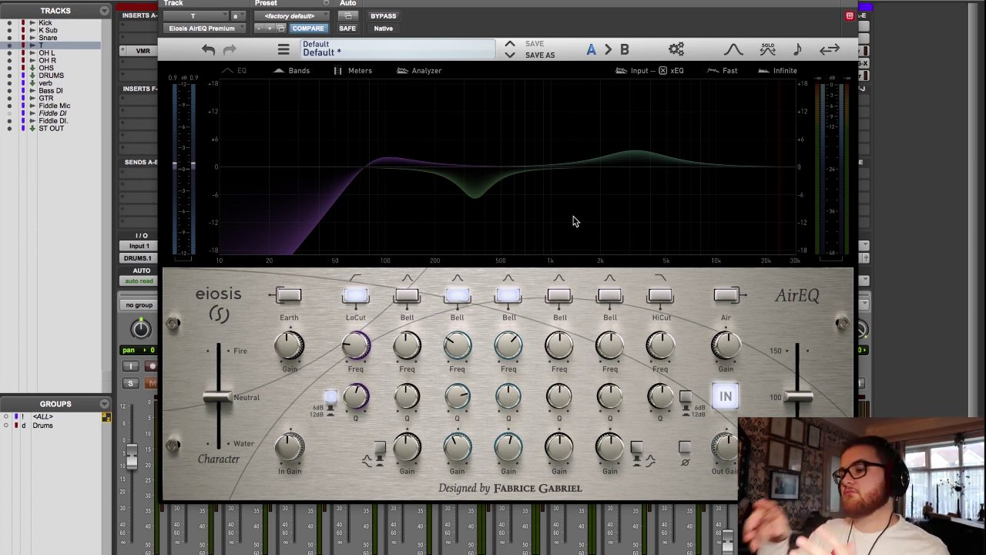
click(167, 3)
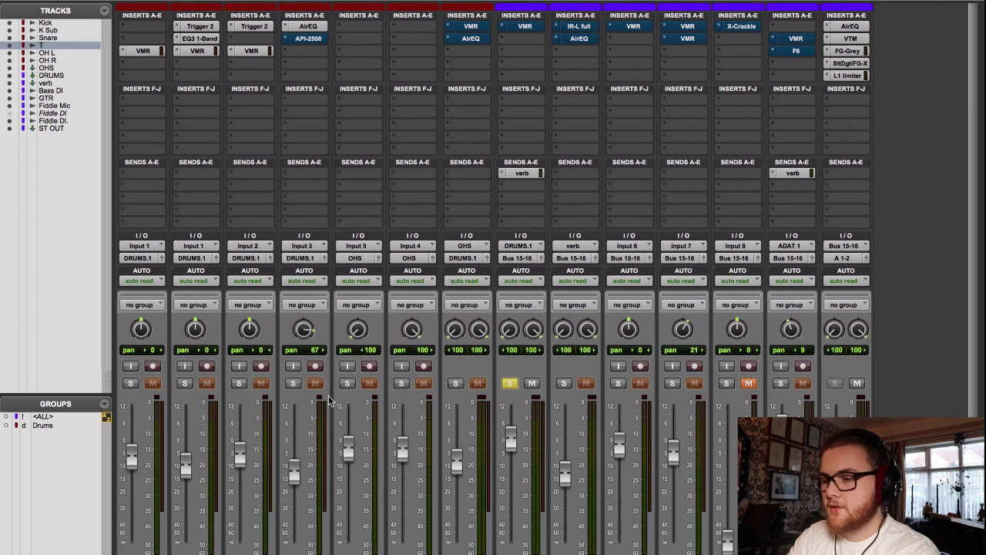
- Solo T, place the edit cursor at 0:10.922 on its clip in the Edit window and zoom in on the timeline
key(super+equal)
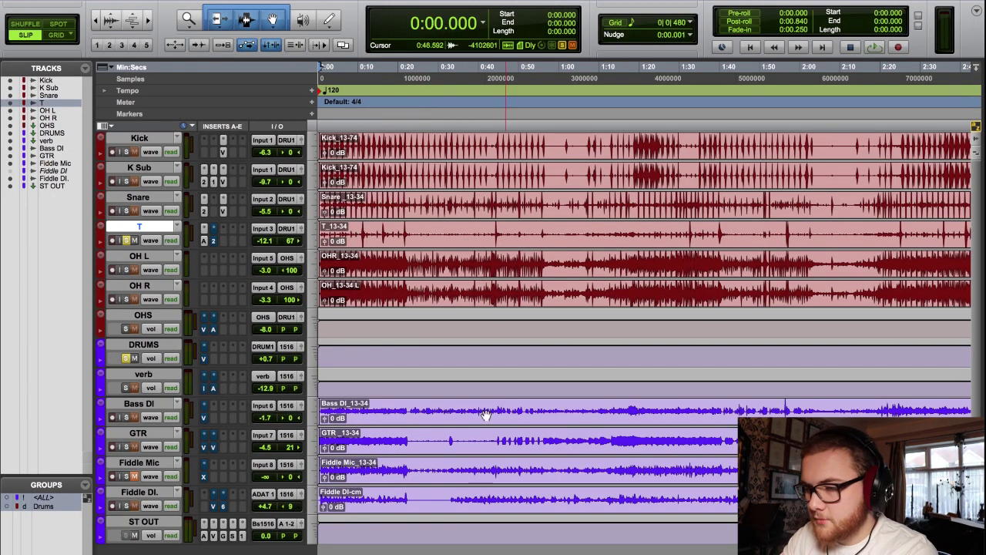
click(364, 231)
key(super+bracketright)
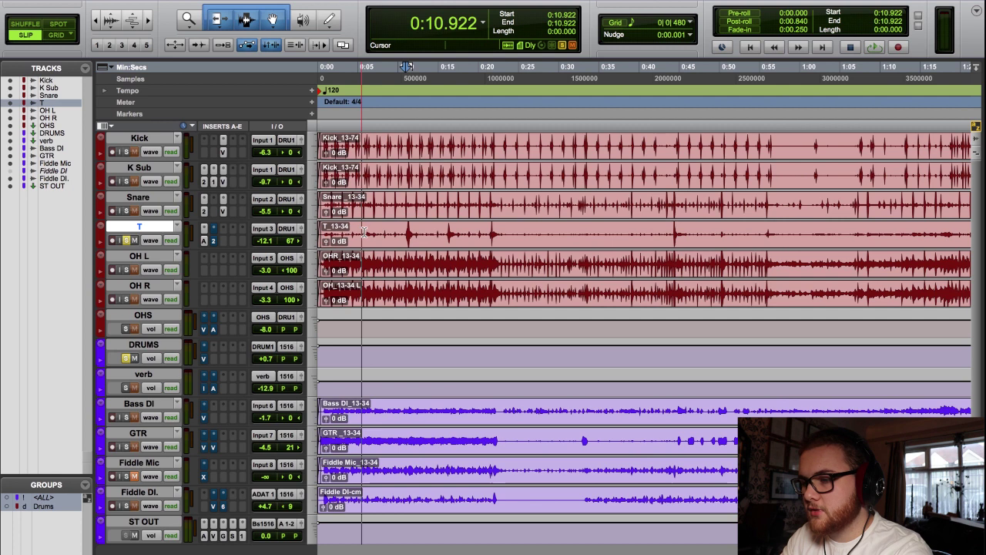
- Select the 0:10.794 to 0:14.378 range around the hit on the T clip and play it
key(super+bracketright)
key(super+bracketright)
drag(640, 235, 755, 231)
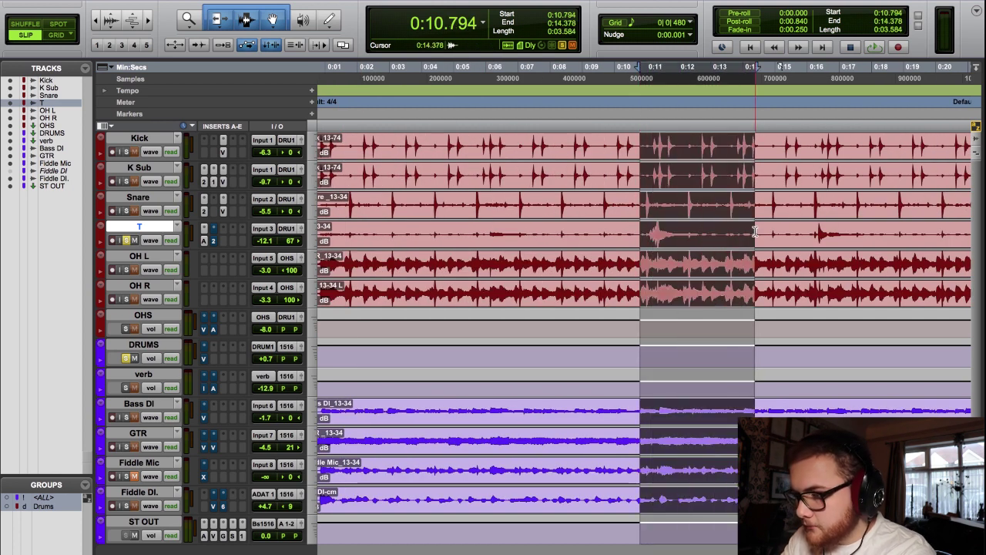
key(space)
- Open the API-2500 insert on T from the Mix window and examine its compressor settings and metering during playback
key(super+equal)
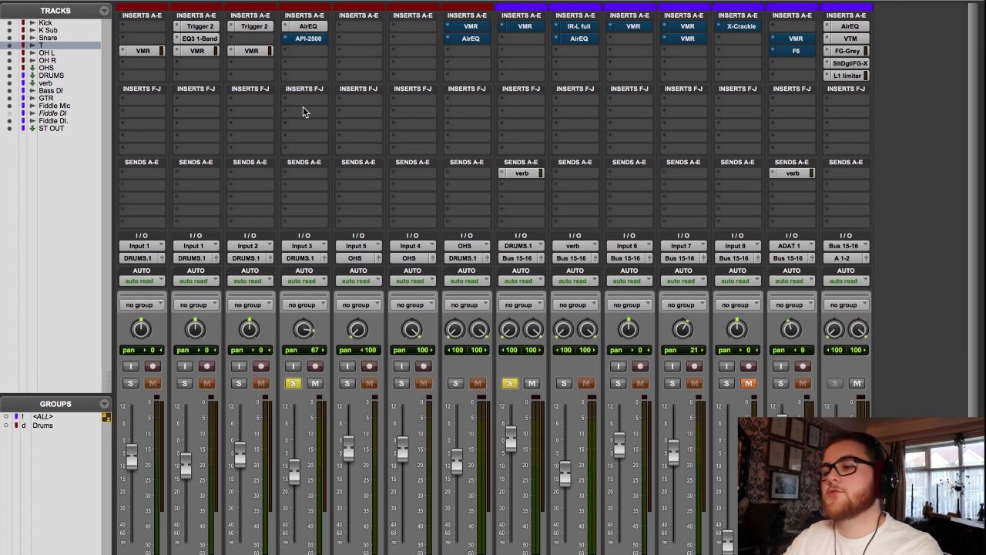
click(312, 40)
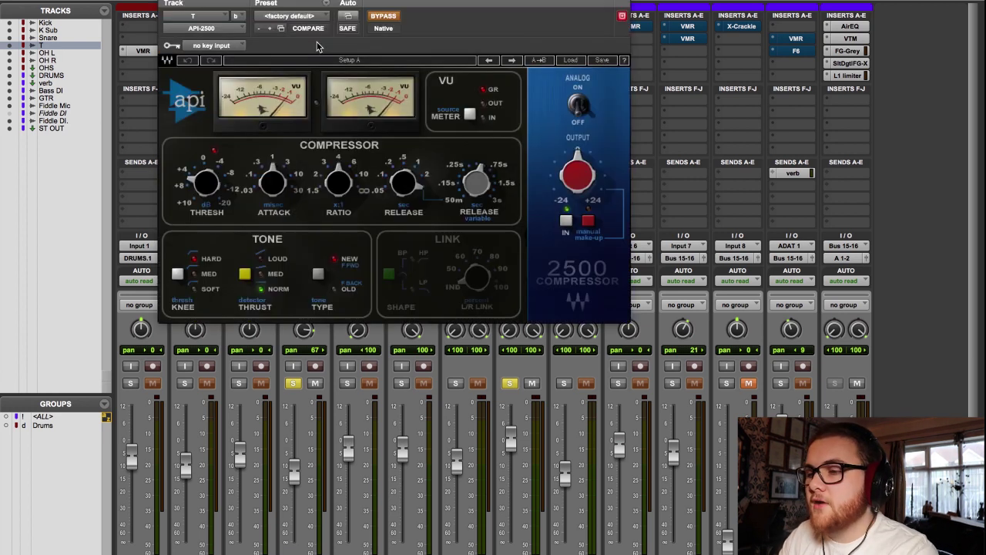
drag(476, 1, 685, 9)
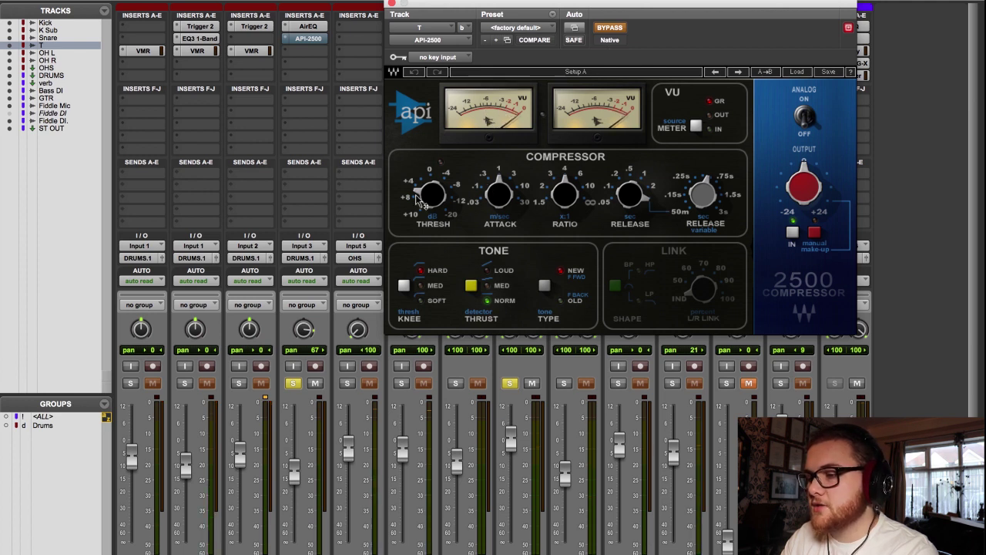
click(562, 198)
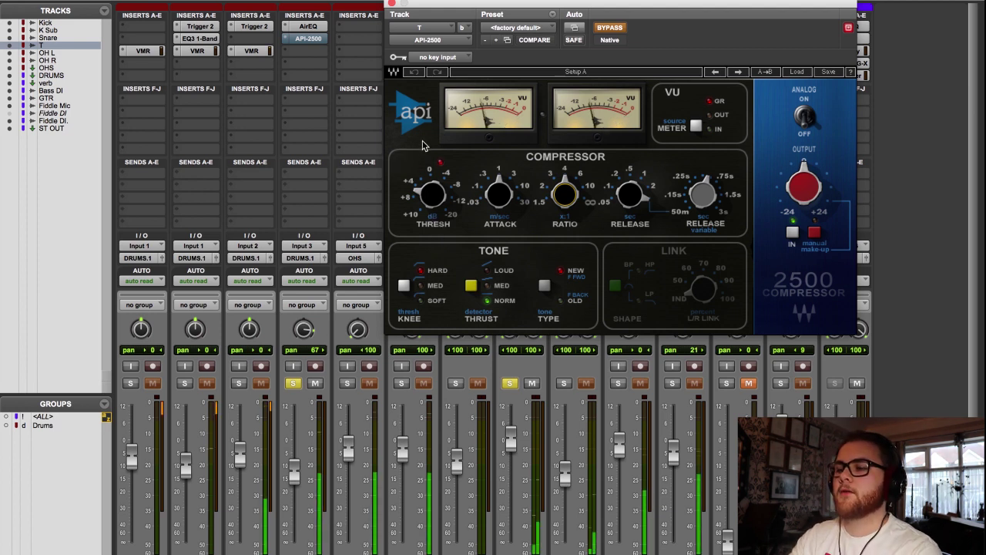
key(space)
click(391, 3)
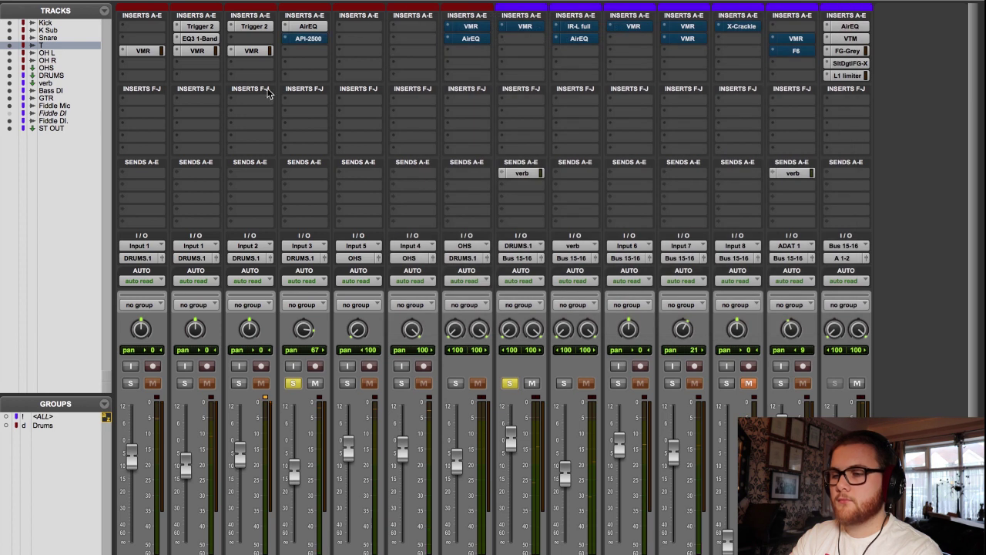
- Take T's API-2500 compressor out of bypass and play the selection to hear it working
click(302, 44)
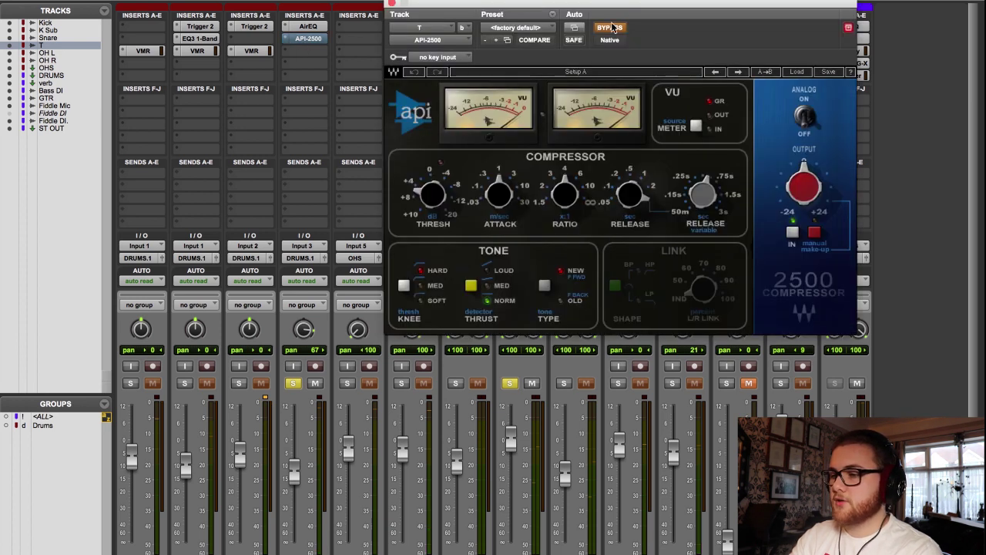
click(611, 31)
key(space)
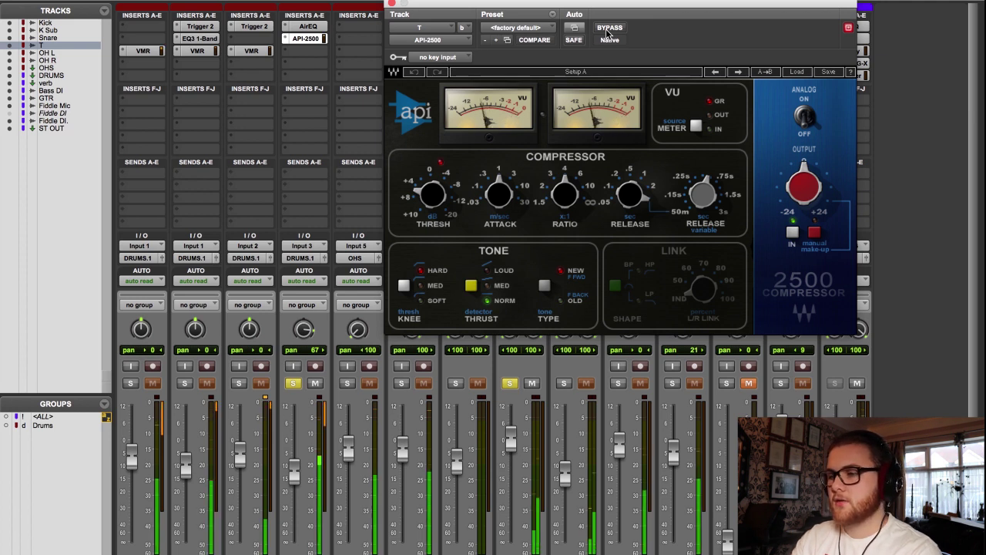
click(391, 4)
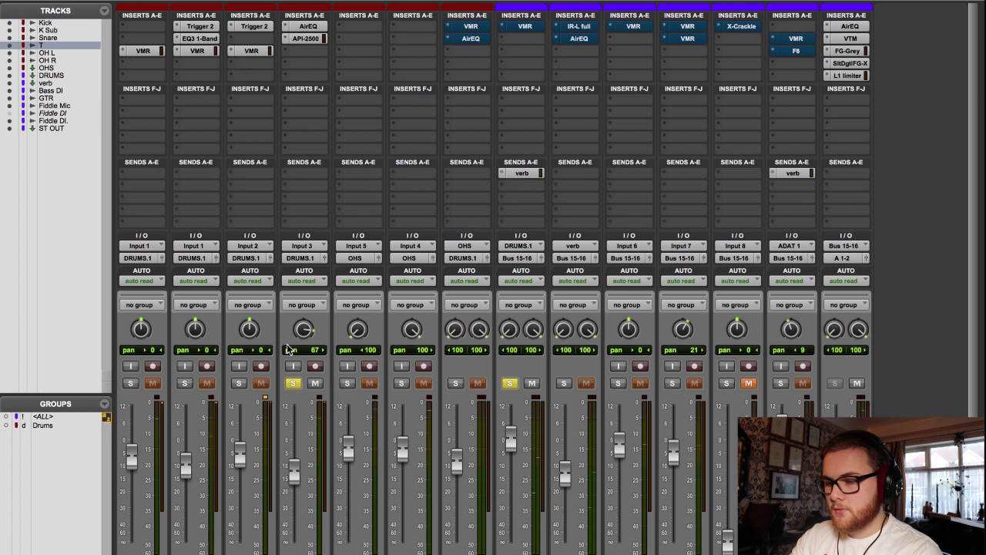
- Solo OHS in place of T and play the session from 0:24.234
click(461, 385)
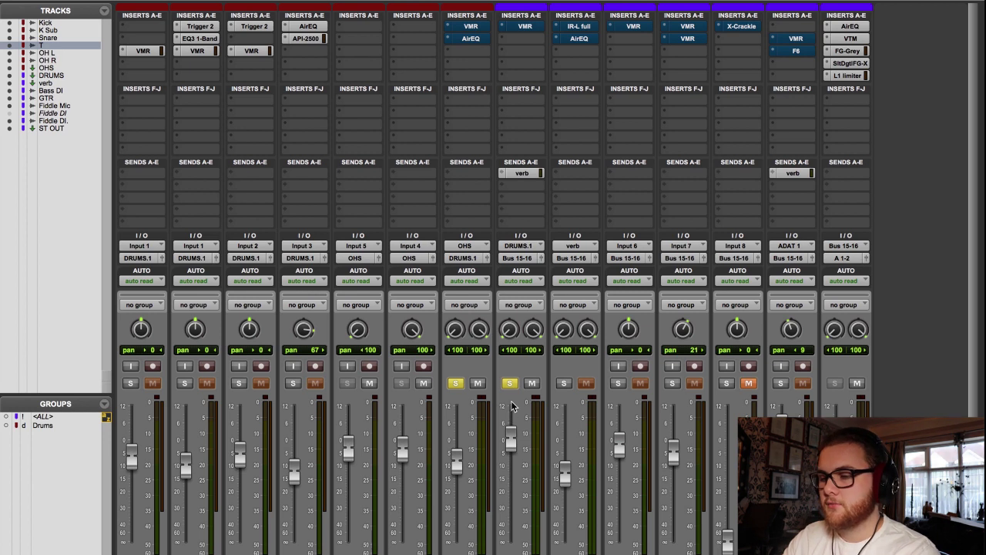
key(space)
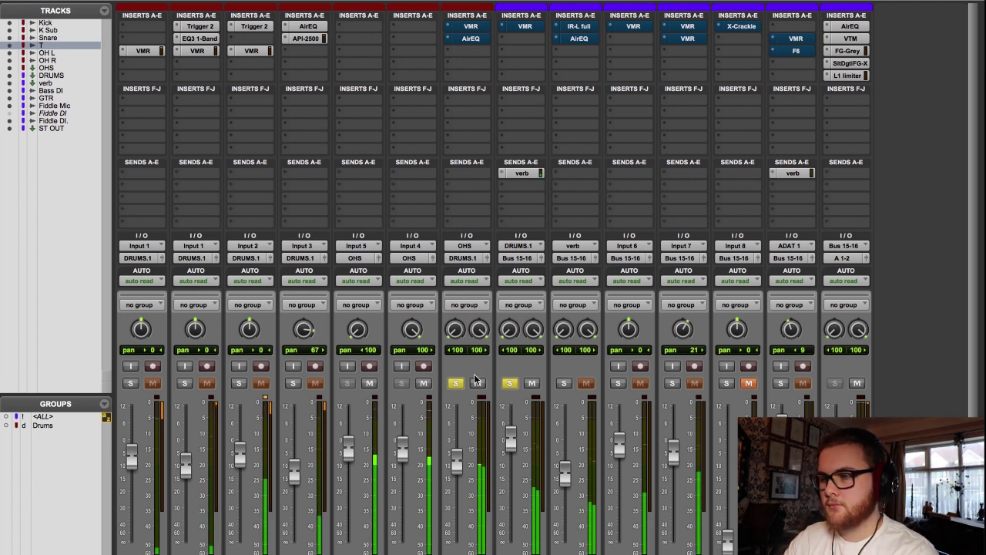
key(super+equal)
key(space)
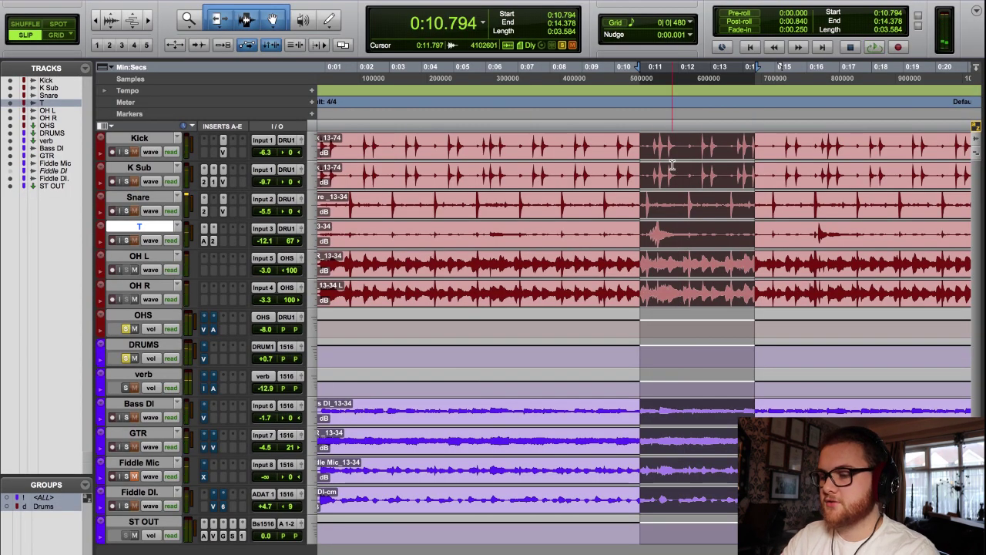
key(super+bracketleft)
key(super+bracketleft)
click(512, 128)
key(space)
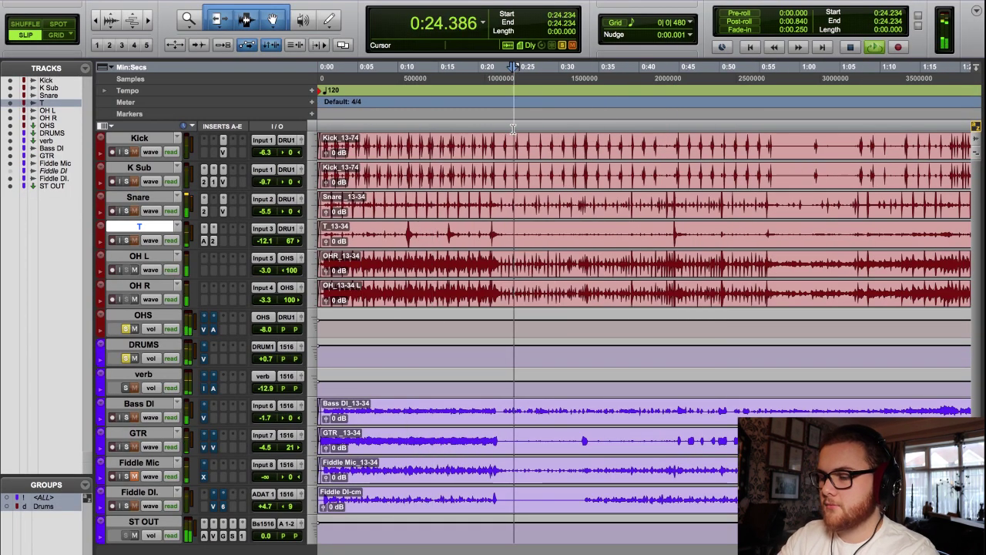
- Open OHS's Virtual Mix Rack from the Mix window and examine the AirEQ Air, FG-A, FG-S and red compressor settings
key(super+equal)
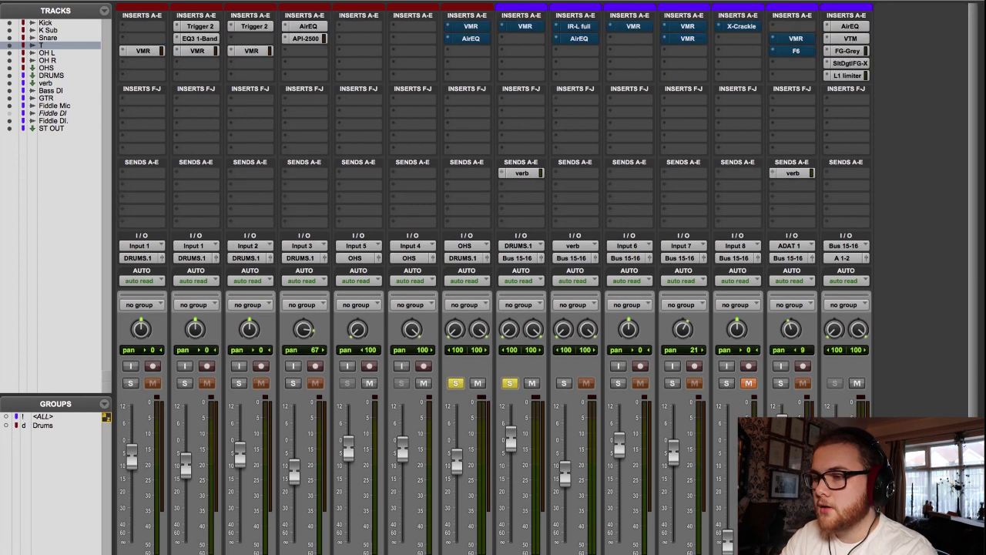
click(468, 27)
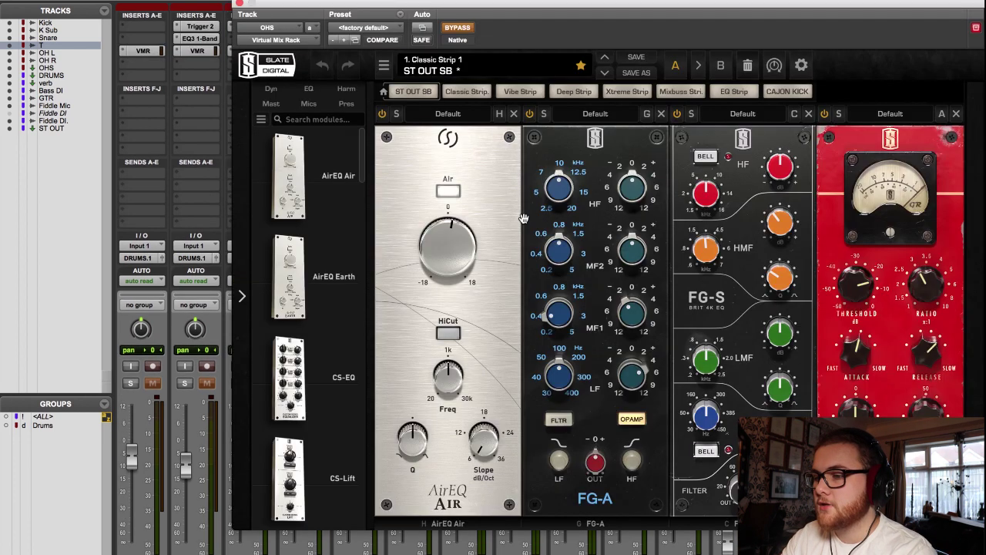
drag(669, 9, 572, 10)
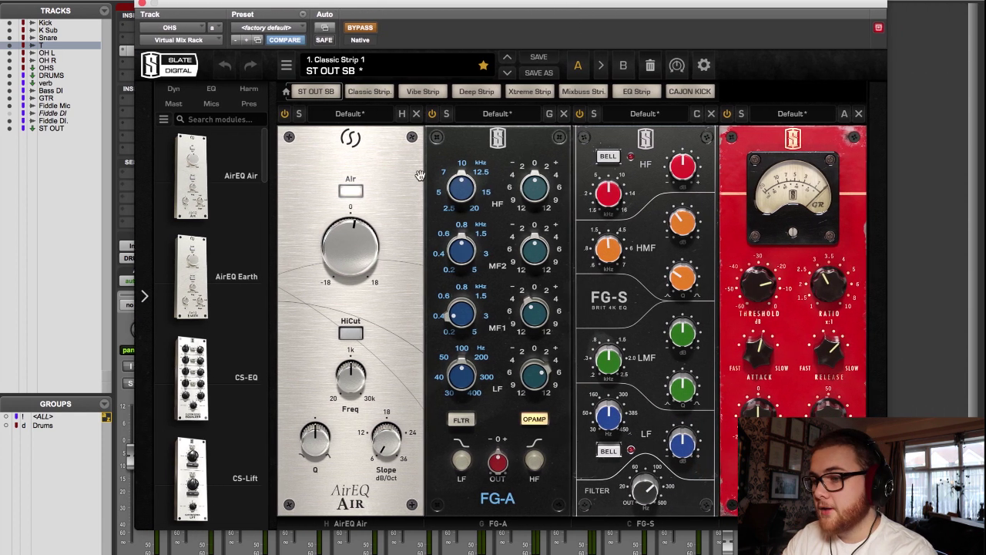
mouse_move(348, 259)
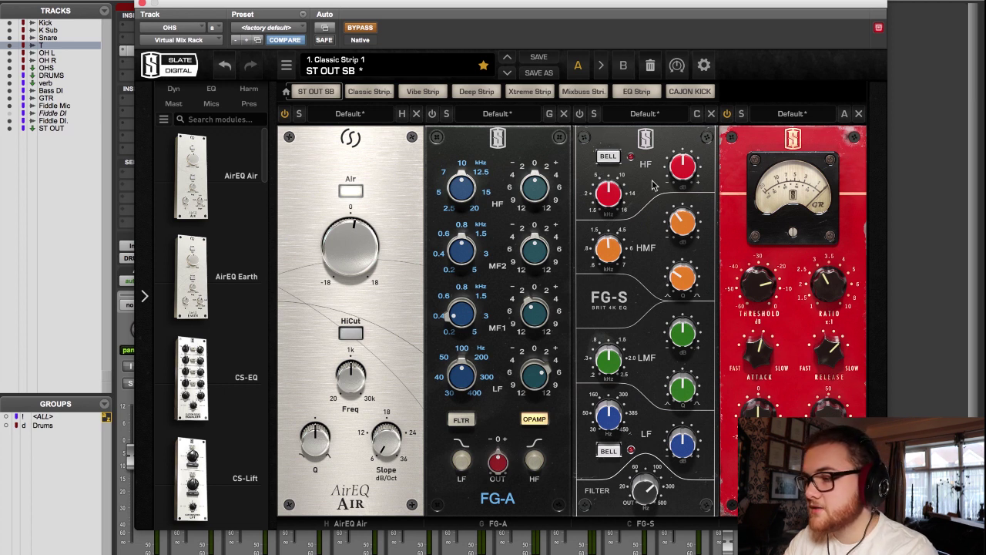
mouse_move(610, 251)
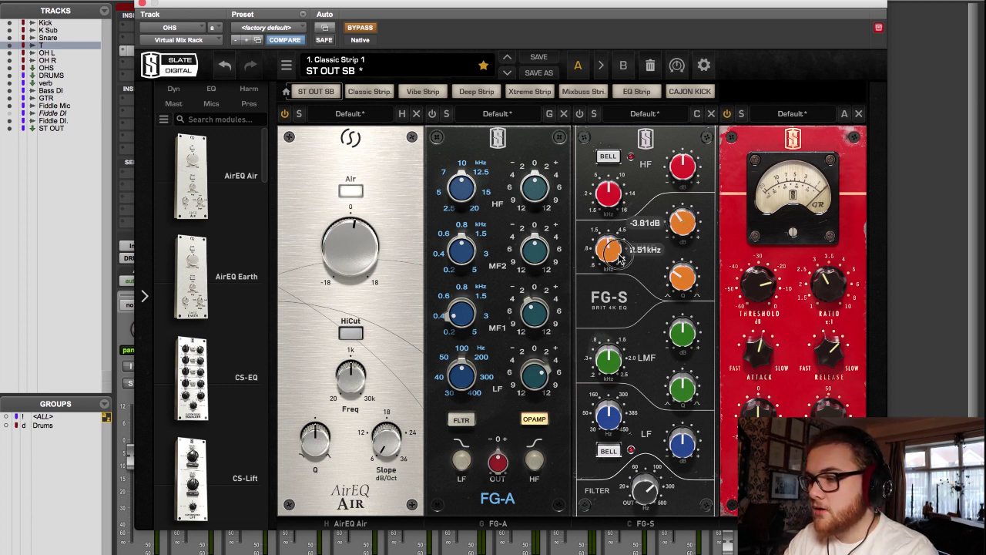
mouse_move(678, 284)
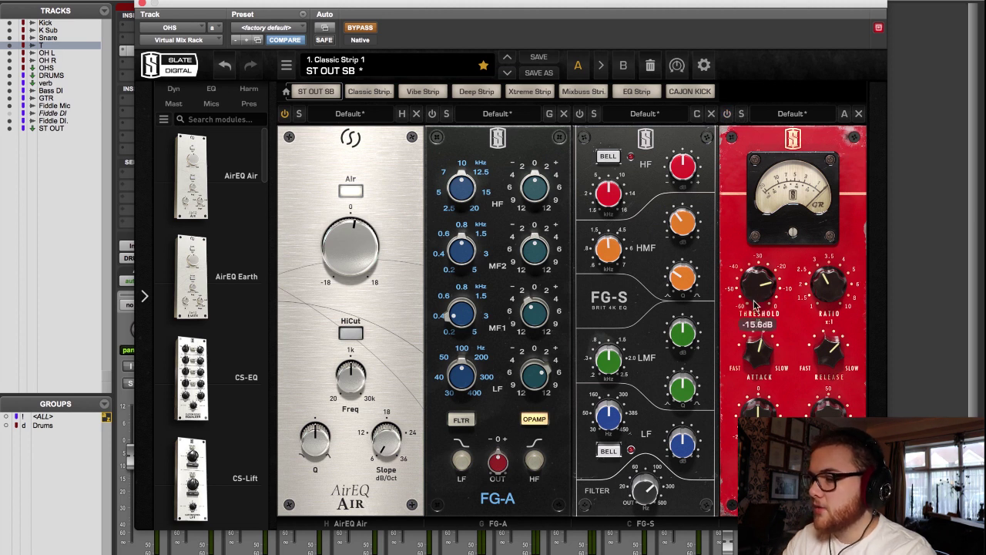
mouse_move(822, 283)
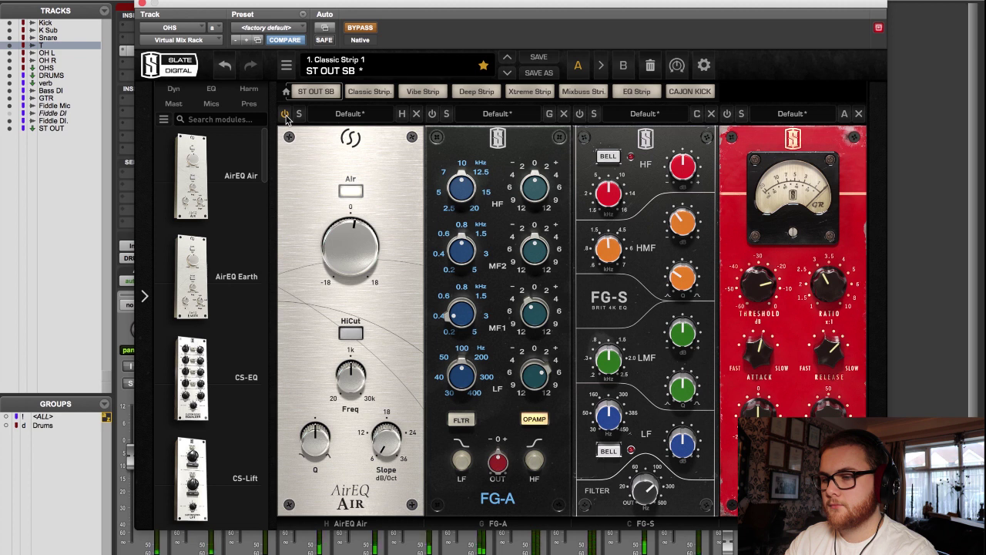
- Take OHS's Virtual Mix Rack out of bypass and bring in FG-A, FG-S and the red compressor one at a time for comparison
click(434, 116)
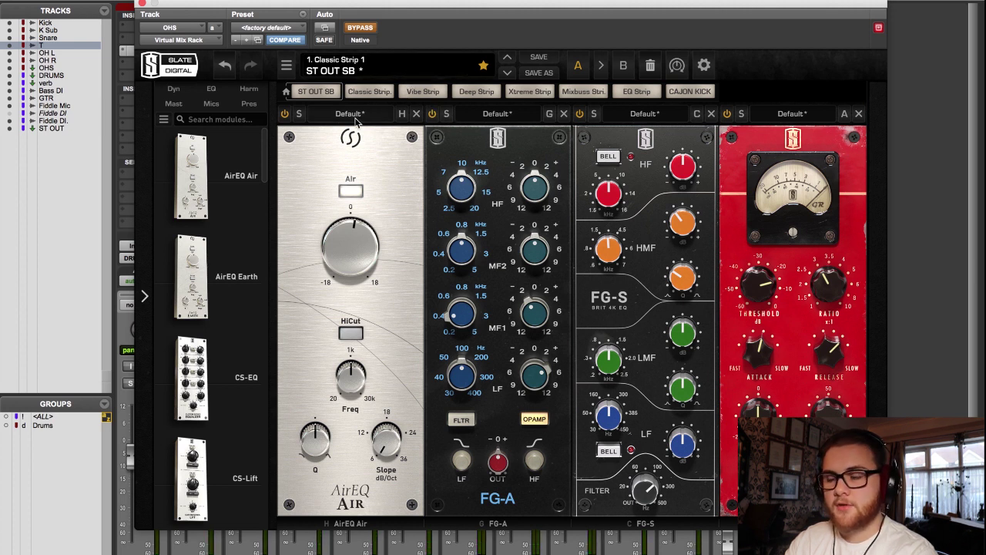
click(368, 31)
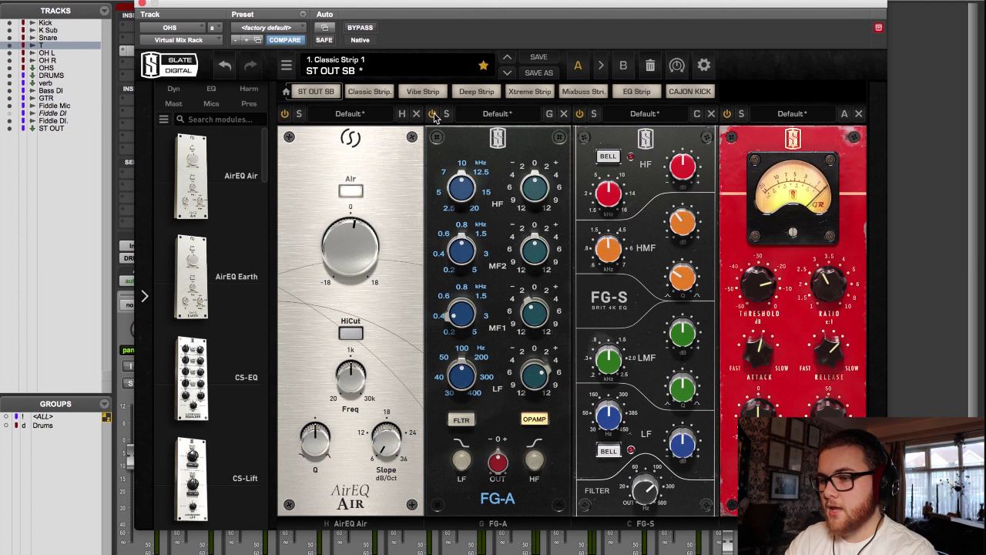
click(726, 114)
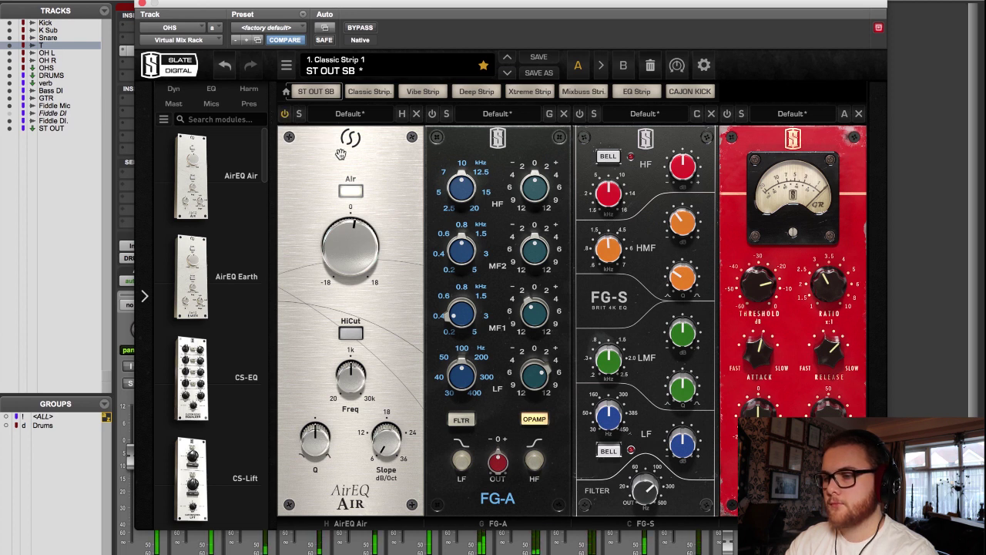
click(432, 114)
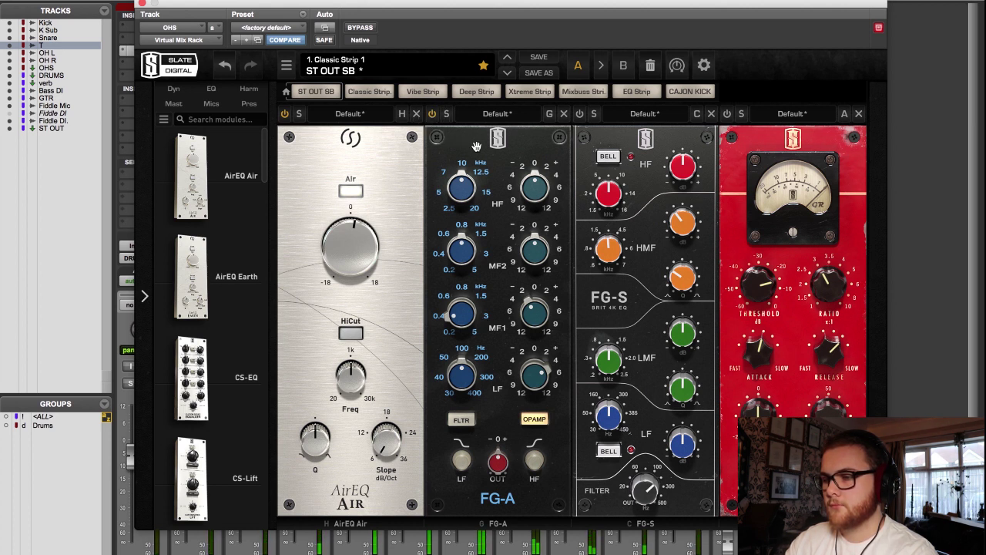
click(580, 116)
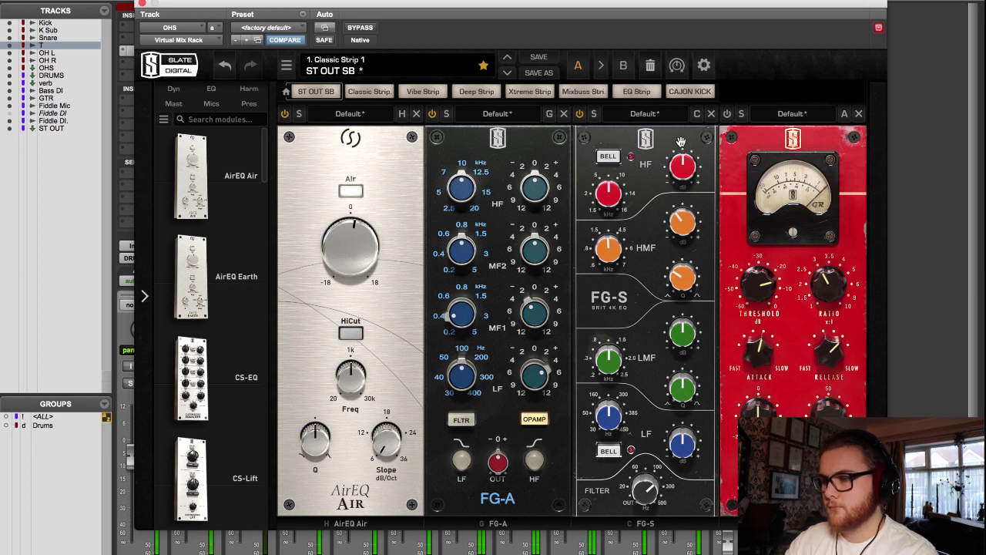
click(729, 117)
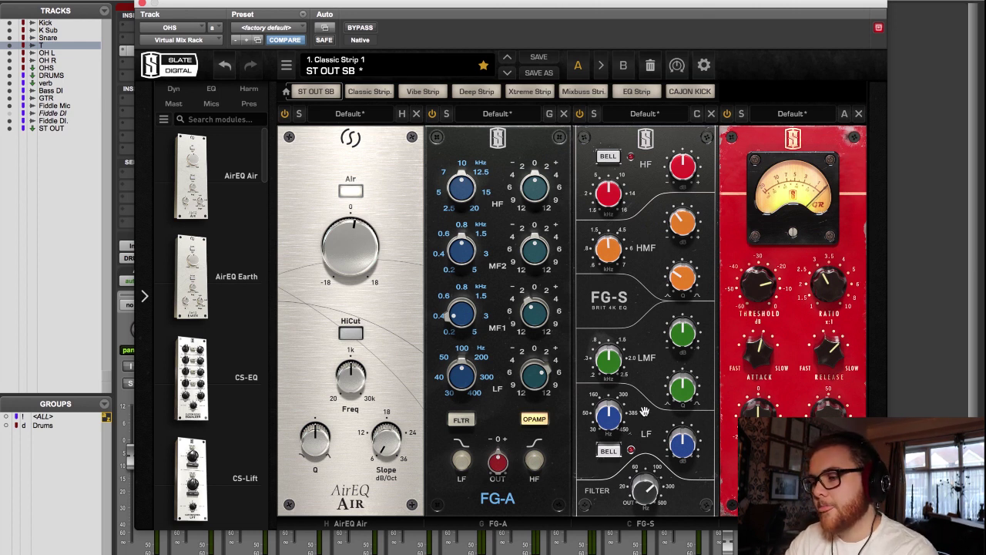
mouse_move(638, 490)
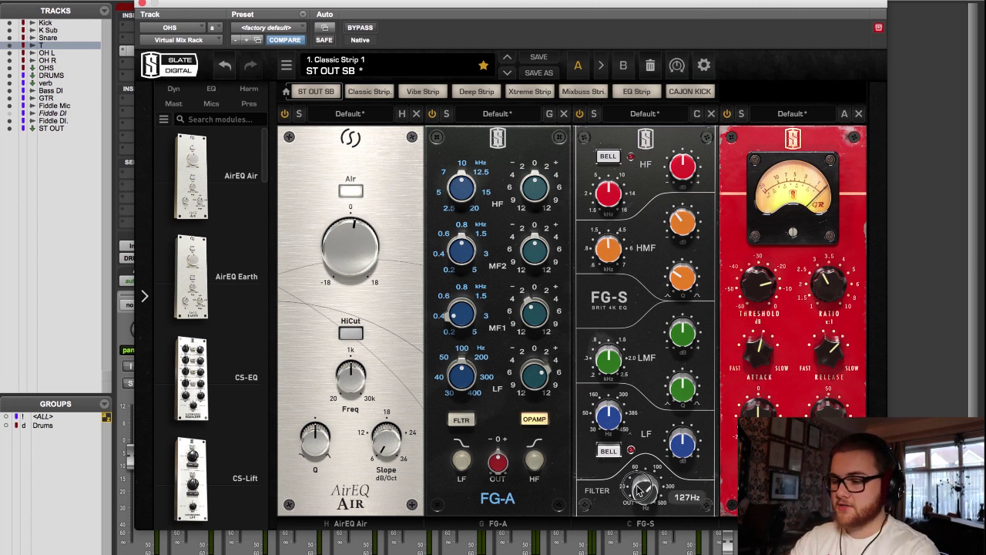
click(142, 4)
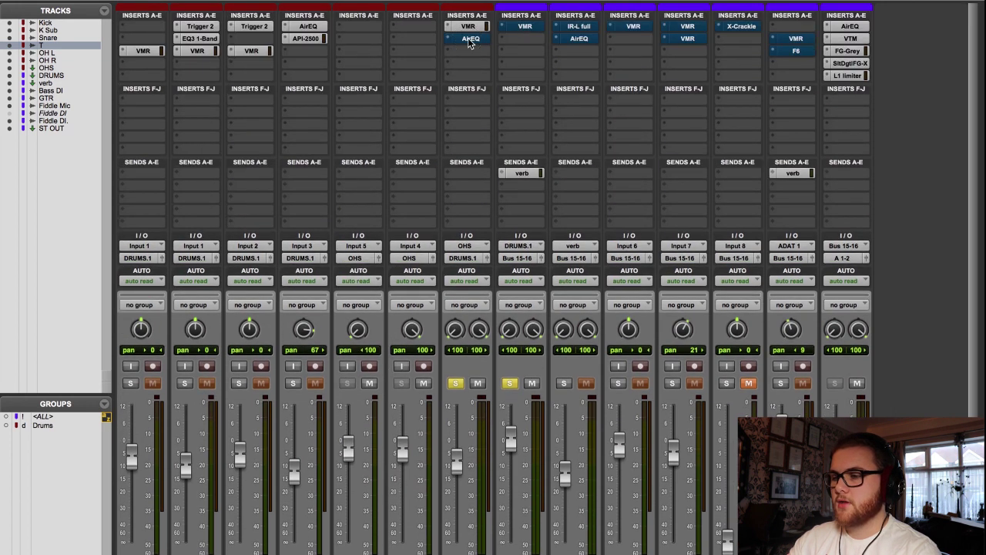
- Open OHS's AirEQ insert, examine its low-cut and two active bell bands, and take it out of bypass
click(470, 38)
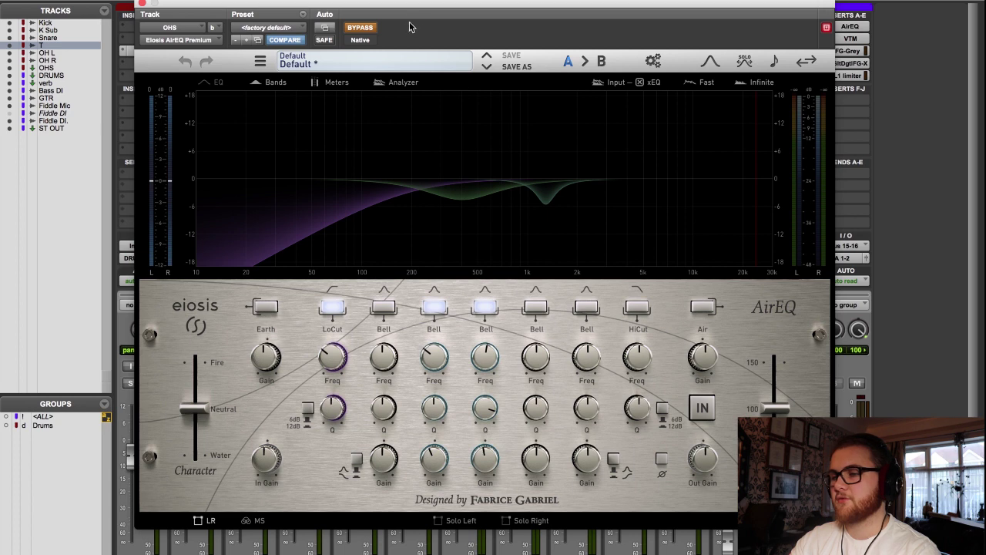
drag(413, 7, 540, 8)
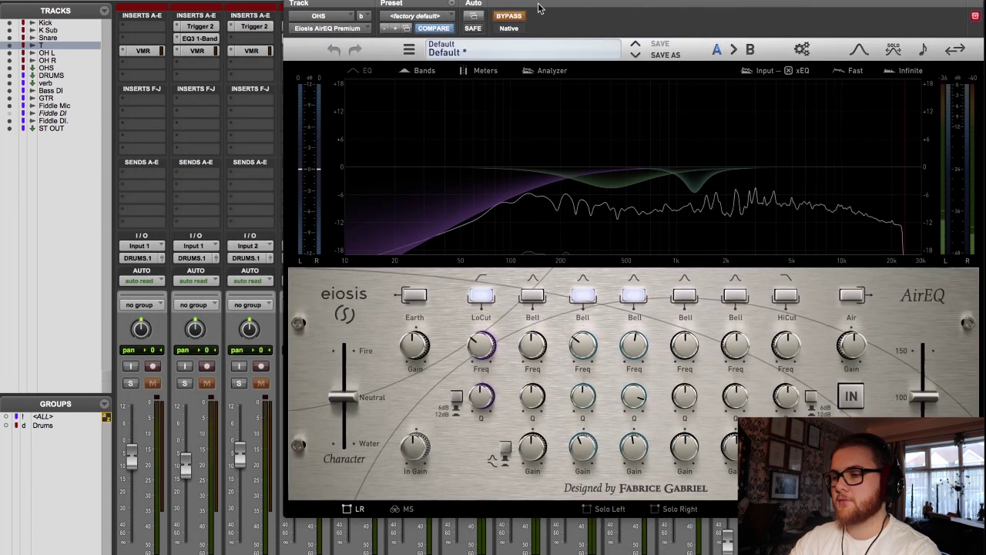
click(510, 16)
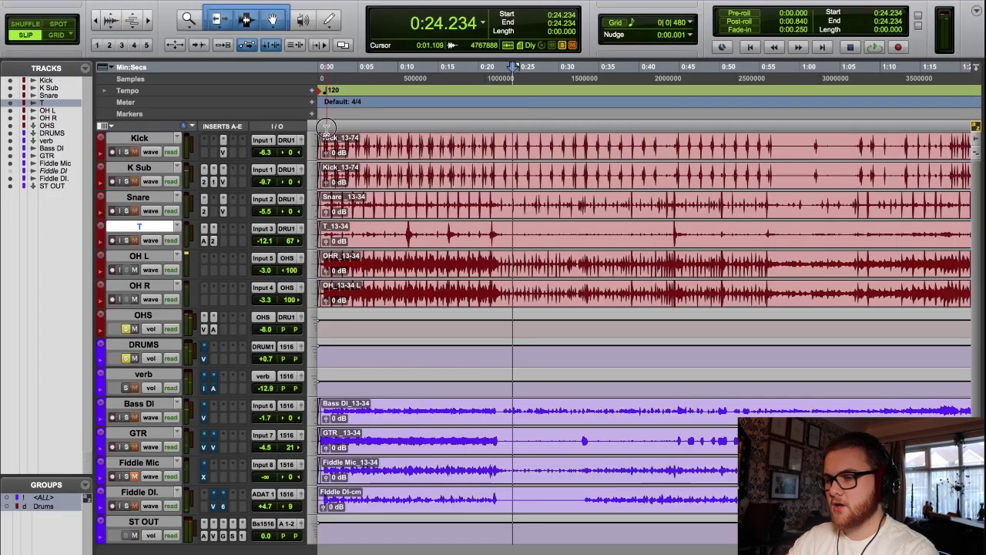
- Return the edit cursor to 0:00.000 in the Edit window and play the processed OHS track
click(327, 126)
key(Return)
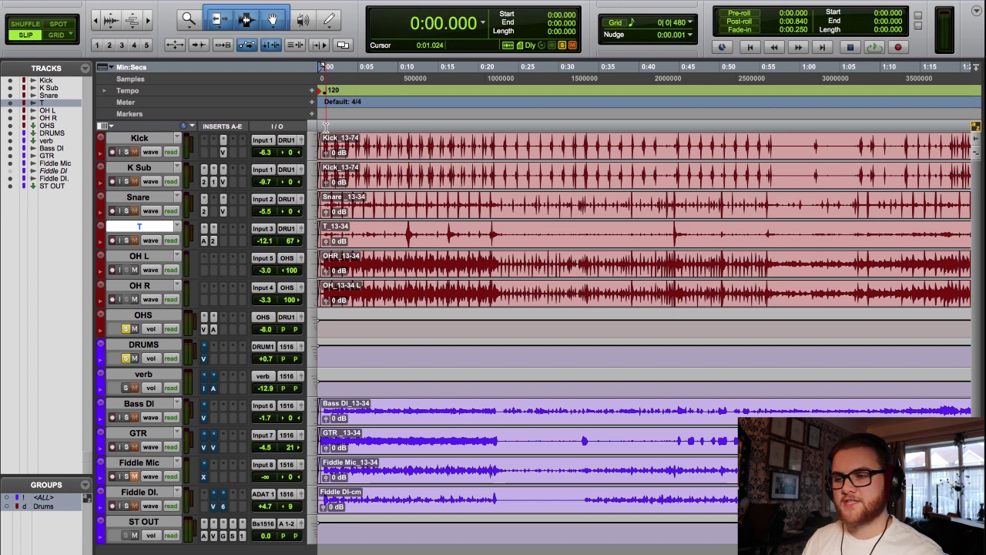
key(space)
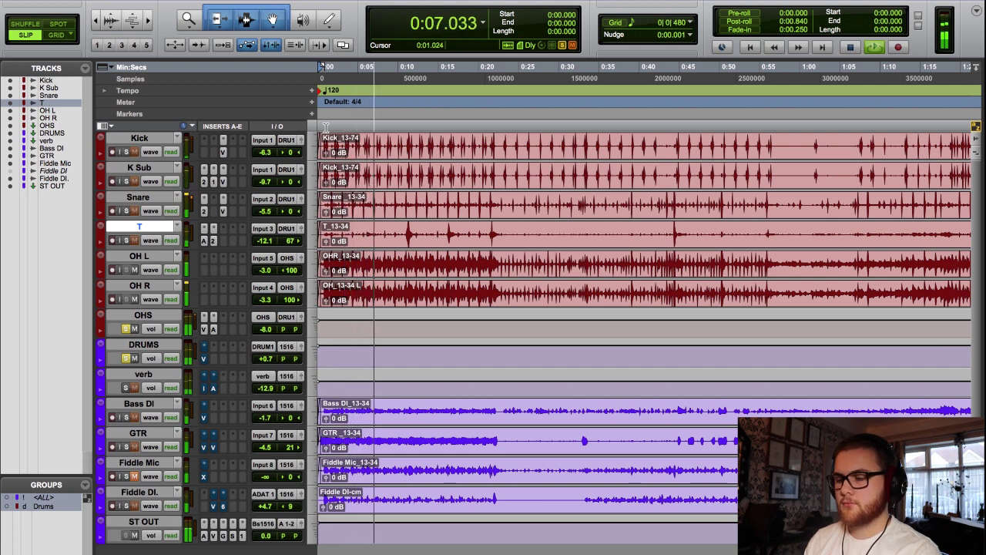
- Bypass OHS's VMR and AirEQ inserts, play the unprocessed sound for comparison, and clear the OHS solo
key(space)
key(super+equal)
super+click(463, 29)
super+click(465, 41)
key(space)
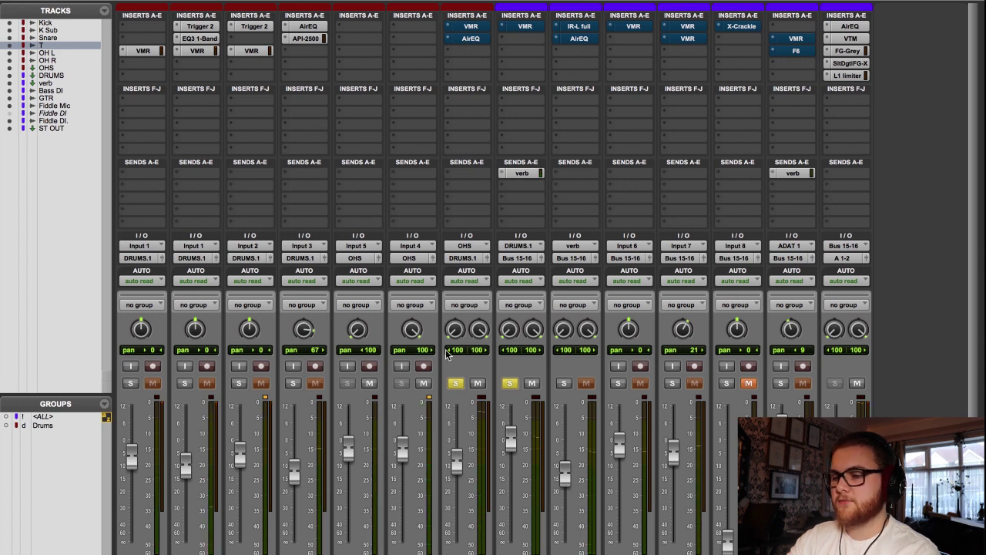
click(455, 383)
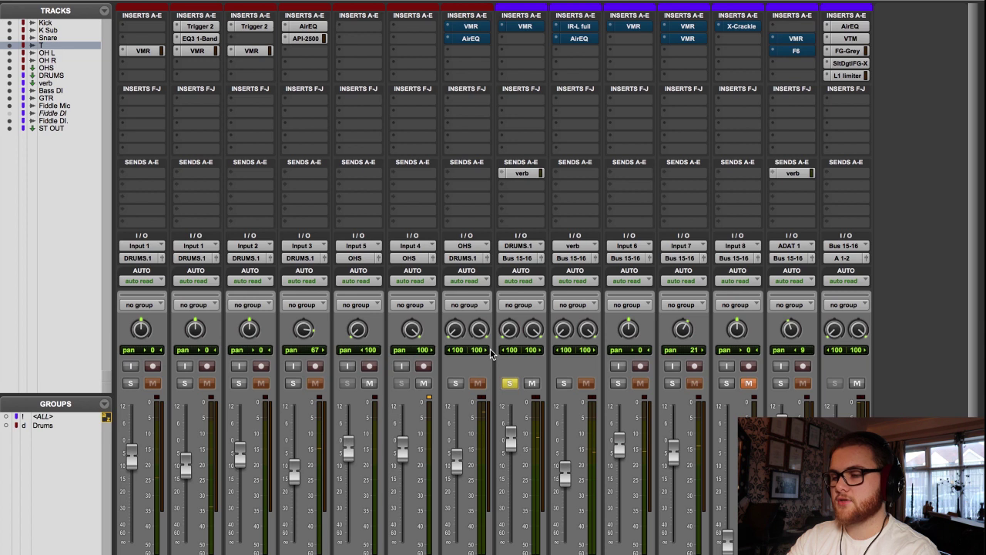
- Clear the DRUMS solo and examine the Virtual Mixbuss and The Monster modules in the DRUMS track's Virtual Mix Rack
scroll(490, 349, down, 3)
click(510, 292)
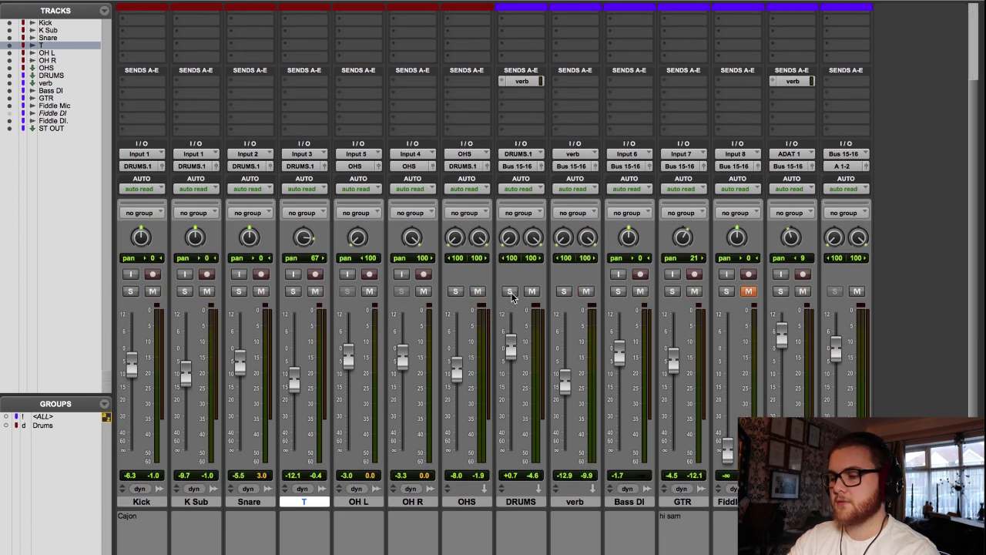
scroll(513, 297, up, 3)
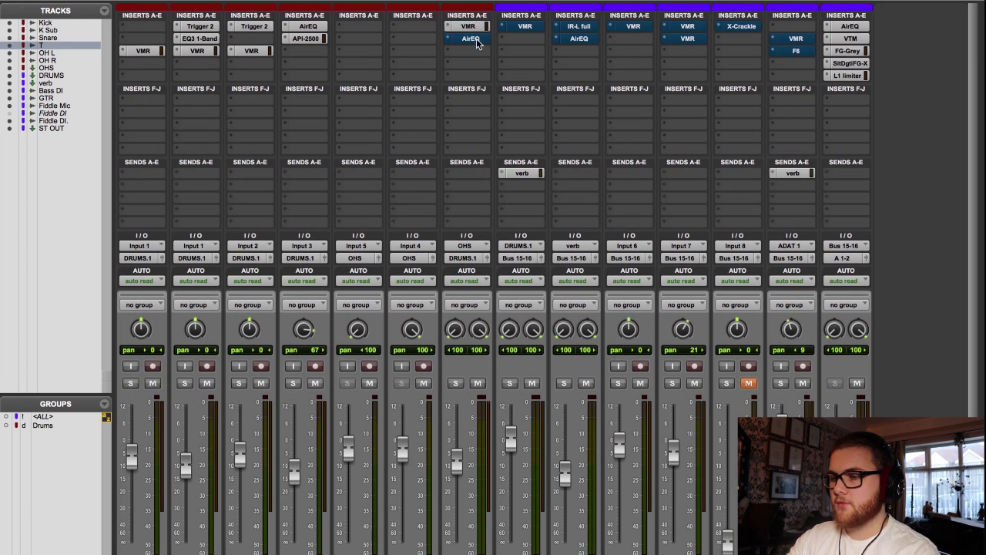
click(518, 28)
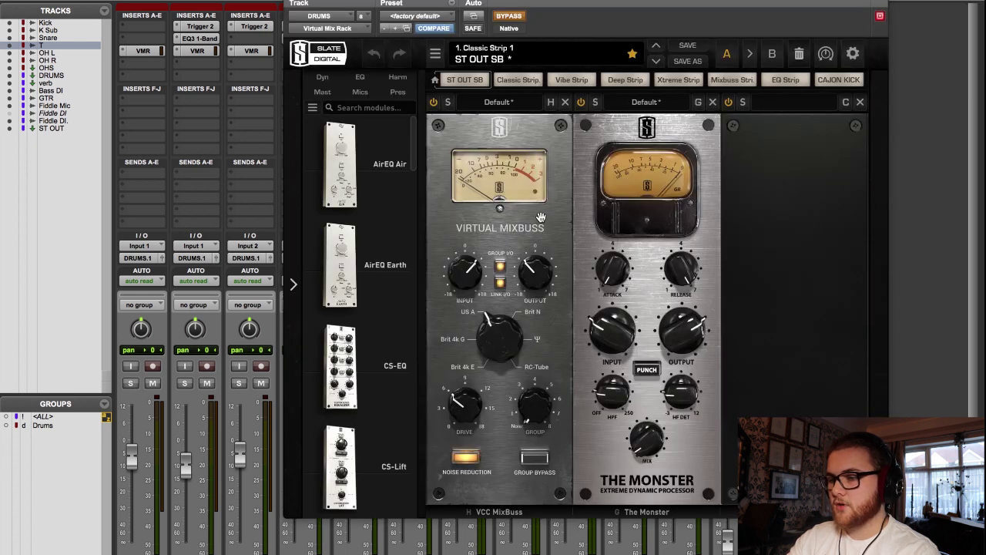
click(490, 338)
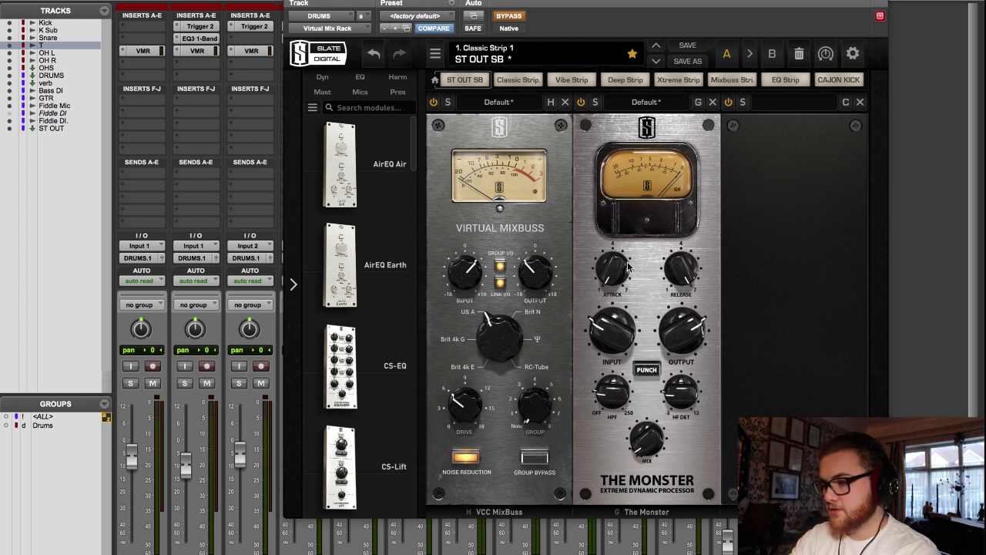
mouse_move(652, 449)
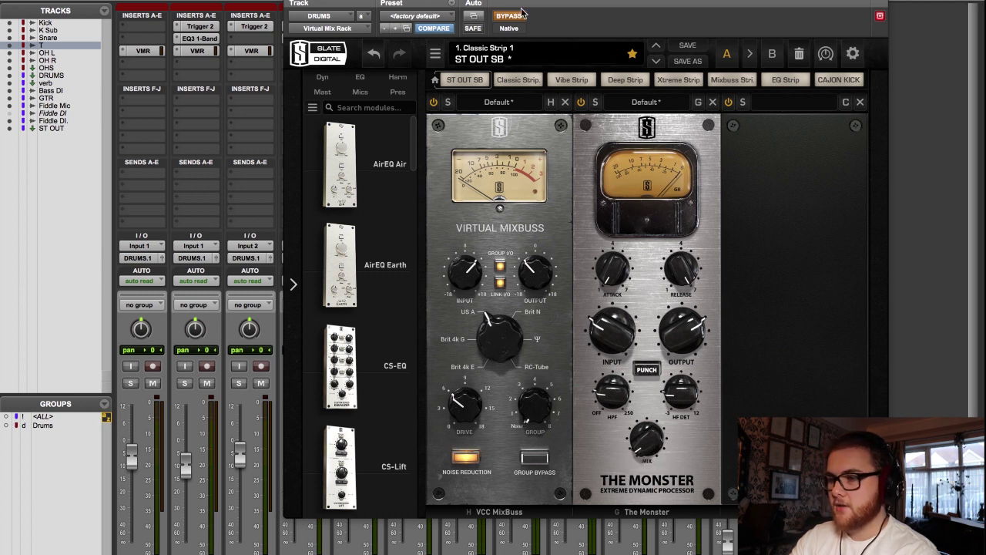
mouse_move(527, 2)
mouse_down()
mouse_move(811, 14)
mouse_move(537, 16)
mouse_up()
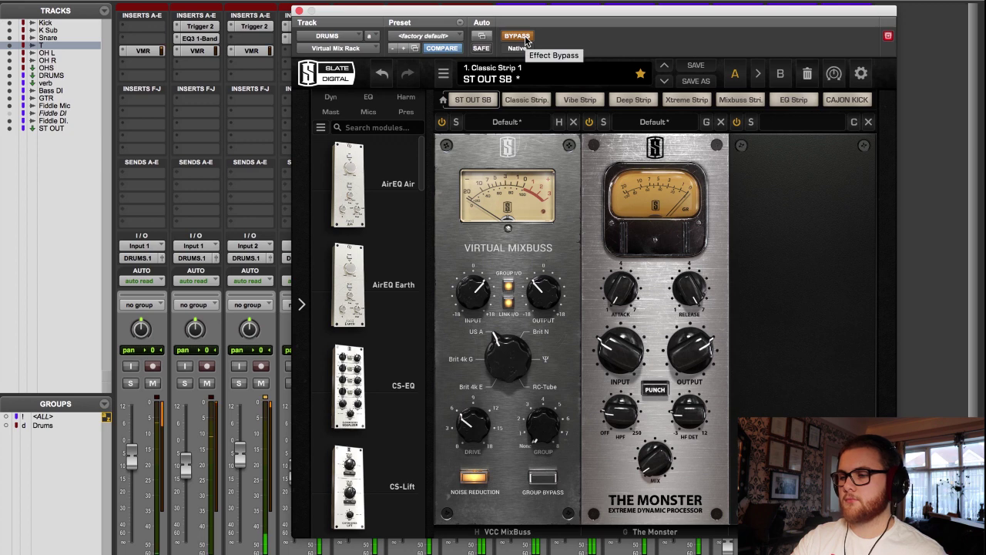
click(299, 11)
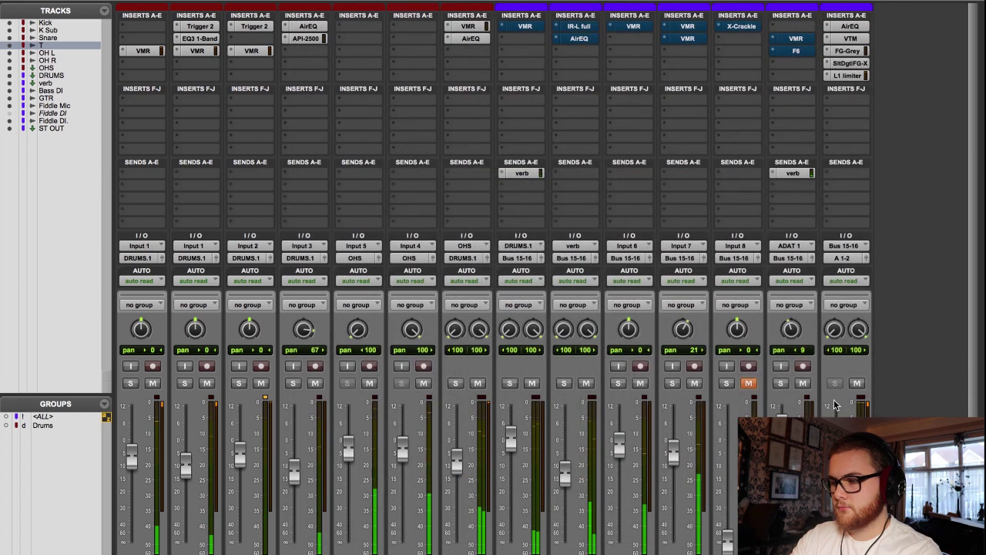
- Mute Fiddle DI. and solo OHS, DRUMS, T, Snare, K Sub and Kick to play the drums alone
scroll(509, 433, down, 3)
click(802, 290)
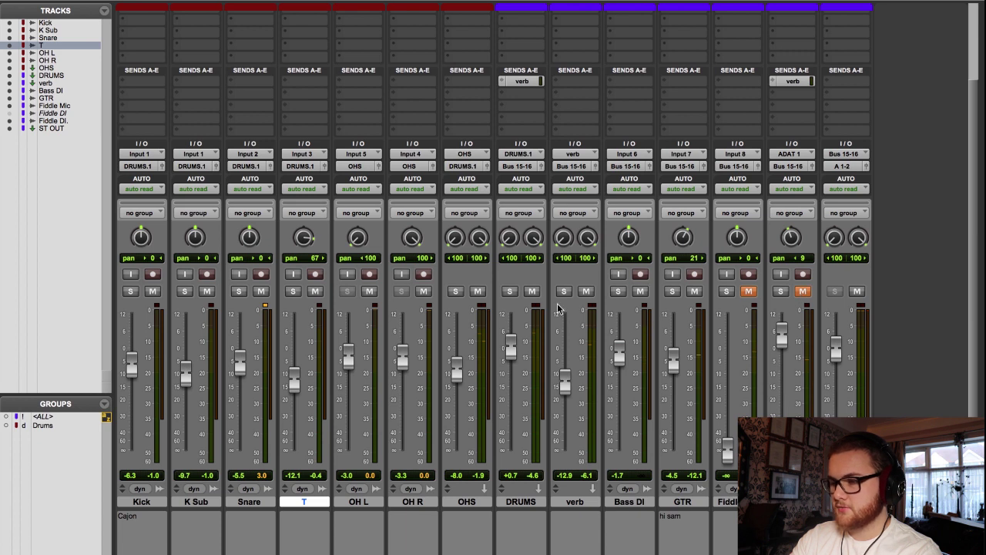
click(455, 290)
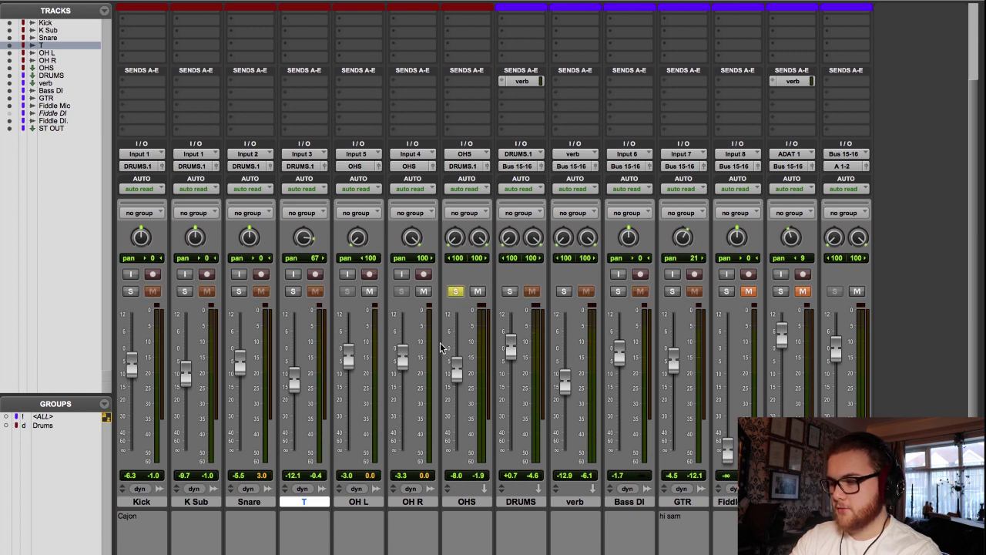
click(510, 290)
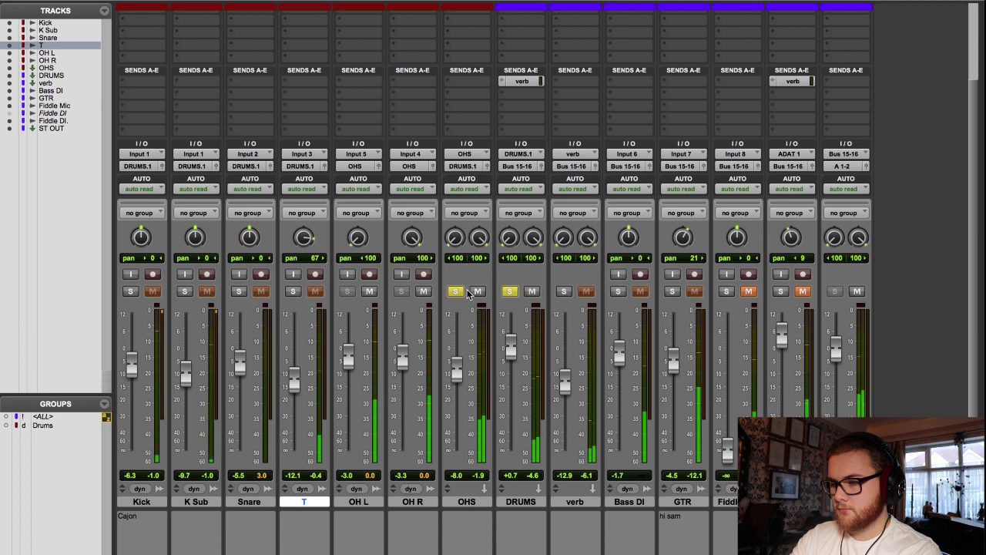
click(293, 291)
click(238, 291)
click(184, 290)
click(130, 290)
scroll(457, 297, up, 3)
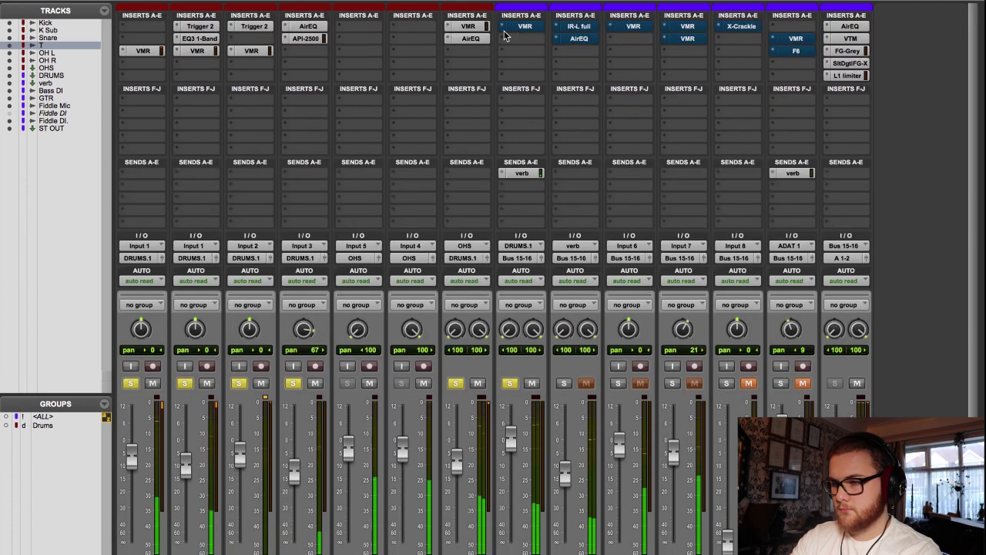
- Take the DRUMS track's Virtual Mix Rack out of bypass to hear the drum bus processing, and clear all solos
click(525, 26)
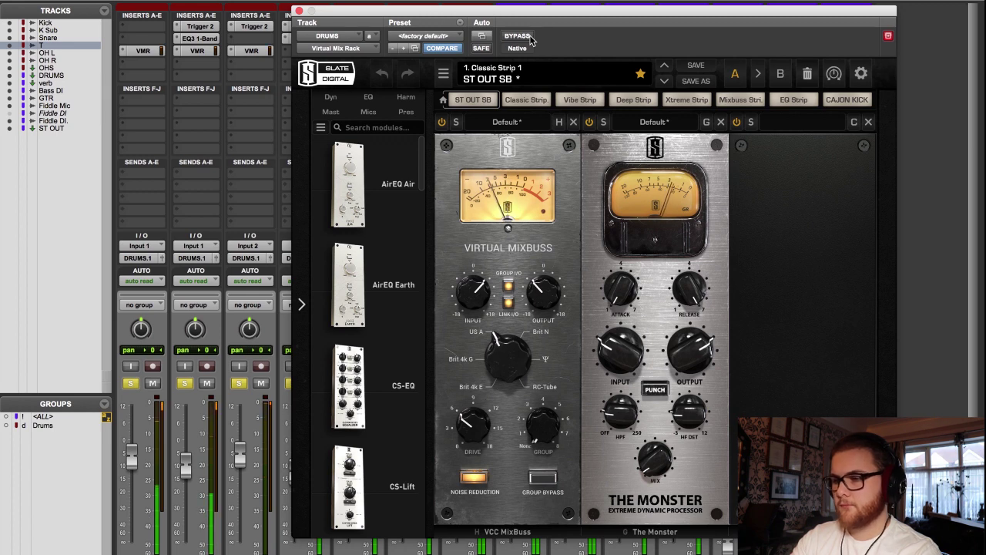
click(299, 11)
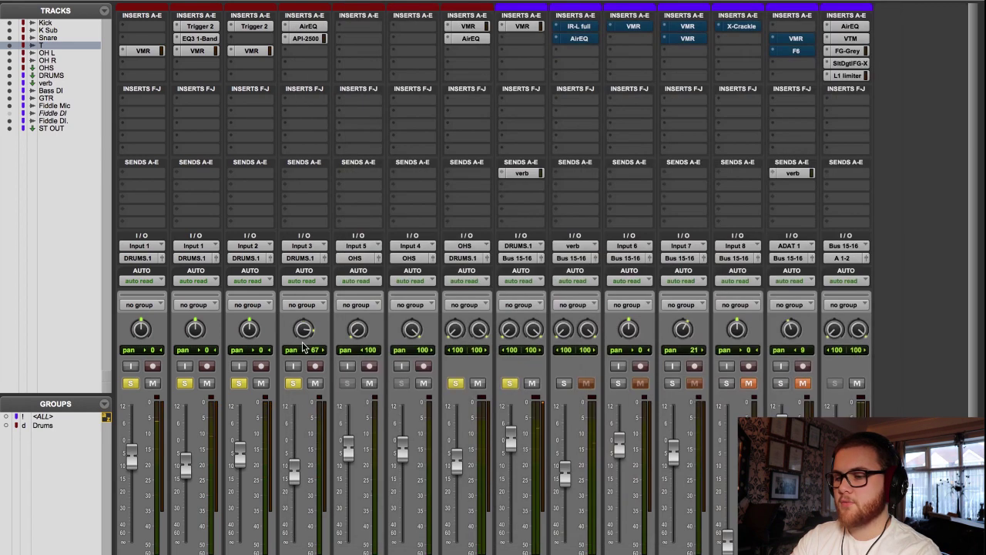
alt+click(293, 384)
- Select the Bass DI track, switch all tracks in the Edit window to the volume view and examine their automation
scroll(605, 431, down, 5)
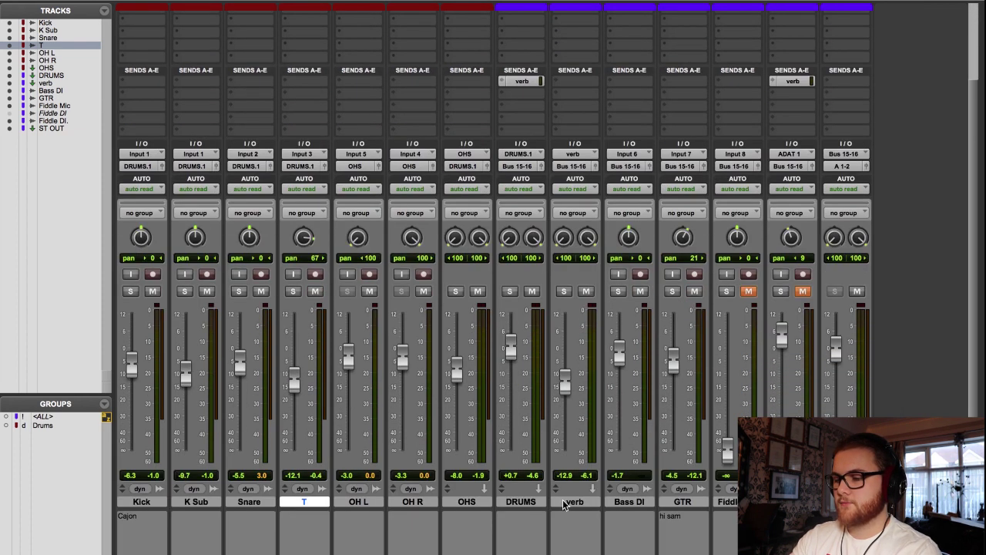
click(625, 502)
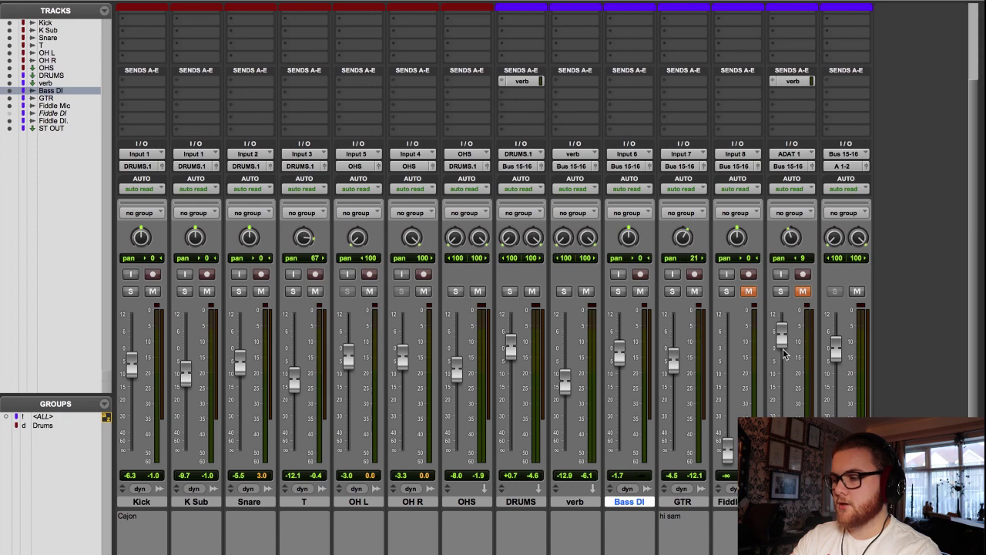
key(super+equal)
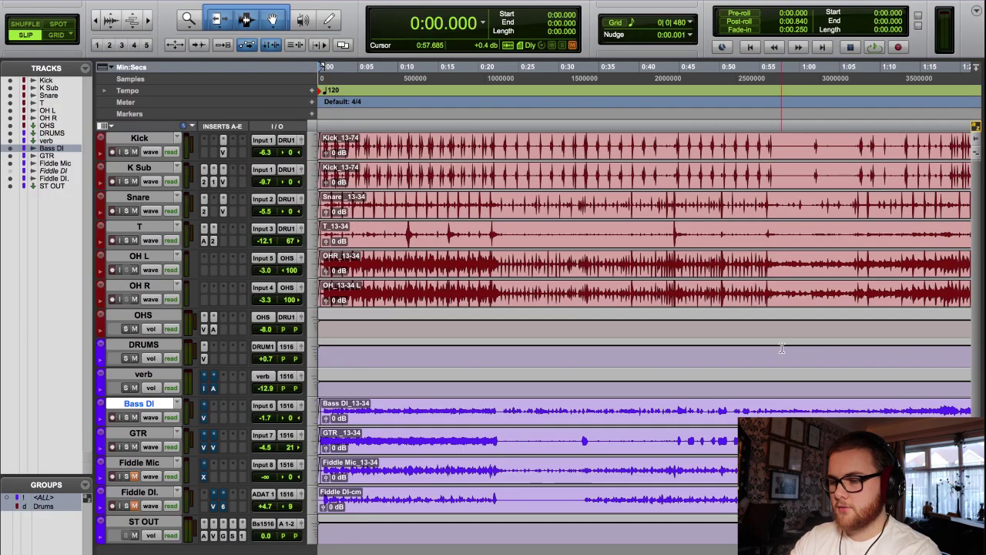
scroll(245, 408, down, 2)
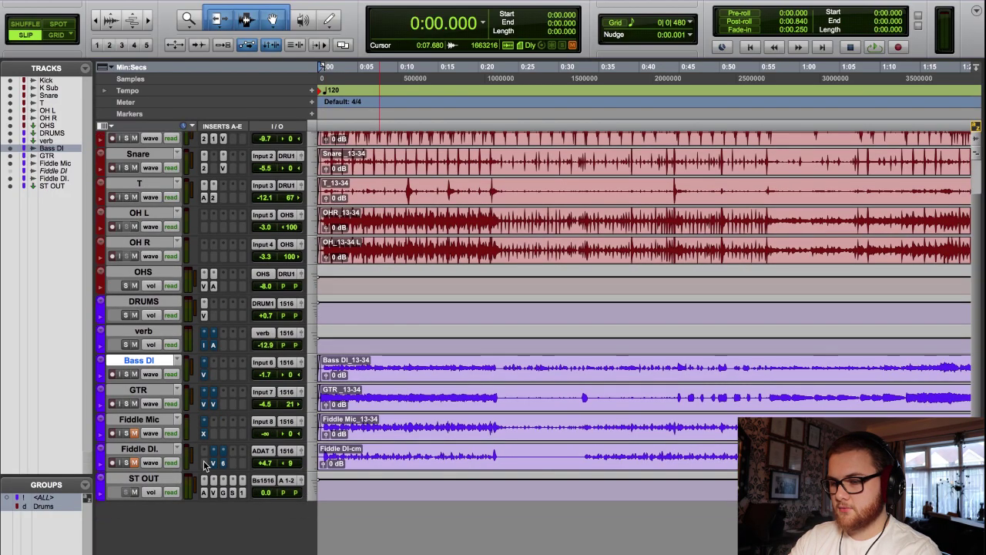
click(153, 463)
click(165, 475)
scroll(486, 455, right, 3)
scroll(486, 455, left, 3)
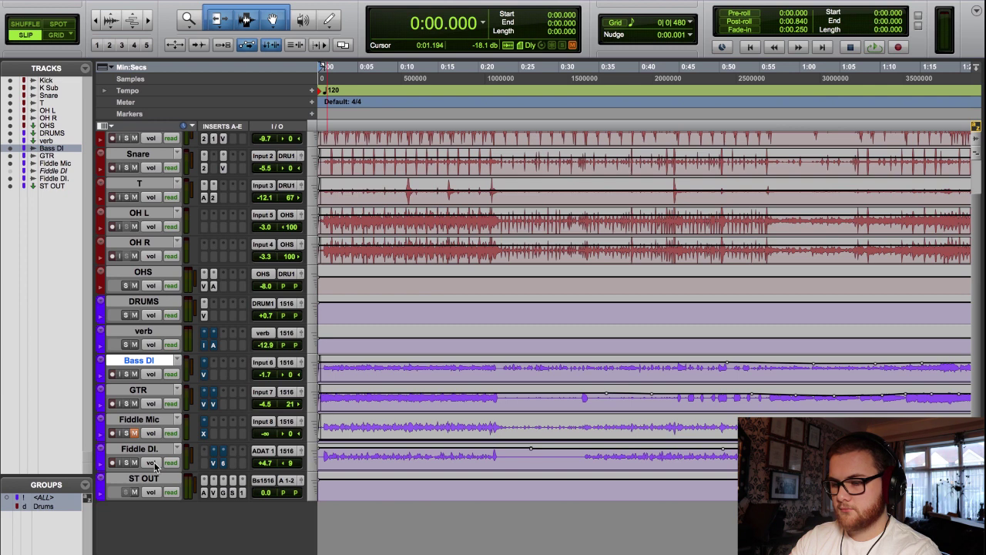
- Return the tracks to the waveform view and switch back to the Mix window
click(150, 462)
alt+click(177, 452)
key(super+equal)
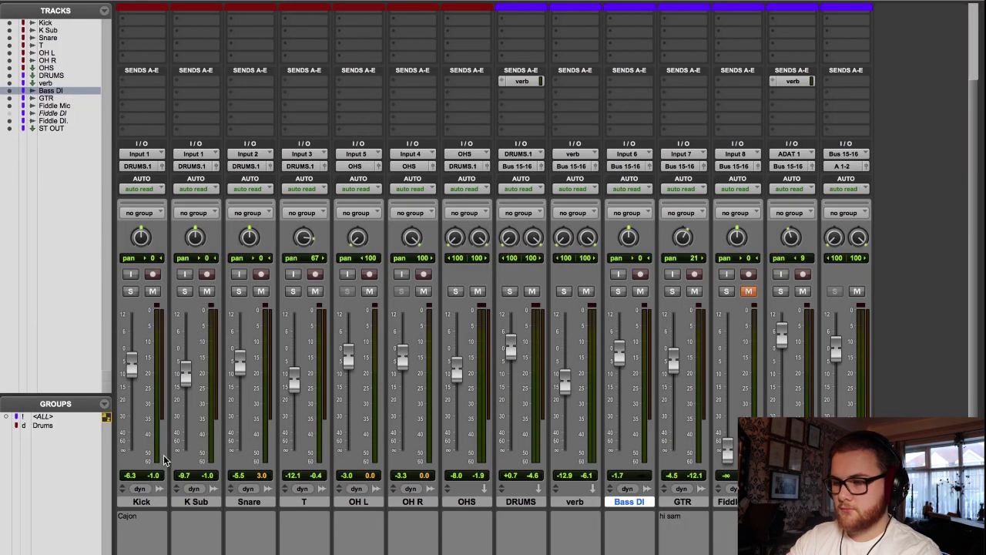
- Solo the Bass DI track and play it with its Virtual Mix Rack insert bypassed
click(618, 292)
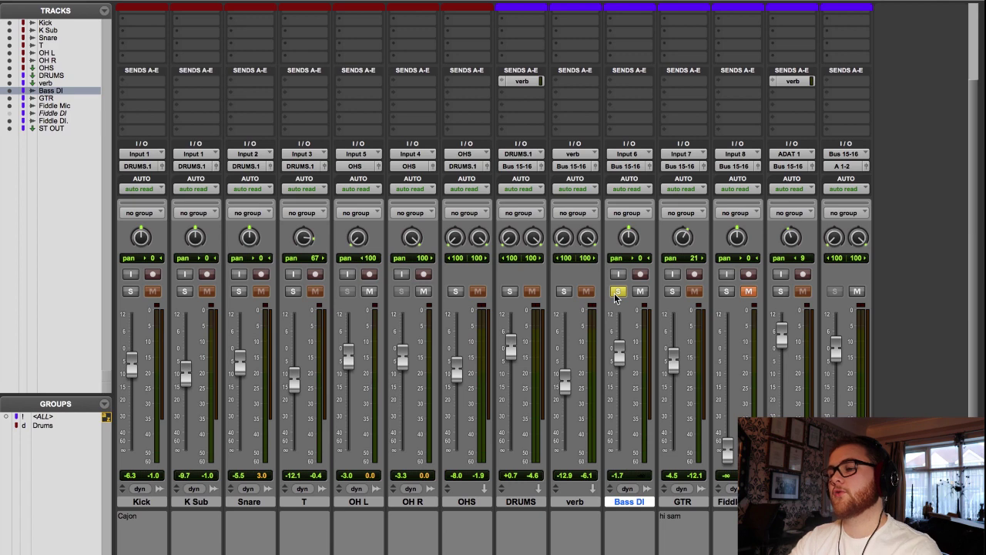
scroll(617, 299, up, 3)
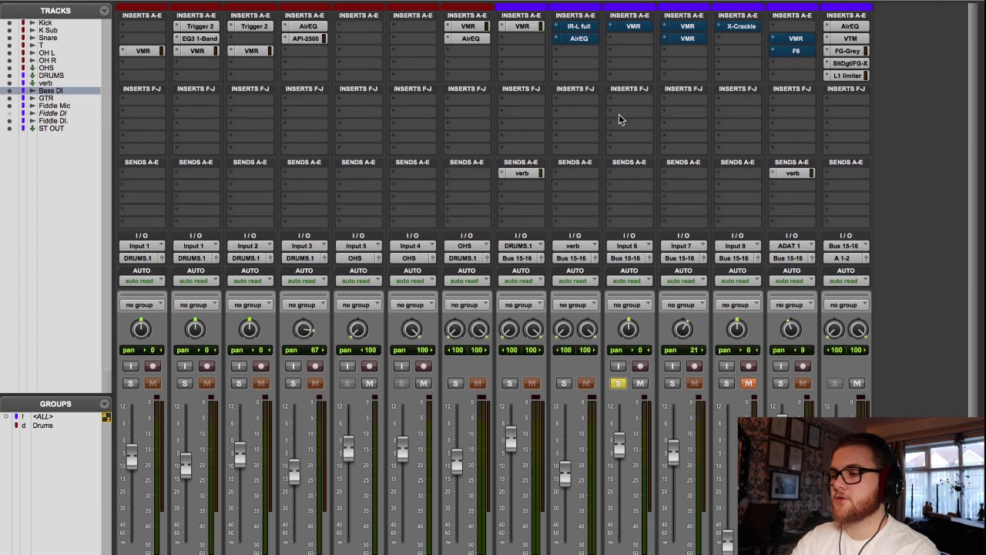
scroll(622, 126, down, 3)
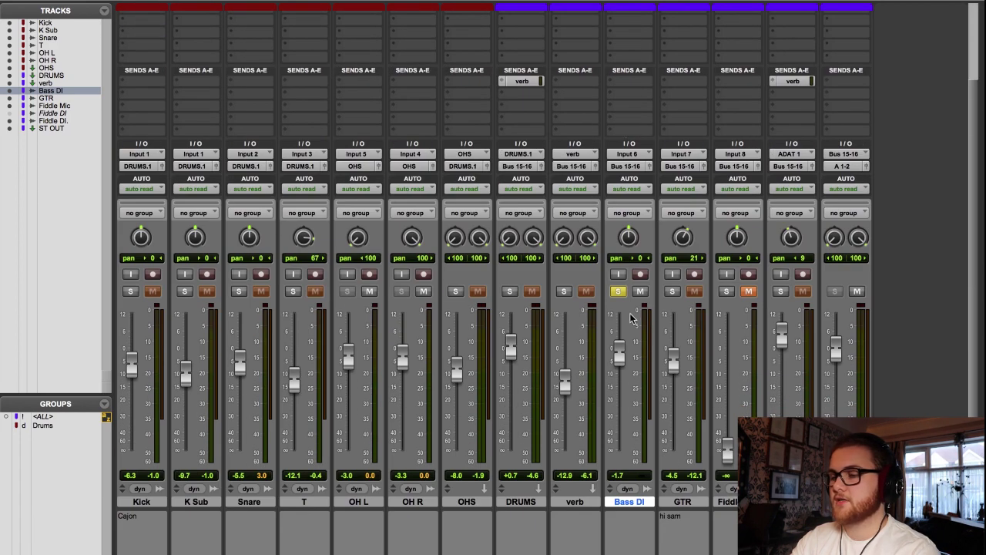
scroll(631, 322, up, 3)
scroll(630, 342, down, 3)
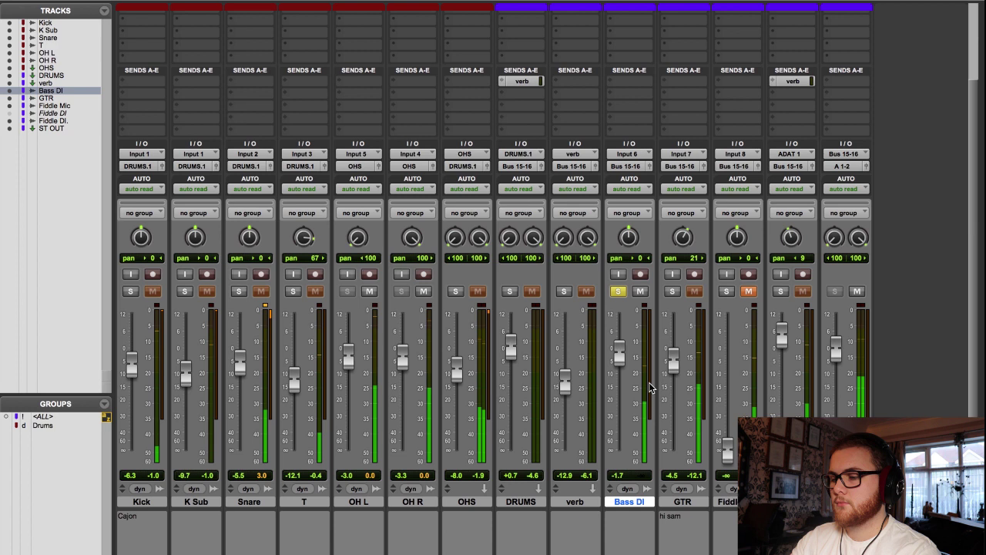
scroll(643, 81, up, 3)
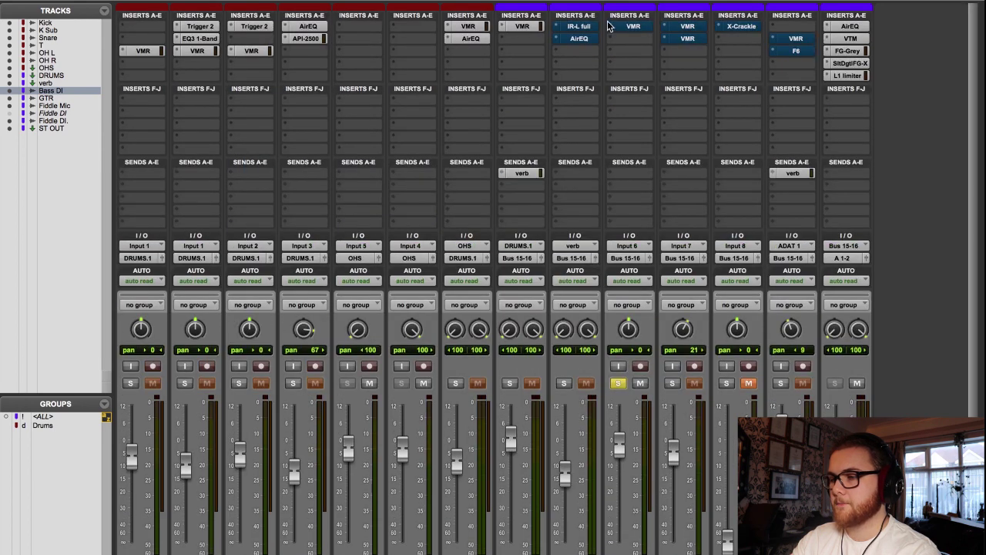
- Open Bass DI's Virtual Mix Rack and examine the Hollywood saturation and the FG-N EQ's frequency and gain settings
click(625, 31)
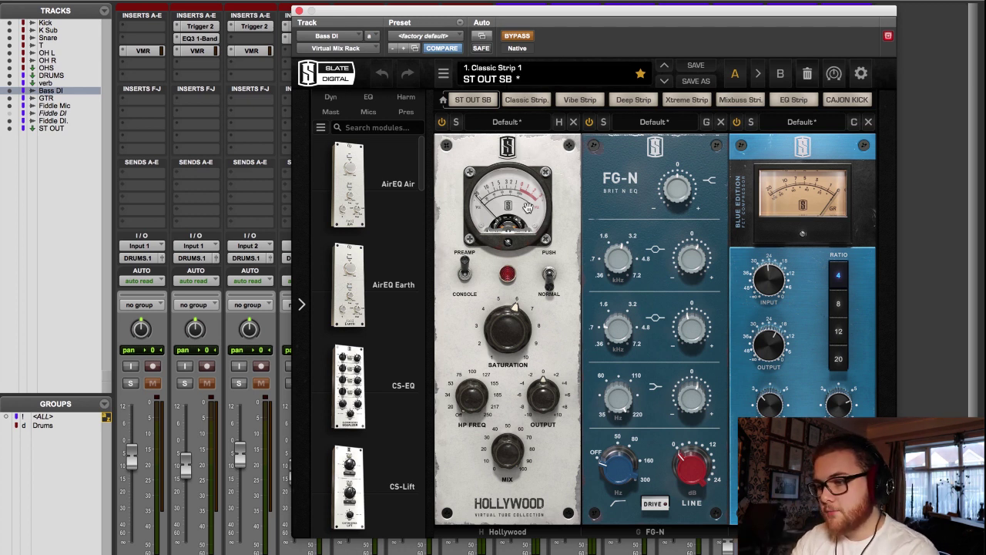
mouse_move(514, 351)
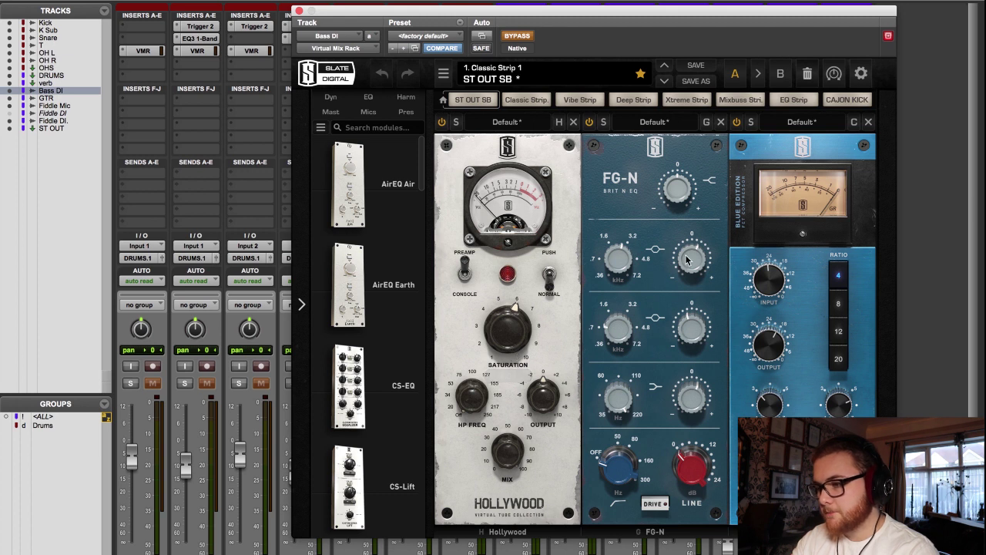
mouse_move(630, 262)
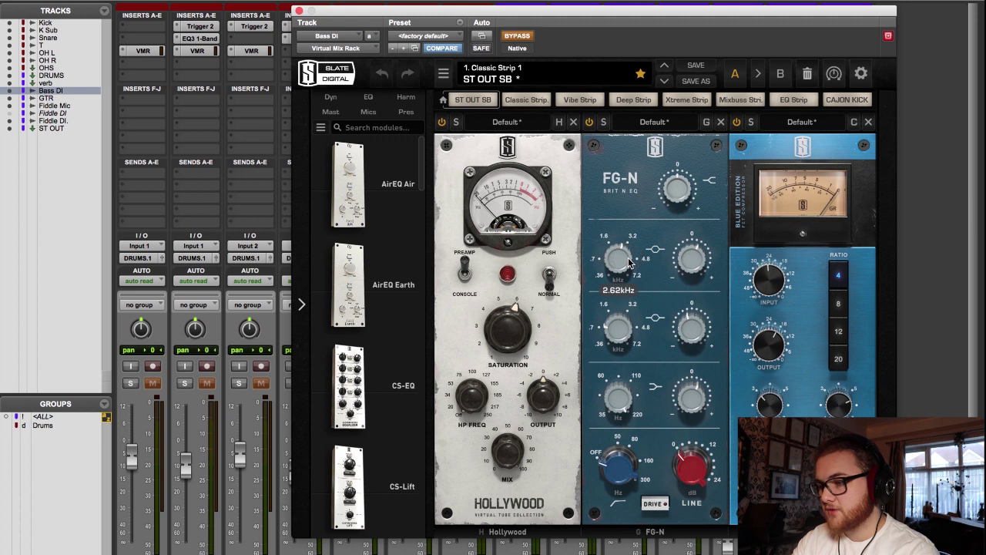
mouse_move(693, 342)
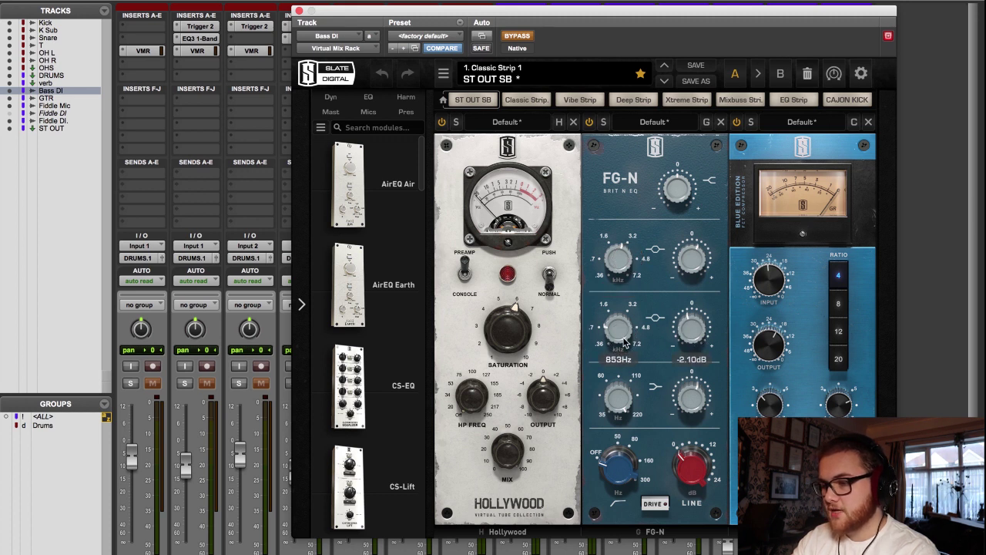
mouse_move(688, 393)
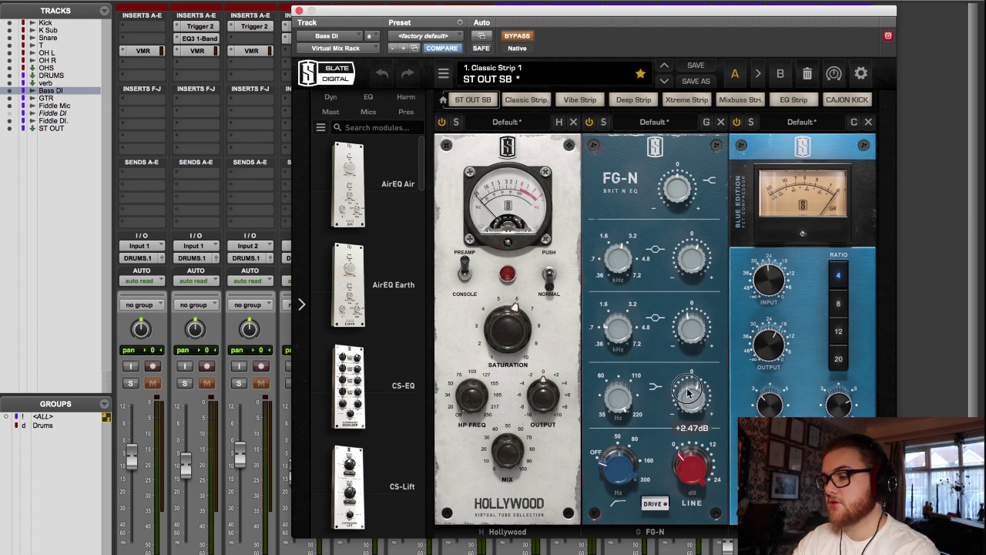
mouse_move(625, 393)
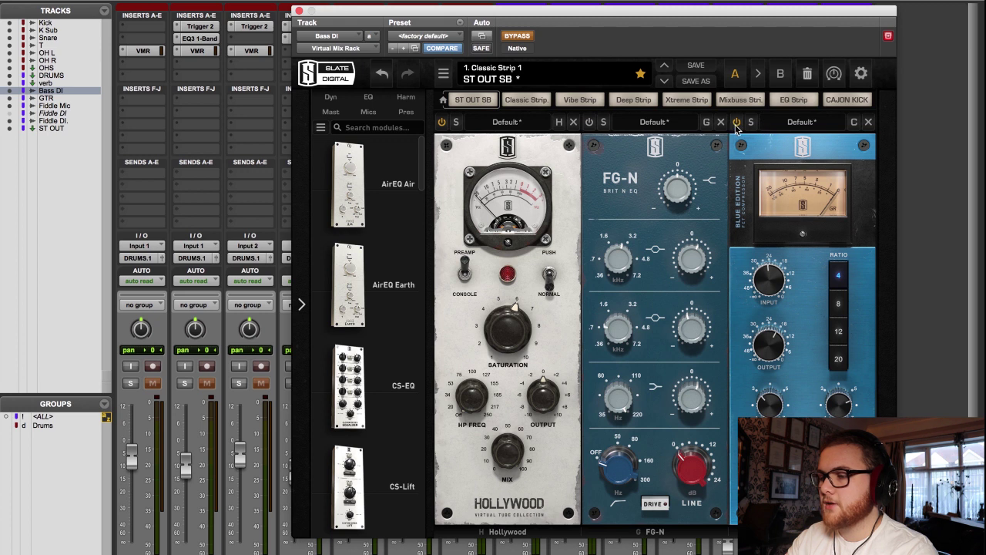
- Take Bass DI's Virtual Mix Rack out of bypass and bring in Hollywood, FG-N and the blue FET compressor one at a time for comparison
click(528, 37)
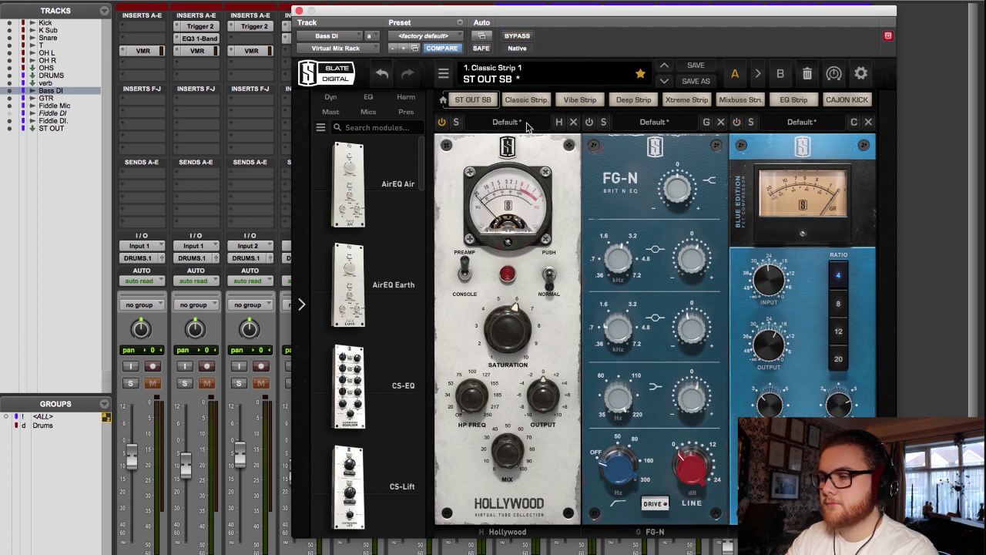
click(442, 123)
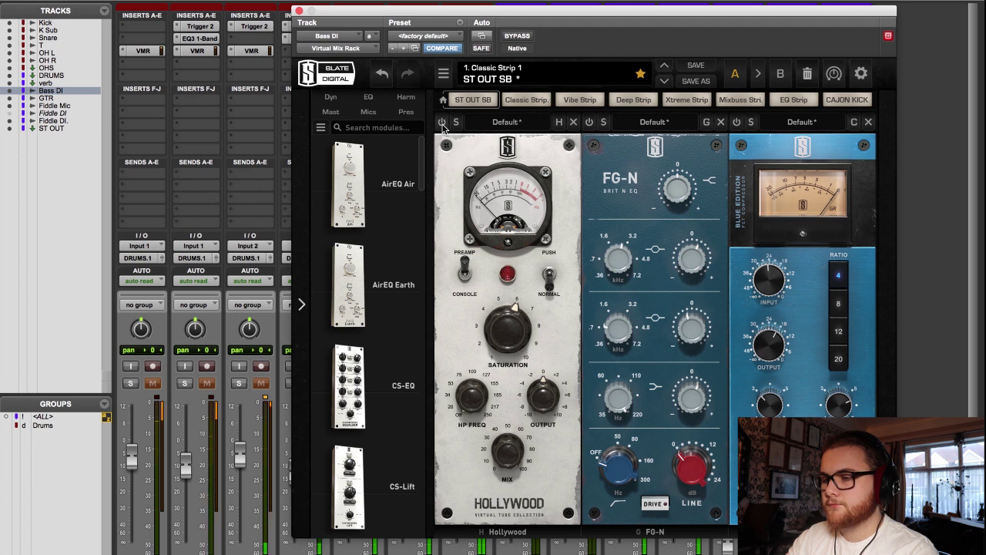
click(442, 123)
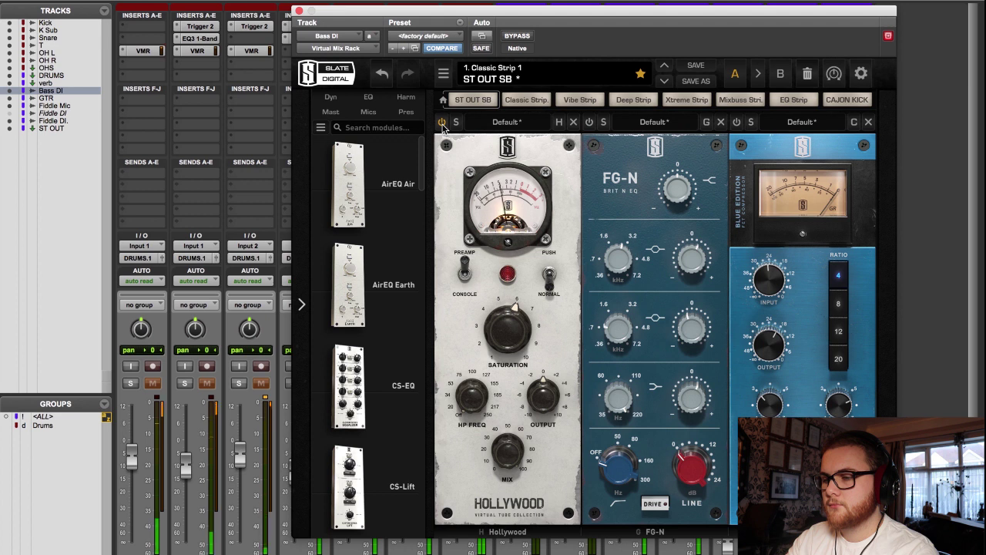
click(590, 123)
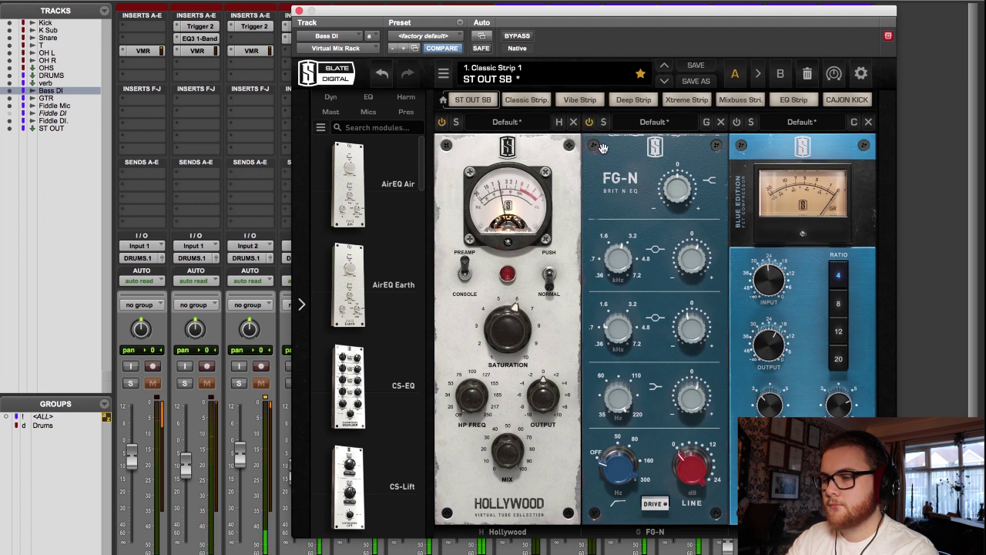
click(737, 123)
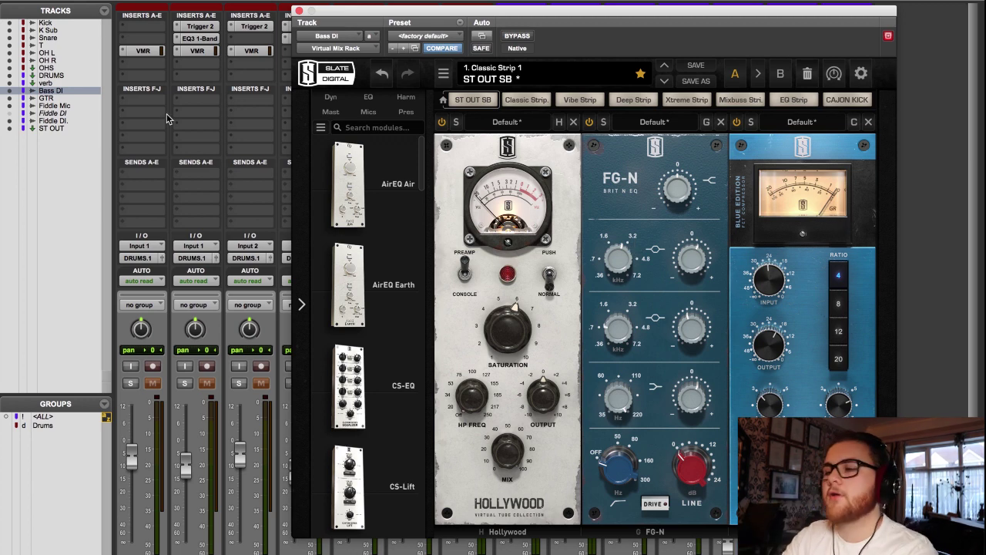
- Close Bass DI's plug-in, enable the Drums group, and solo its tracks and the DRUMS bus together with Bass DI
click(299, 11)
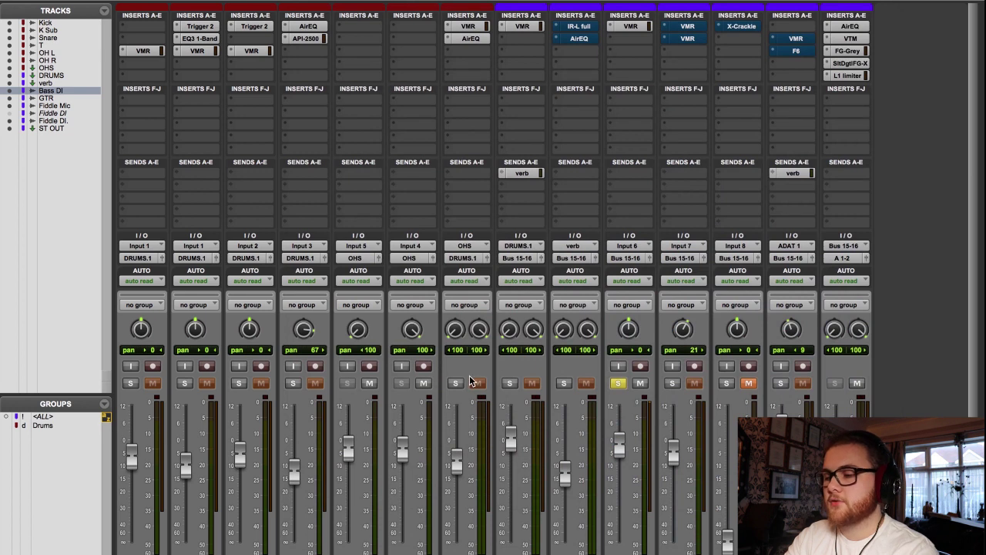
scroll(455, 371, down, 3)
key(d)
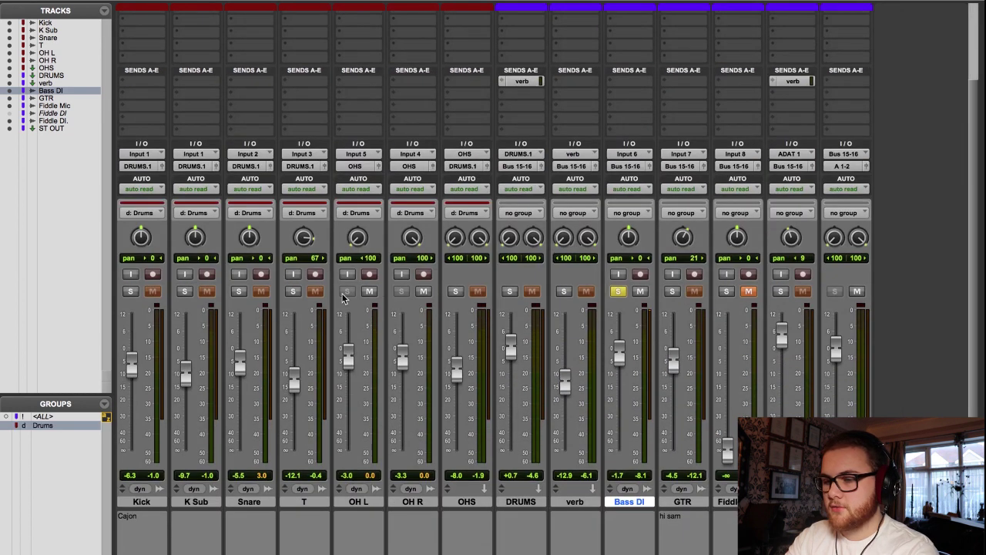
click(293, 292)
click(510, 291)
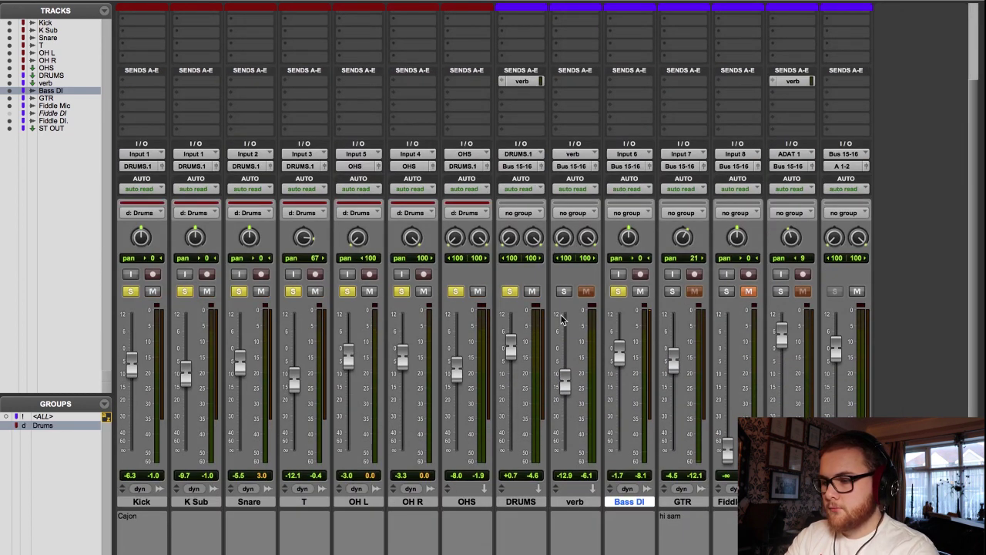
- Play the soloed drums and bass from about 0:43 on the timeline and return to the Mix window
key(super+equal)
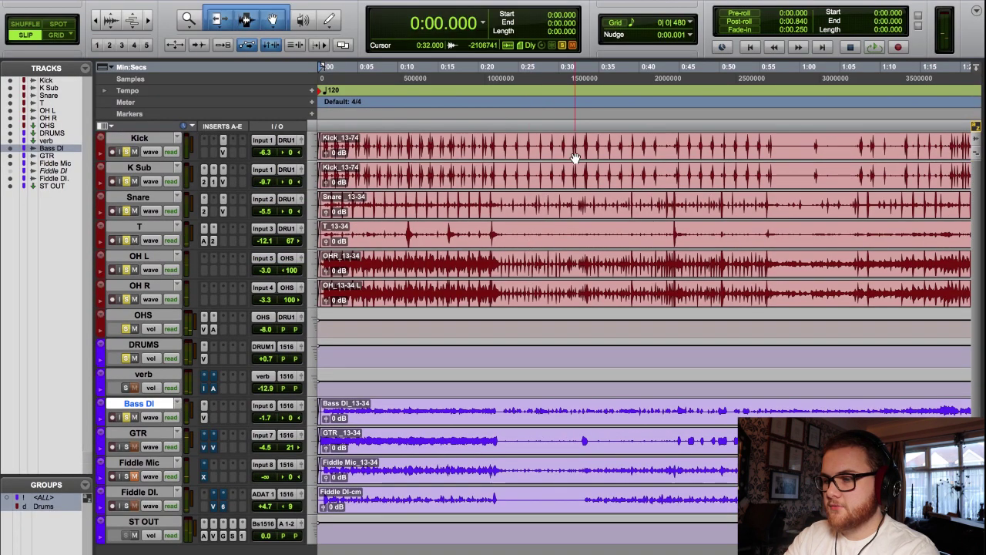
click(666, 214)
key(space)
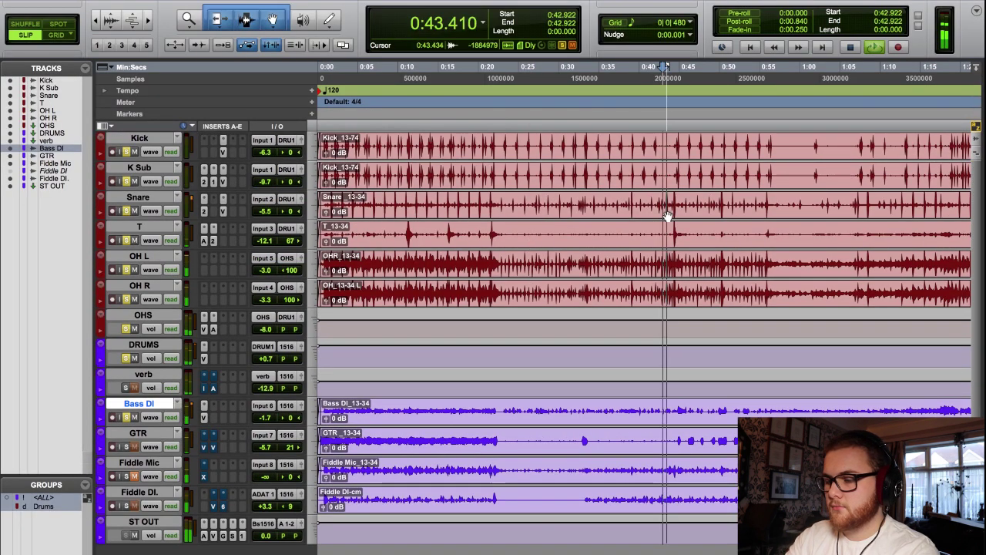
key(super+equal)
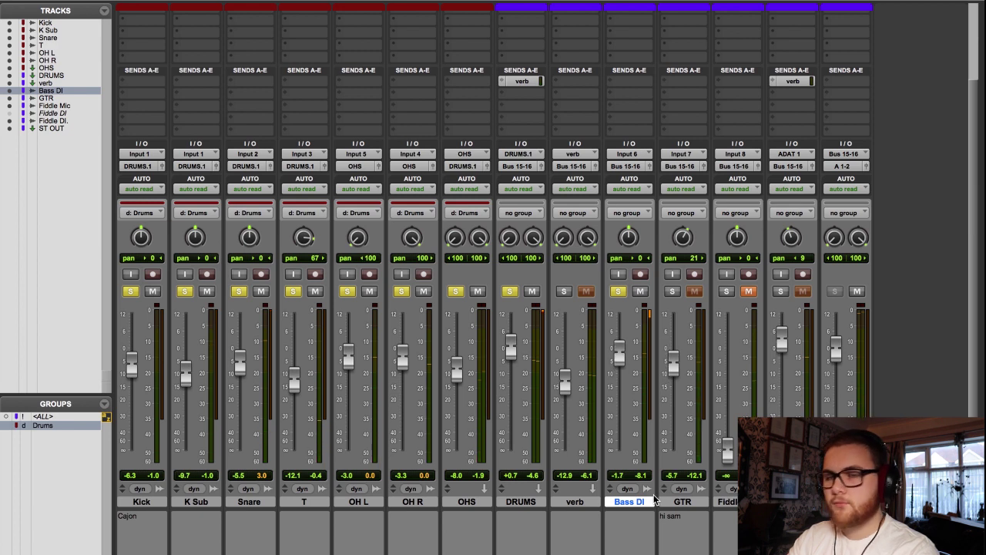
- Clear the solos on all tracks, select the GTR track and solo it on its own
click(143, 501)
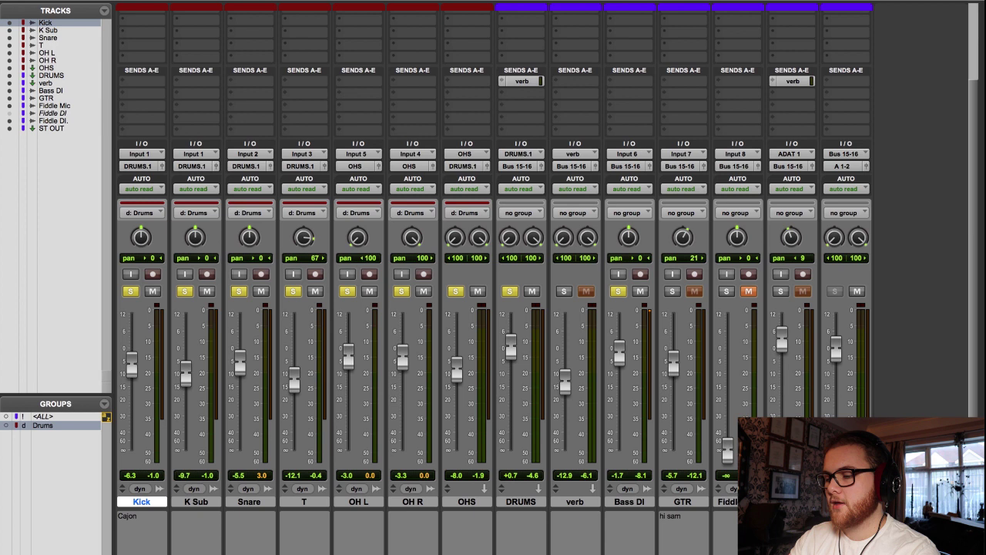
click(620, 502)
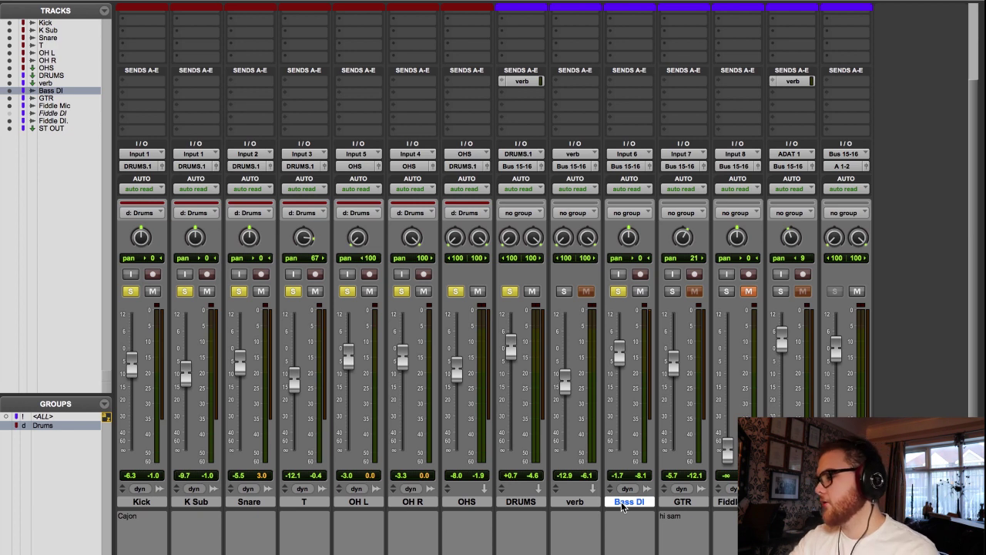
click(681, 502)
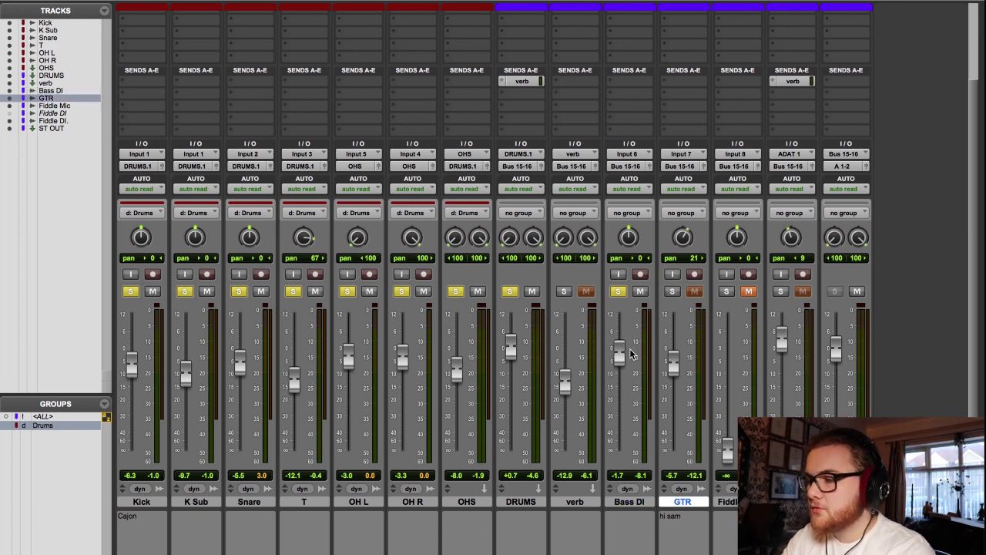
alt+click(620, 292)
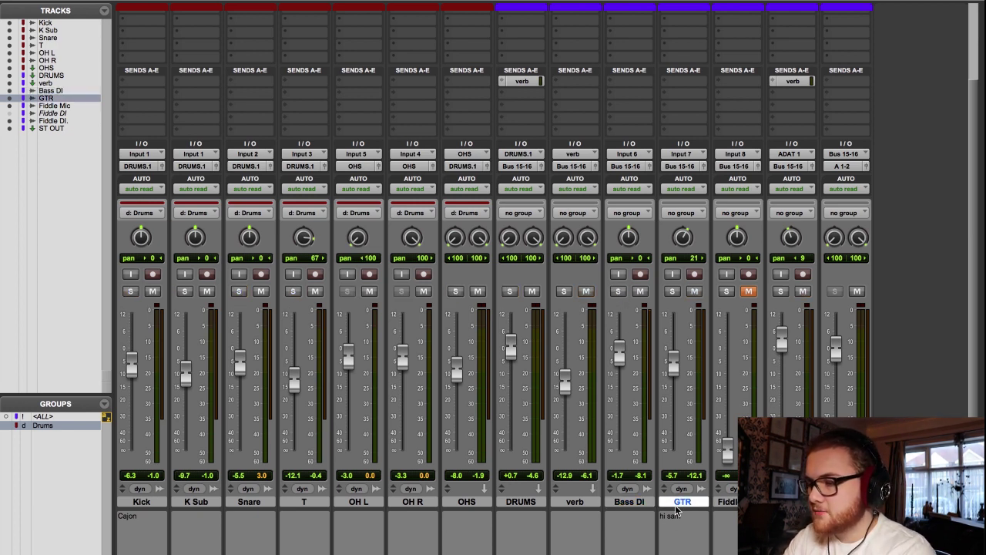
click(692, 527)
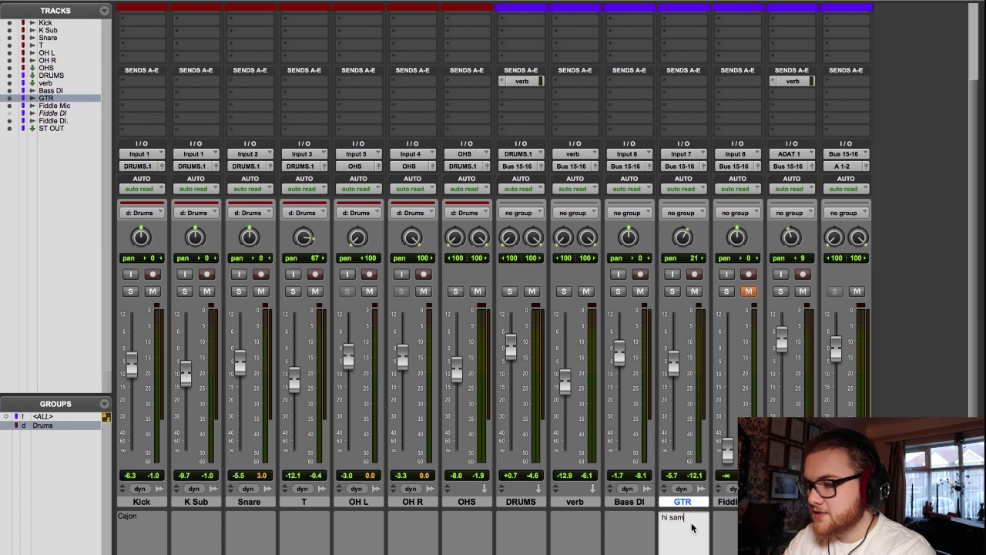
click(726, 503)
click(704, 502)
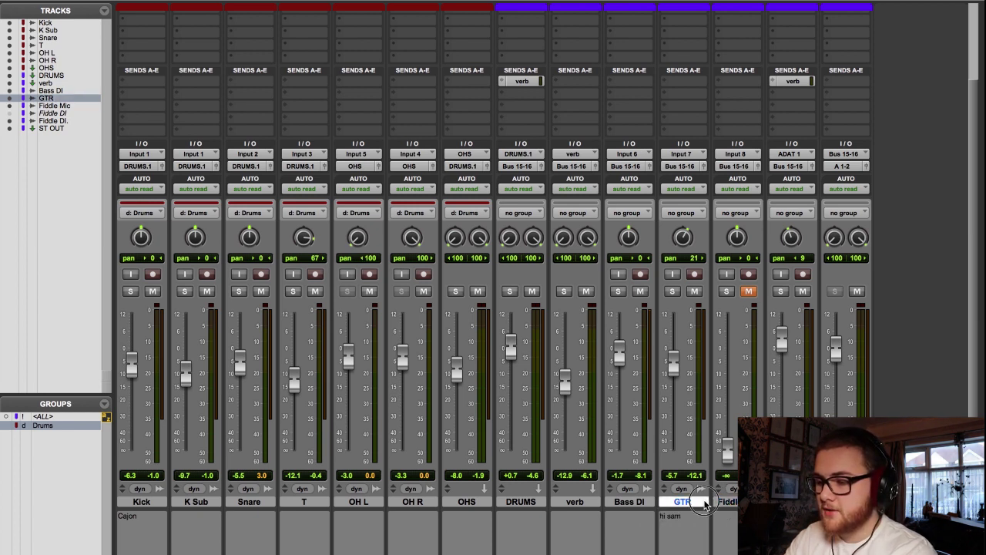
click(671, 291)
- Play the soloed GTR track from the session start with both of its Virtual Mix Rack inserts bypassed
scroll(693, 89, up, 5)
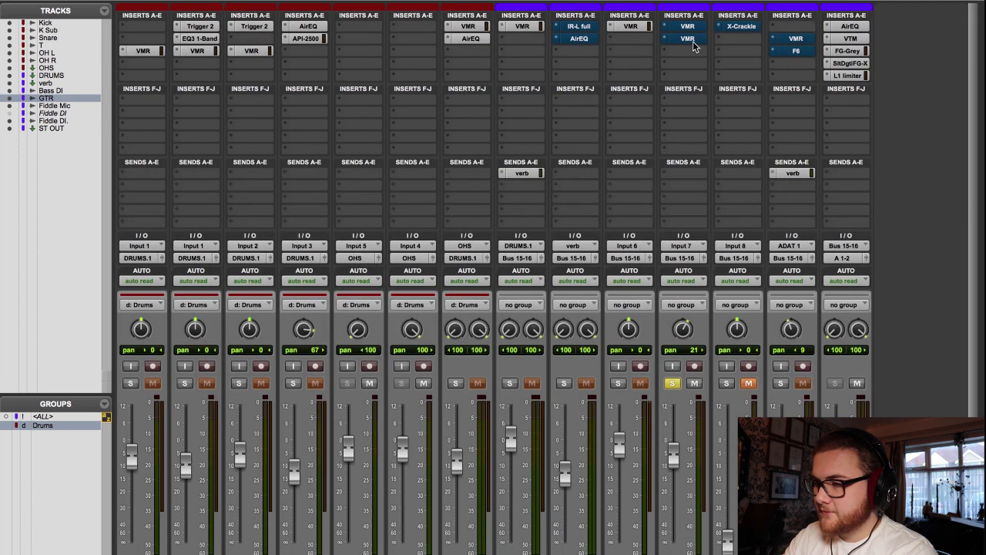
scroll(693, 47, down, 5)
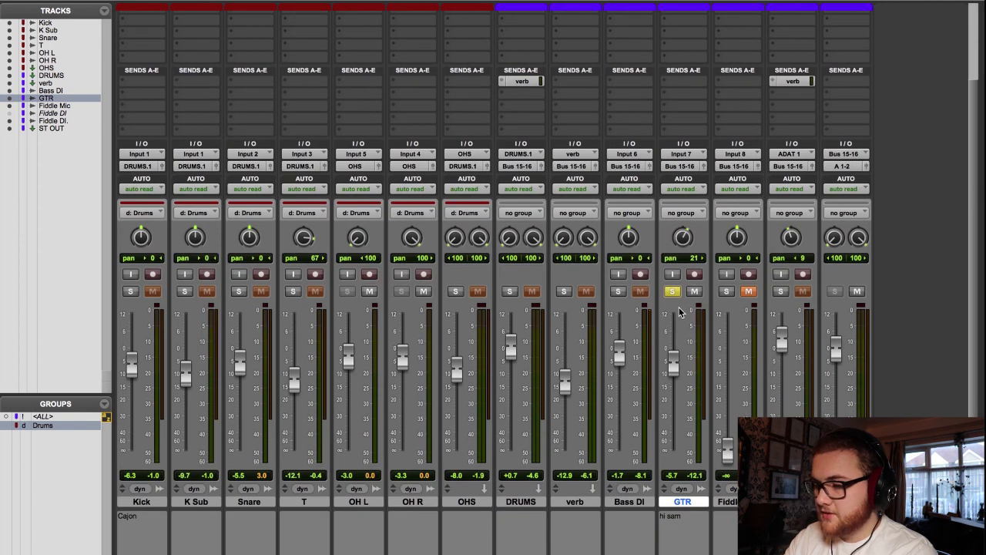
key(super+equal)
key(Return)
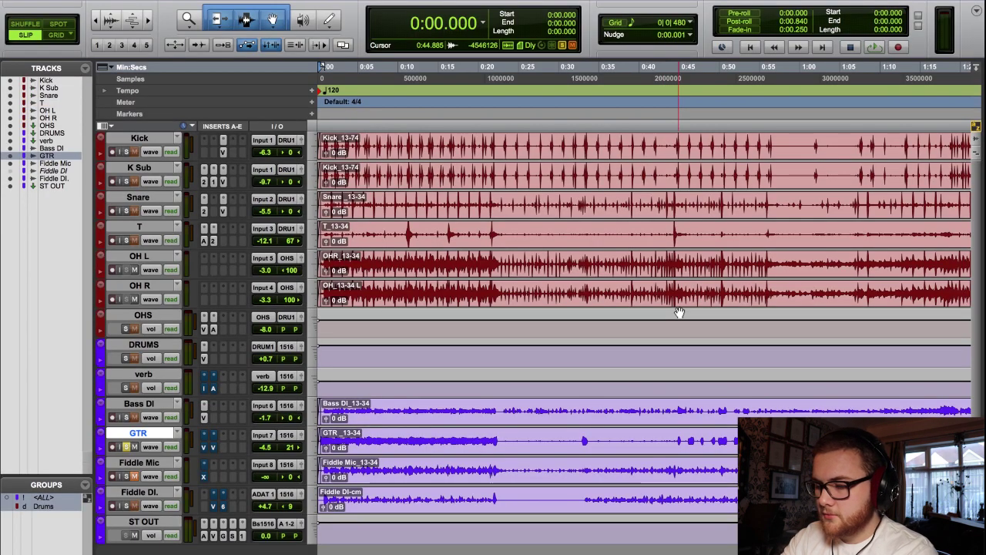
key(super+equal)
key(space)
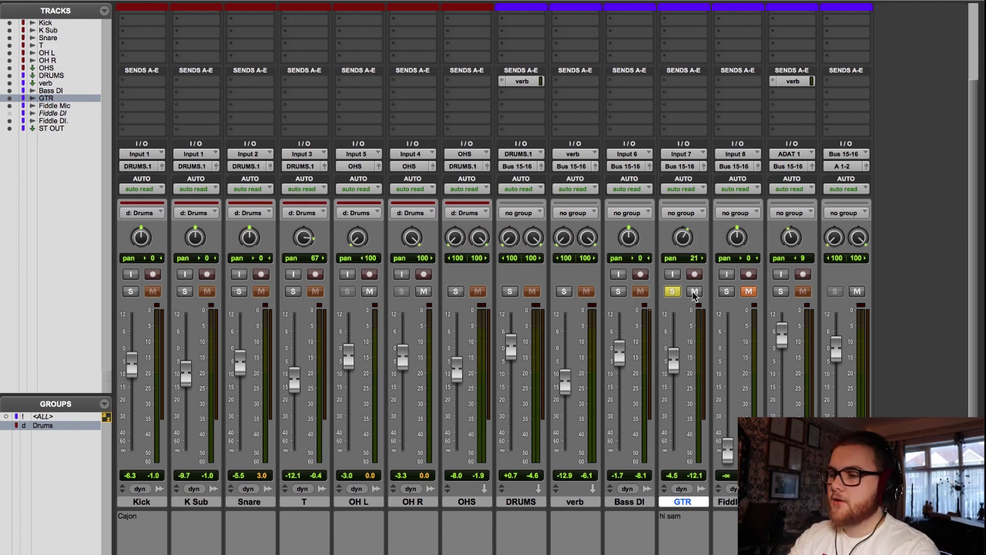
- Open GTR's first Virtual Mix Rack and examine the FG-S EQ's high, high-mid and low-mid band settings
scroll(693, 200, up, 3)
click(688, 26)
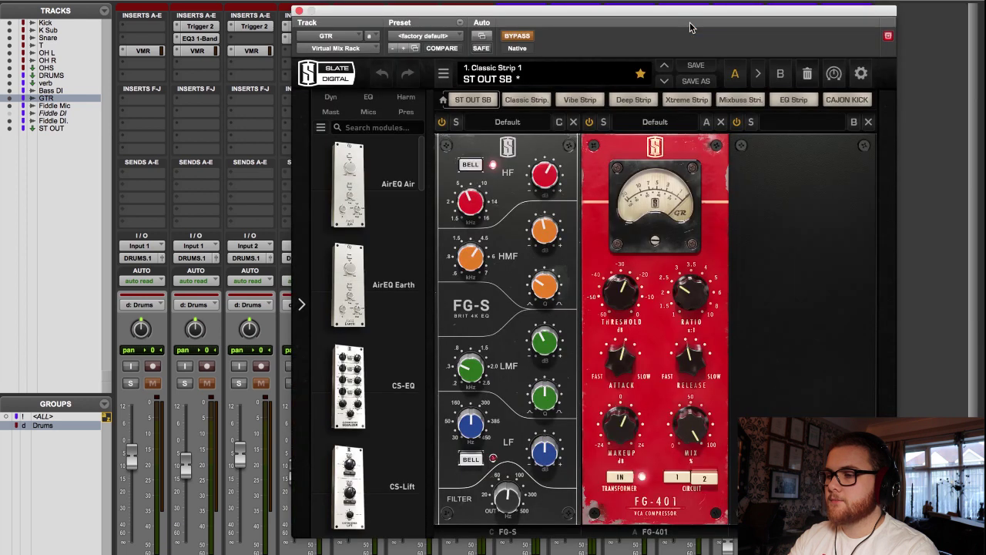
drag(632, 17, 532, 17)
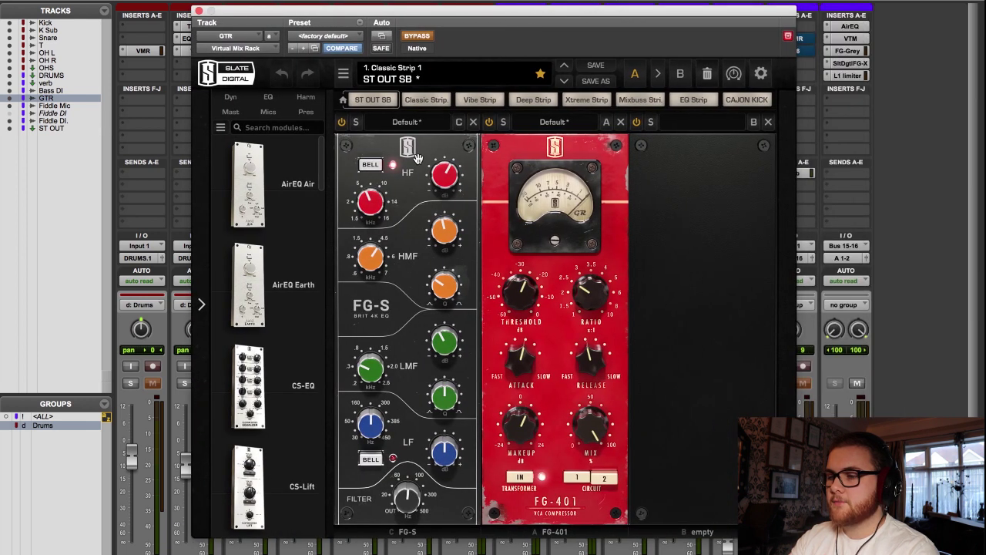
mouse_move(445, 182)
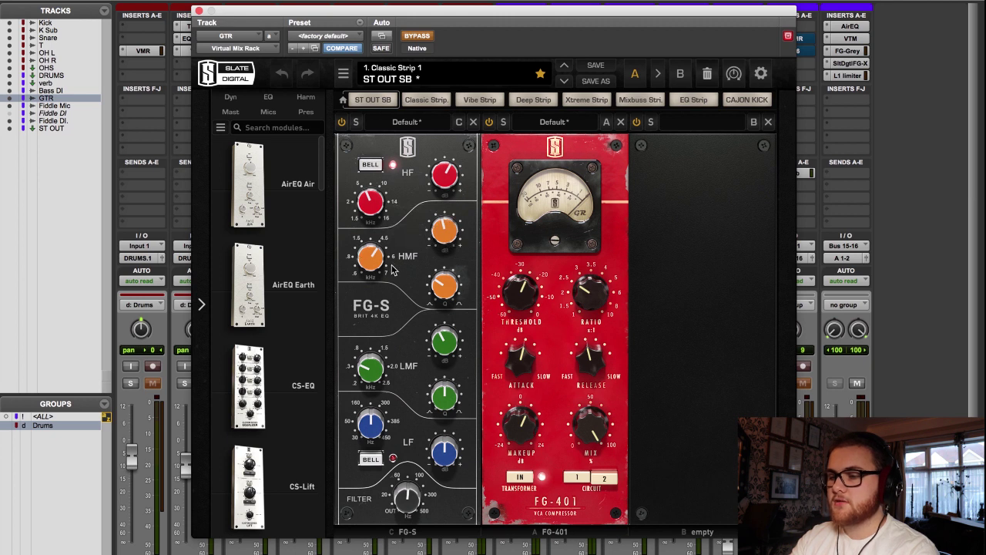
mouse_move(383, 260)
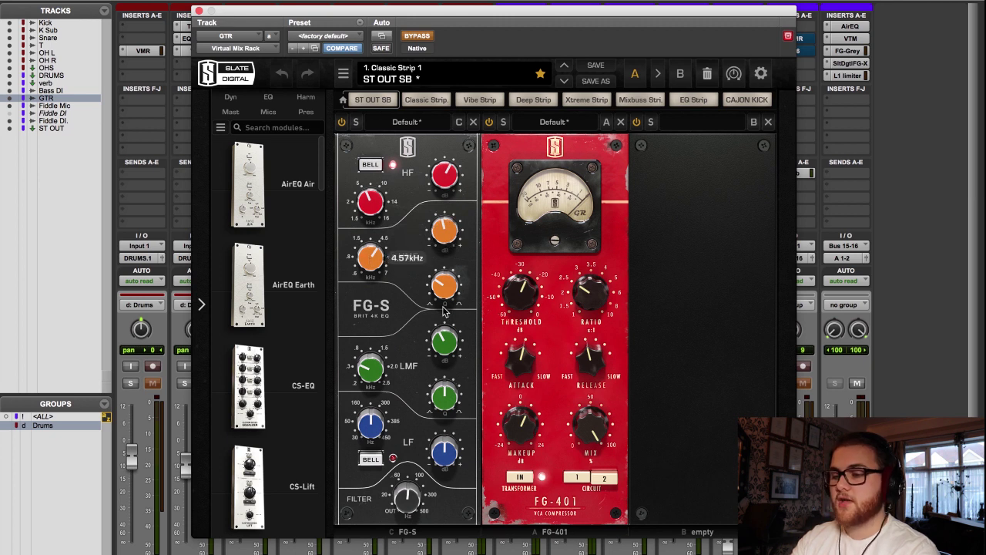
mouse_move(448, 337)
mouse_move(370, 368)
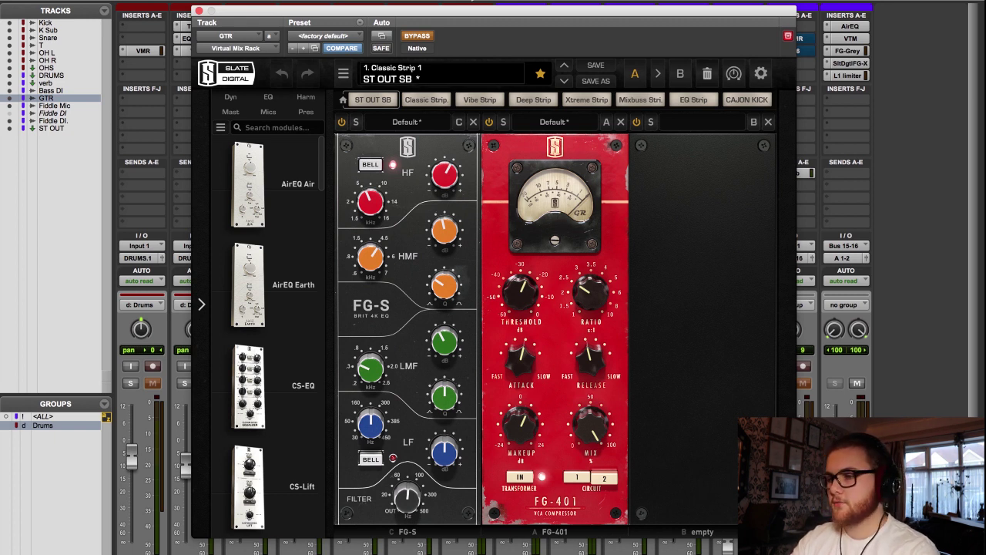
- Take GTR's first Virtual Mix Rack out of bypass, compare it with FG-S alone and with the FG-401 compressor added, and close it
click(420, 37)
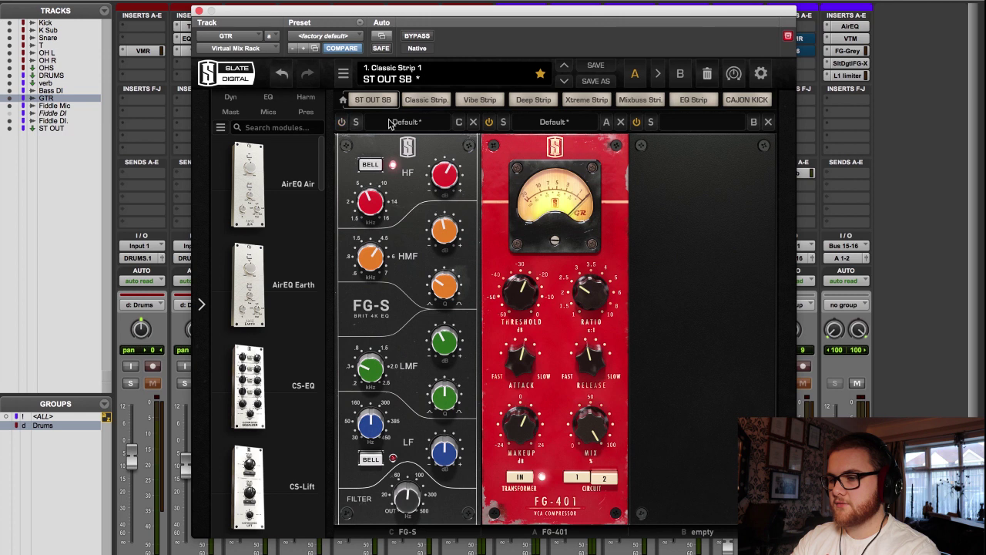
click(490, 122)
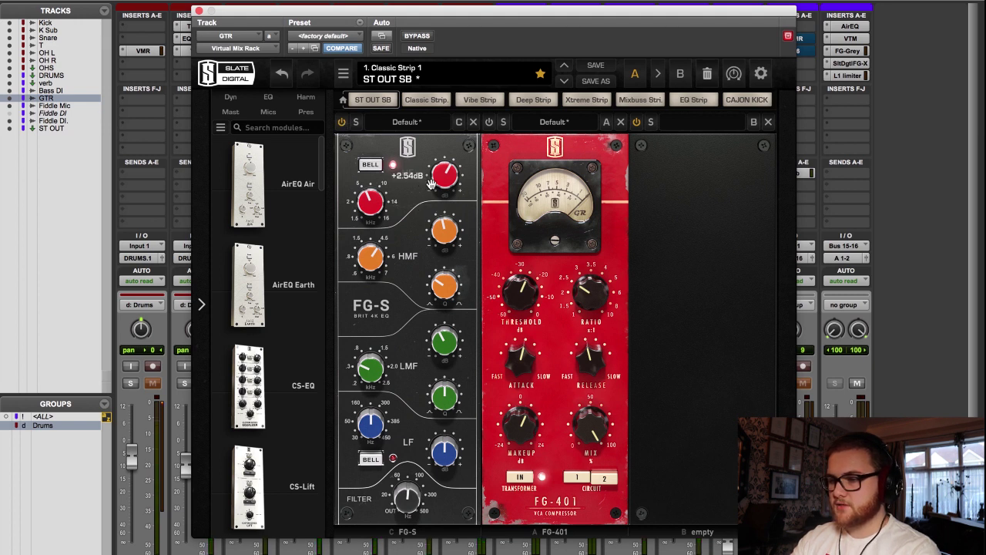
mouse_move(406, 501)
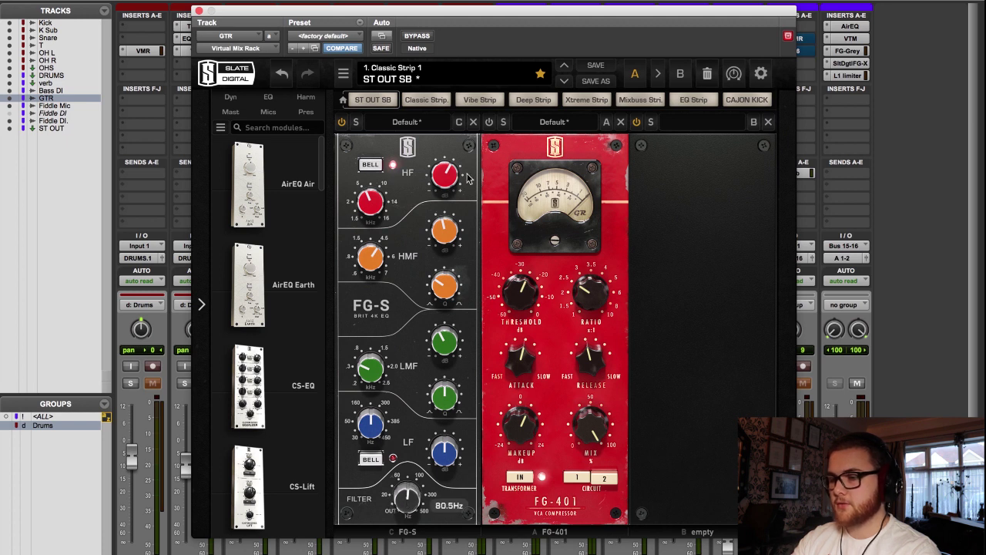
click(491, 121)
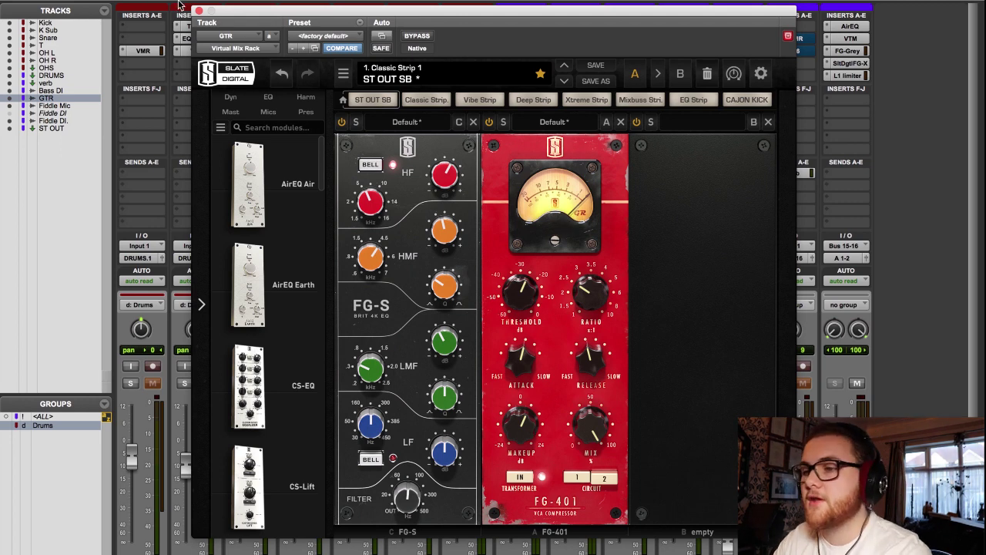
click(198, 13)
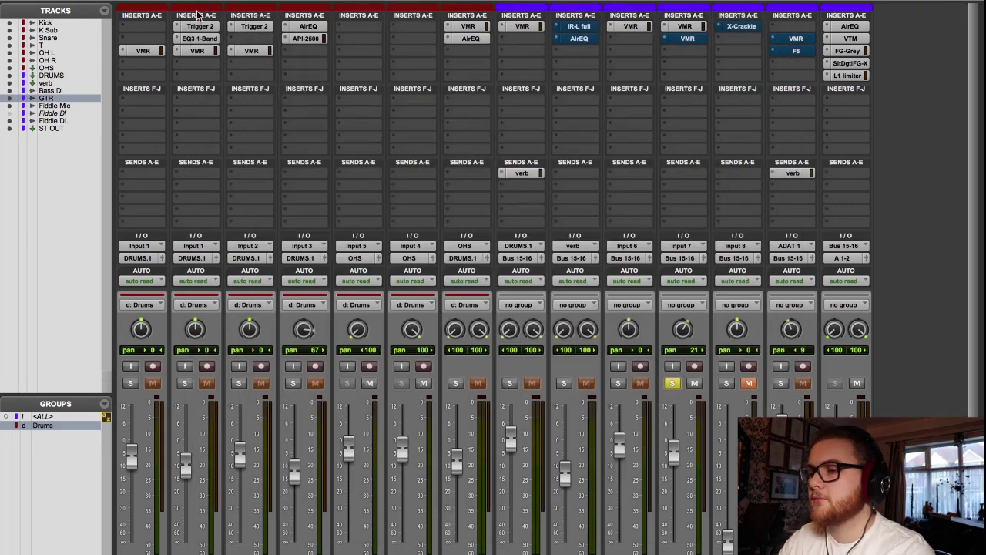
- Examine the FG-73 preamp's Virtual Drive in GTR's second Virtual Mix Rack and take that insert out of bypass
click(687, 38)
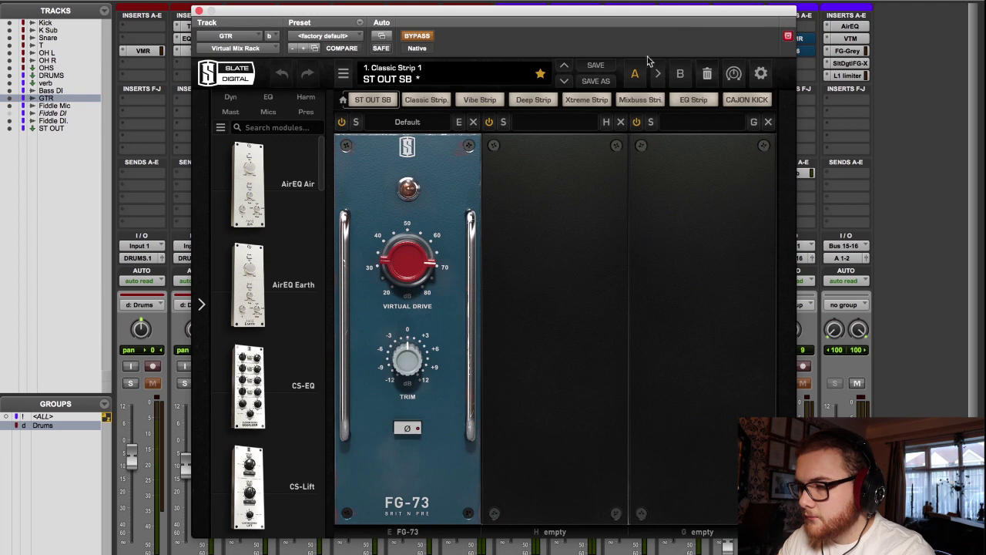
drag(501, 17, 608, 67)
drag(680, 61, 579, 0)
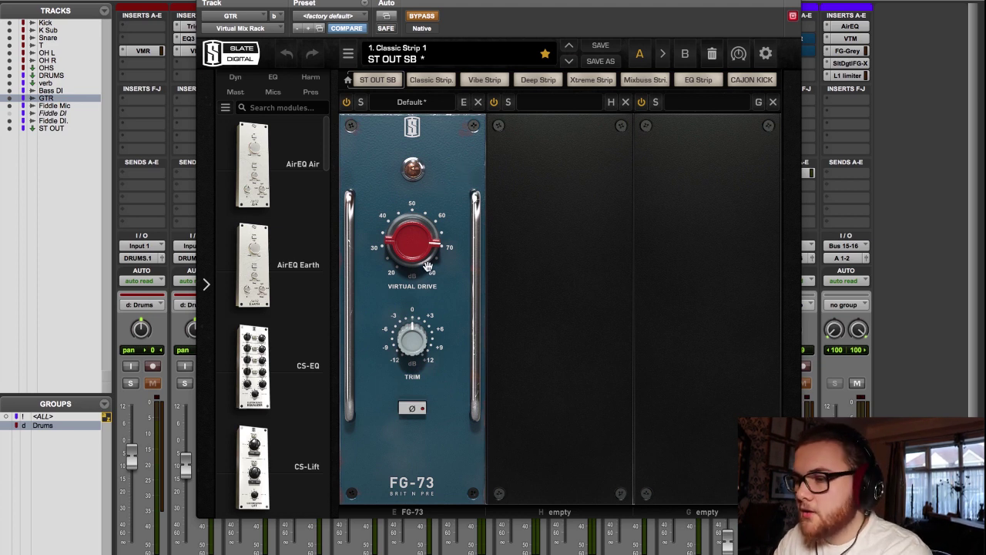
mouse_move(411, 249)
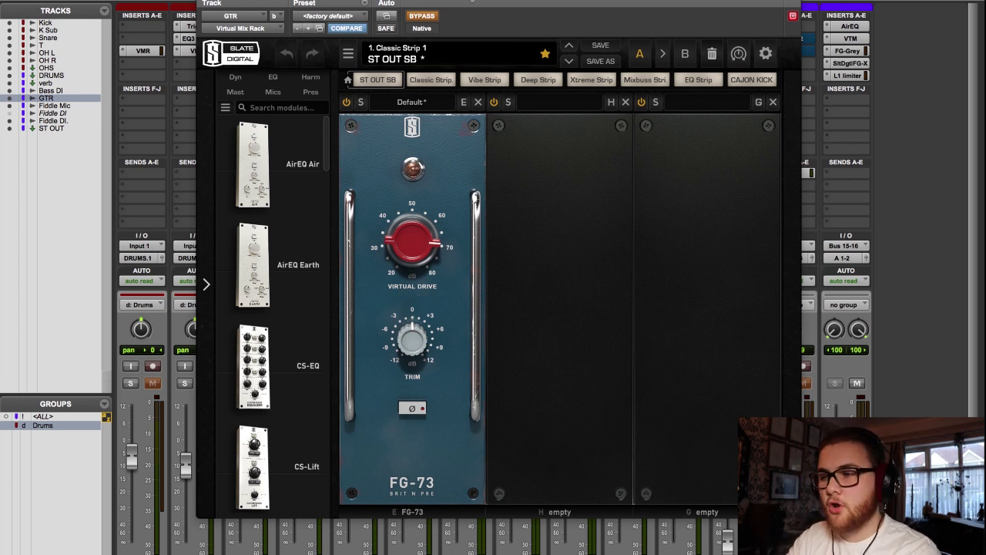
drag(467, 1, 470, 7)
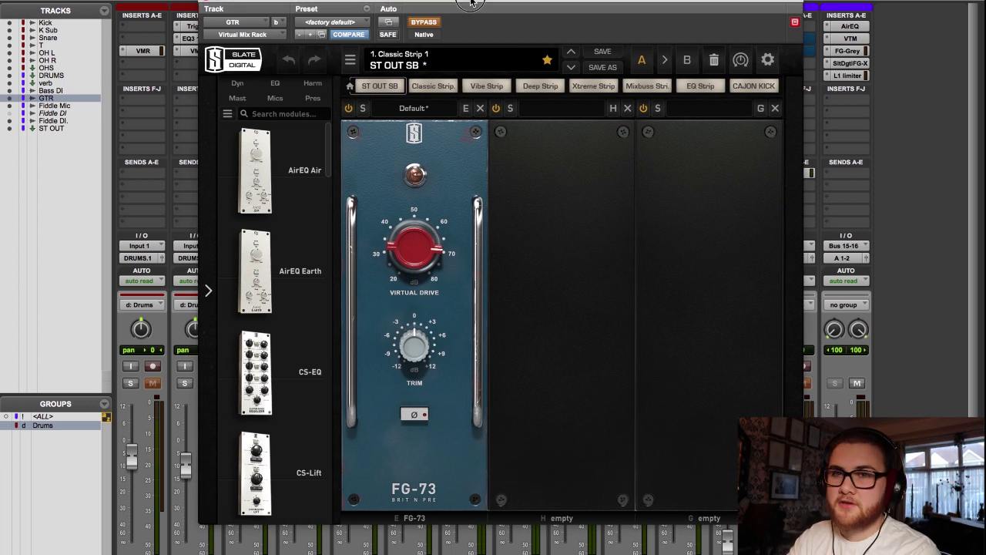
click(428, 24)
drag(439, 1, 431, 41)
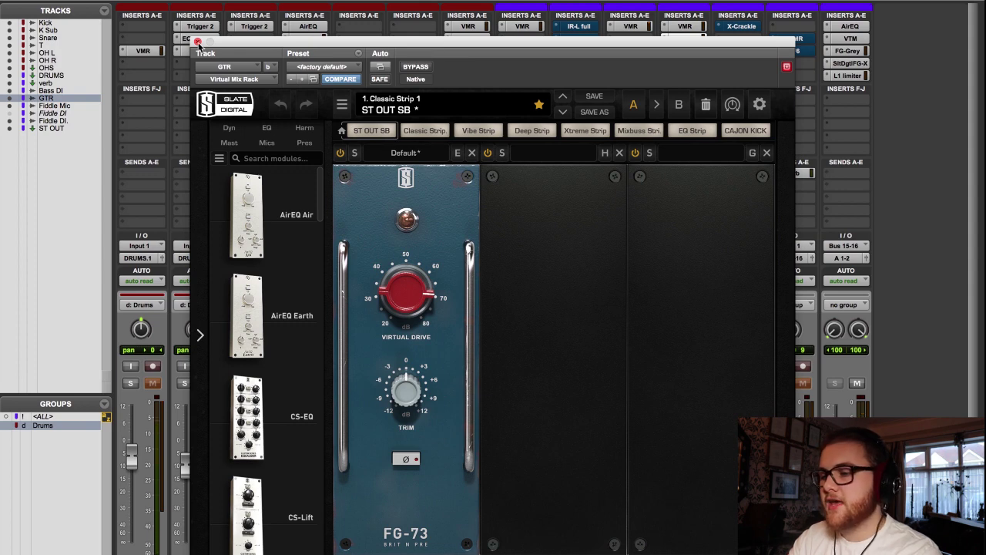
click(198, 41)
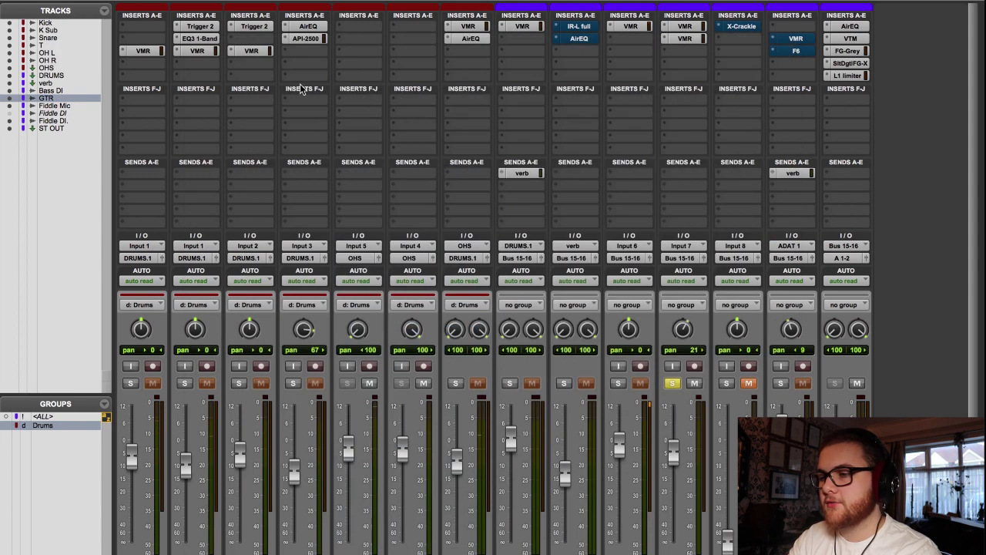
- Toggle GTR's solo off and on again, and solo Bass DI together with it
scroll(657, 166, down, 5)
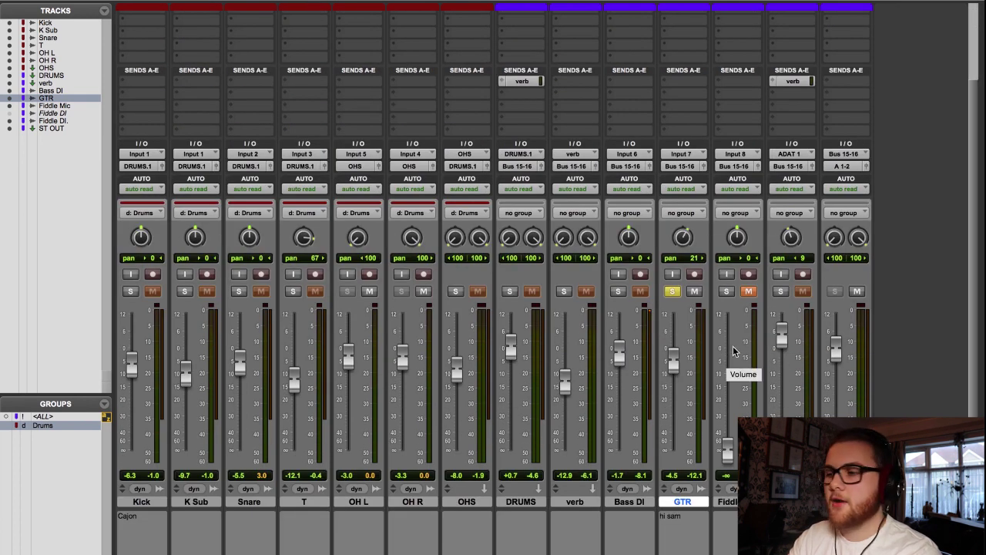
click(678, 293)
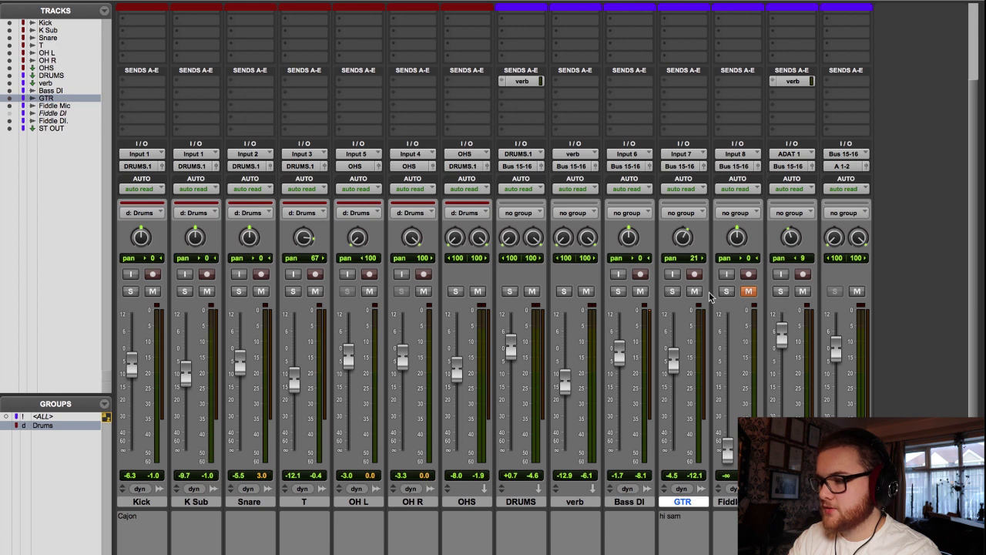
click(672, 291)
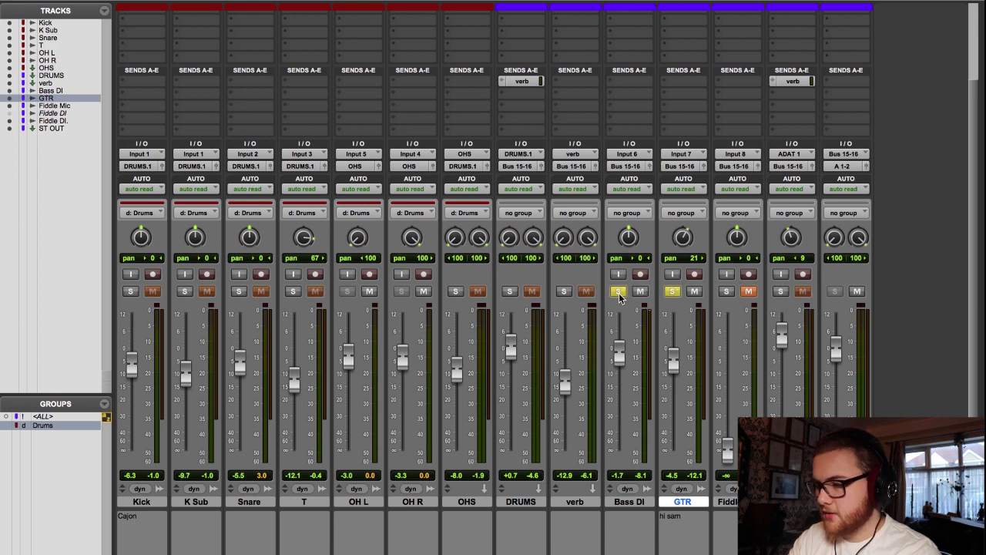
- Solo DRUMS and the grouped cajon tracks together with Bass DI and GTR, play the blend, and clear all solos
click(509, 291)
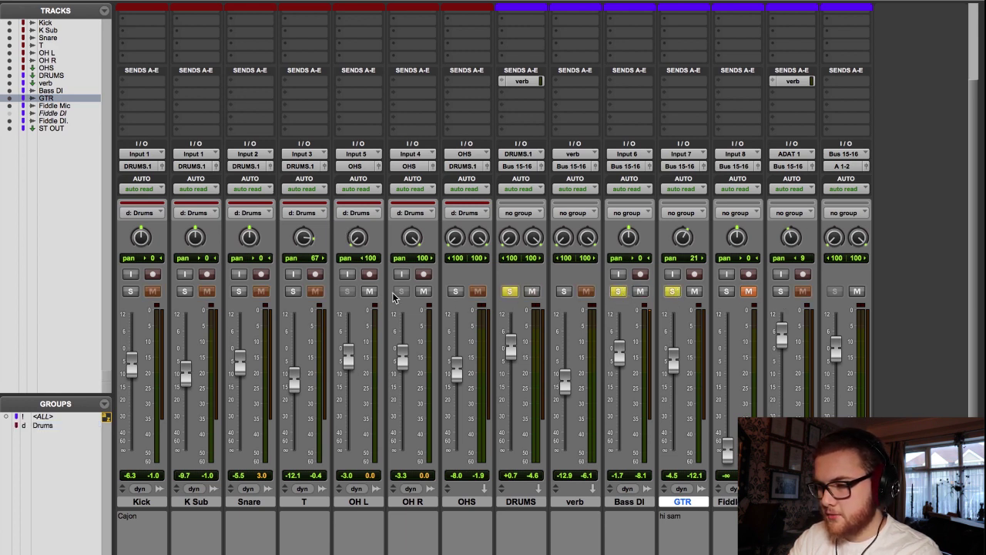
click(293, 291)
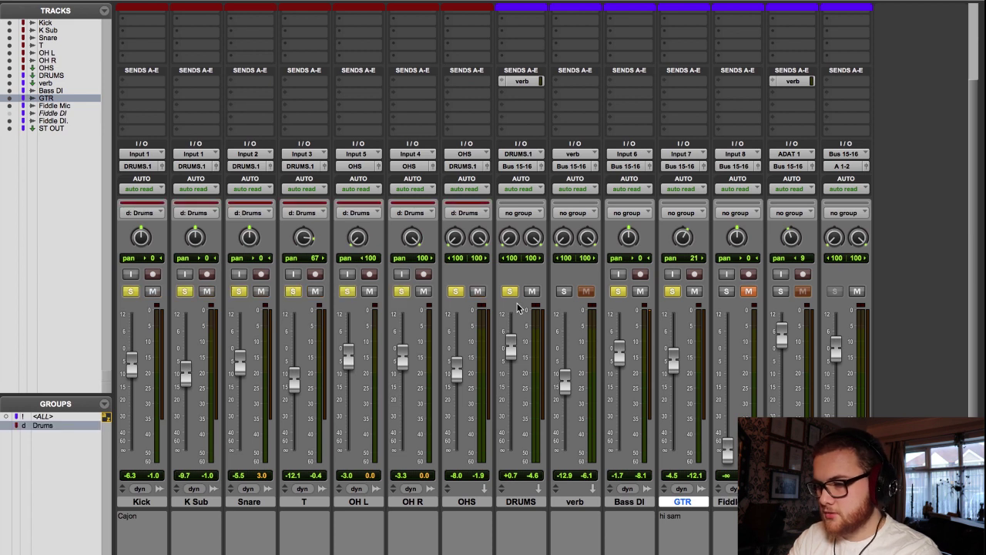
scroll(552, 359, up, 2)
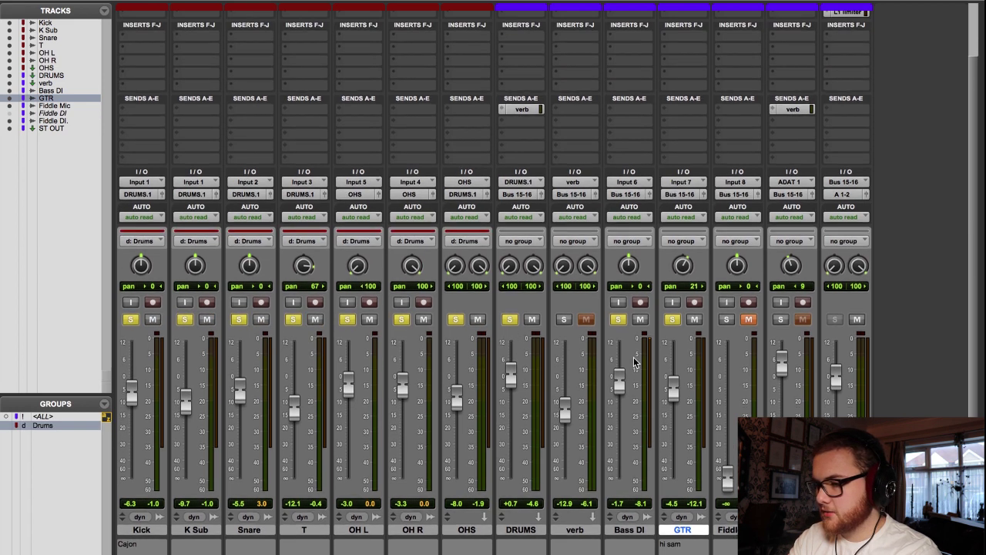
scroll(637, 363, down, 2)
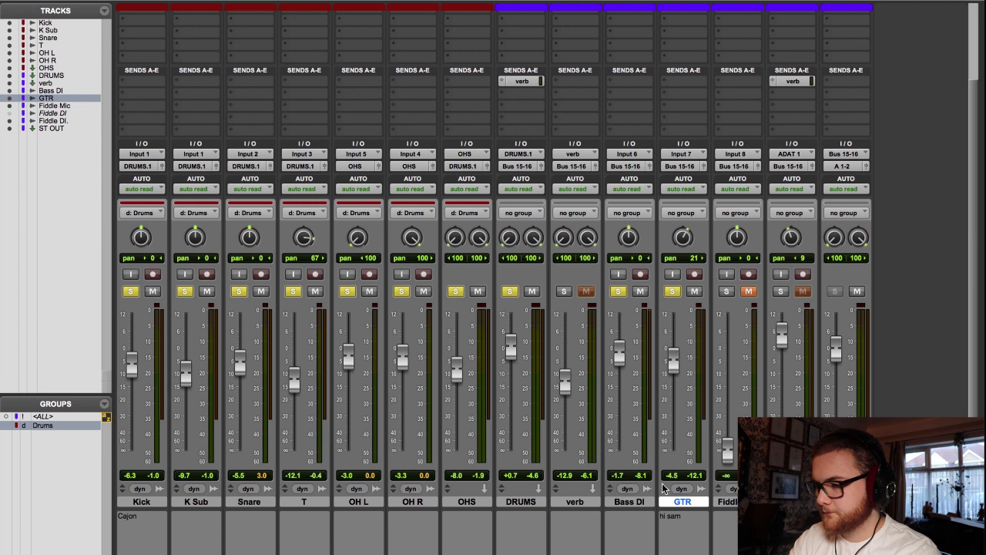
key(space)
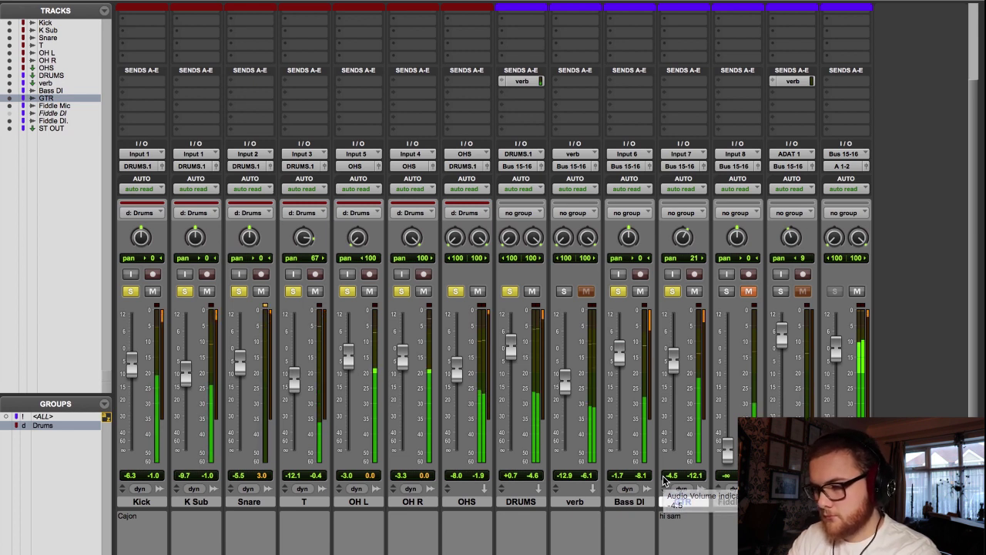
alt+click(672, 291)
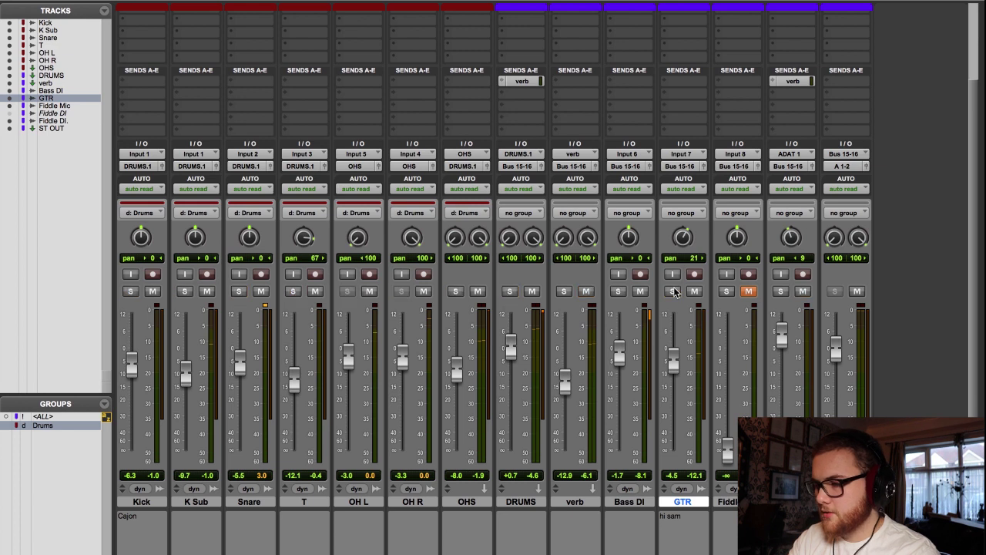
- Select Fiddle Mic and switch the selection to Fiddle DI., soloing the Fiddle DI. track
click(743, 502)
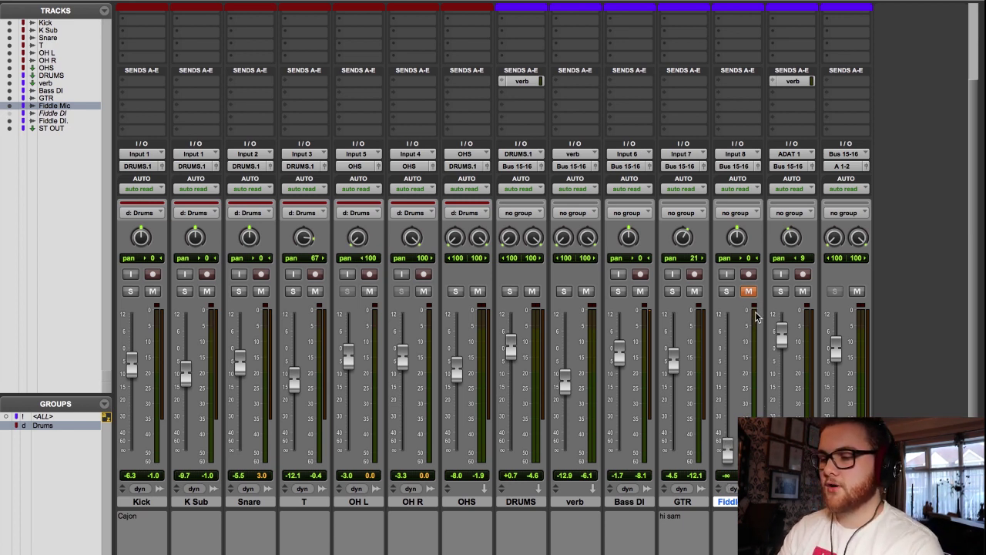
click(792, 502)
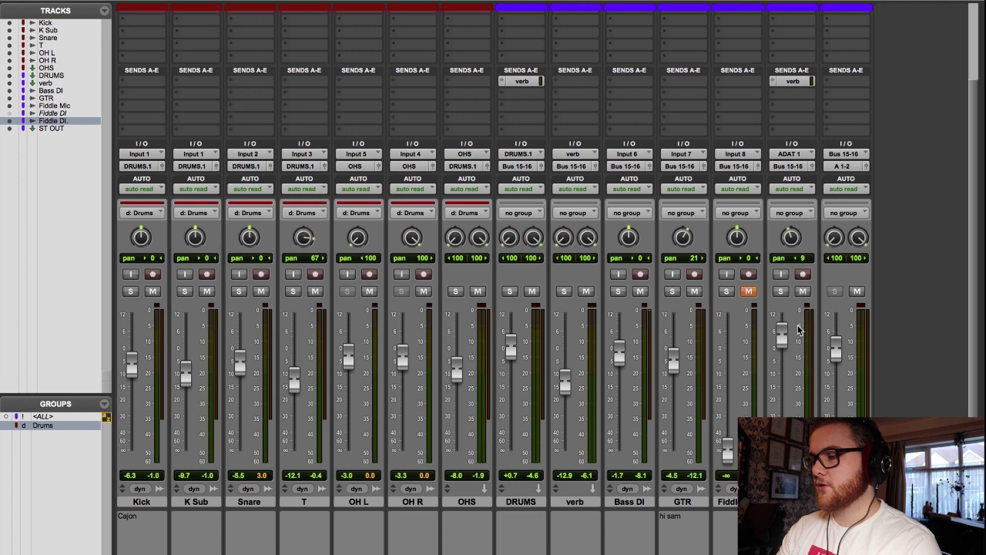
click(781, 292)
scroll(784, 296, up, 5)
scroll(790, 195, down, 2)
scroll(790, 196, up, 2)
scroll(789, 196, down, 4)
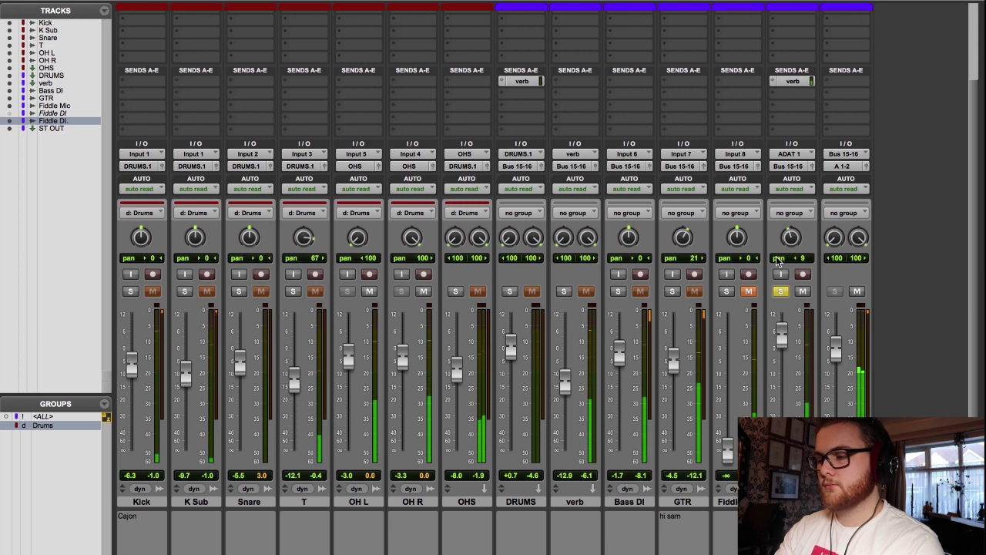
- Play the soloed Fiddle DI. from about 0:24 in the Edit window, move playback to about 0:32, and return to the mixer
key(super+equal)
click(510, 125)
key(space)
key(space)
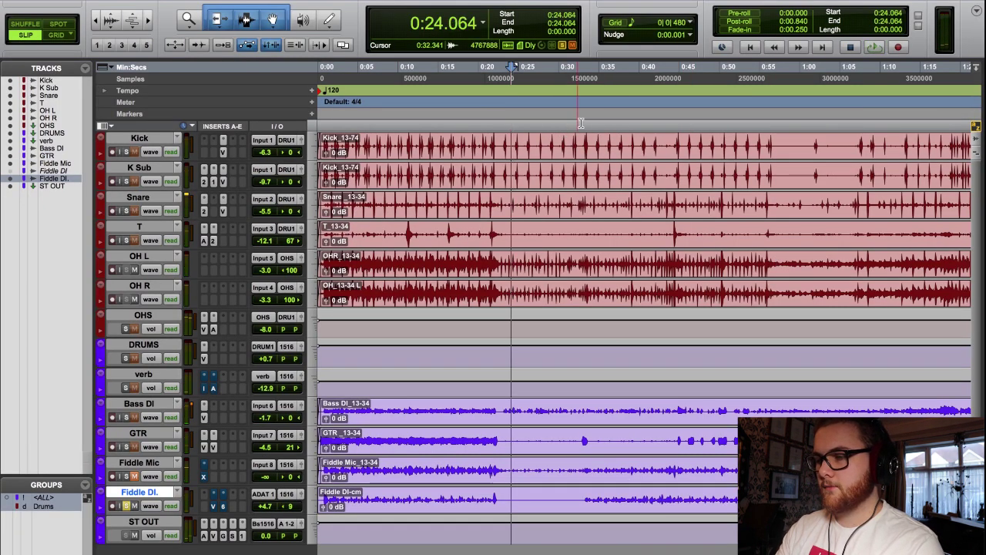
click(581, 123)
key(super+equal)
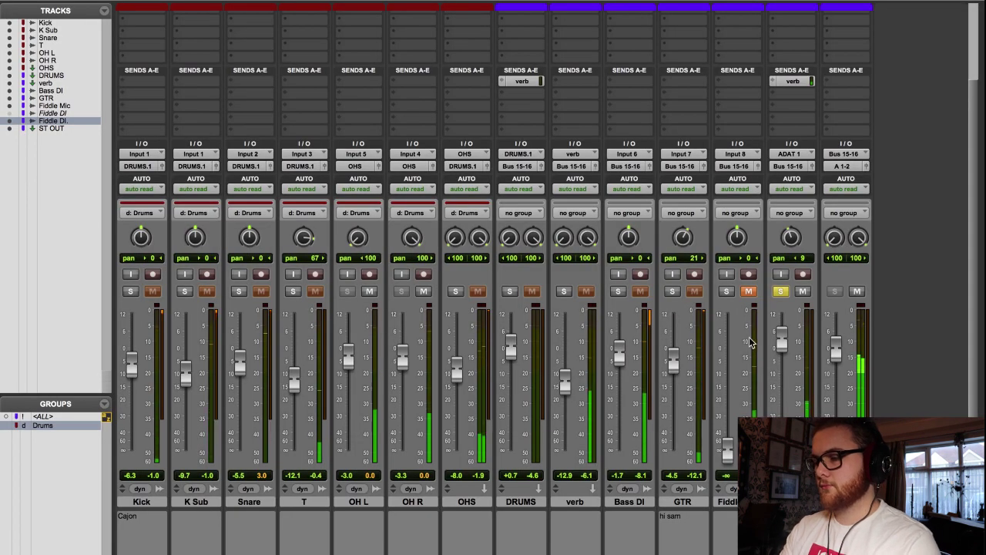
- Open Fiddle DI.'s Virtual Mix Rack out of bypass and switch all four of its modules off
scroll(784, 338, up, 5)
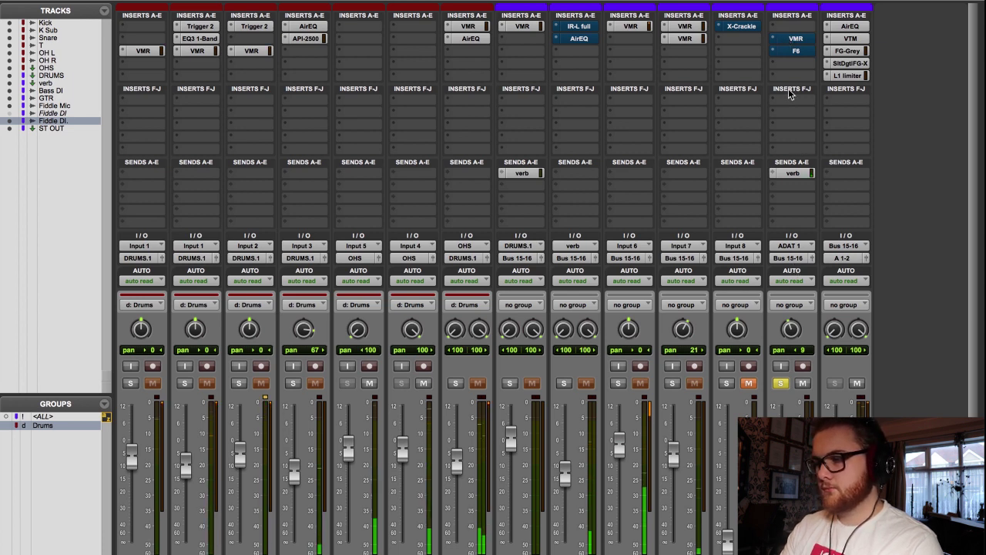
click(784, 43)
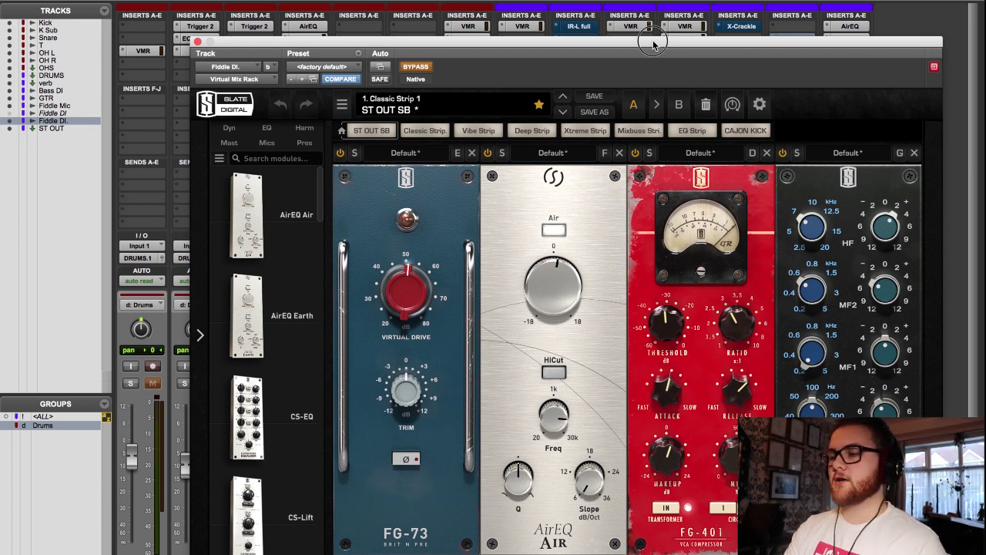
drag(656, 38, 615, 1)
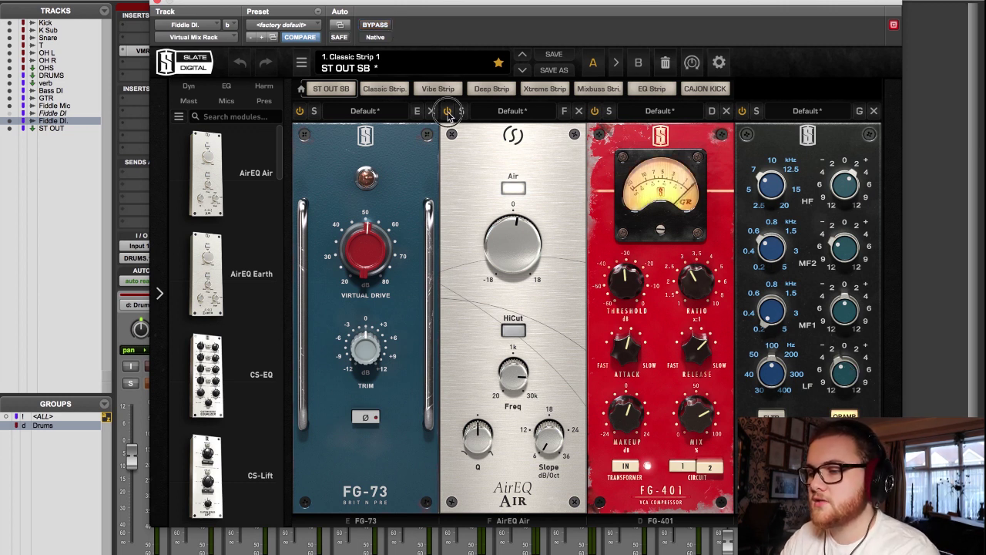
click(594, 111)
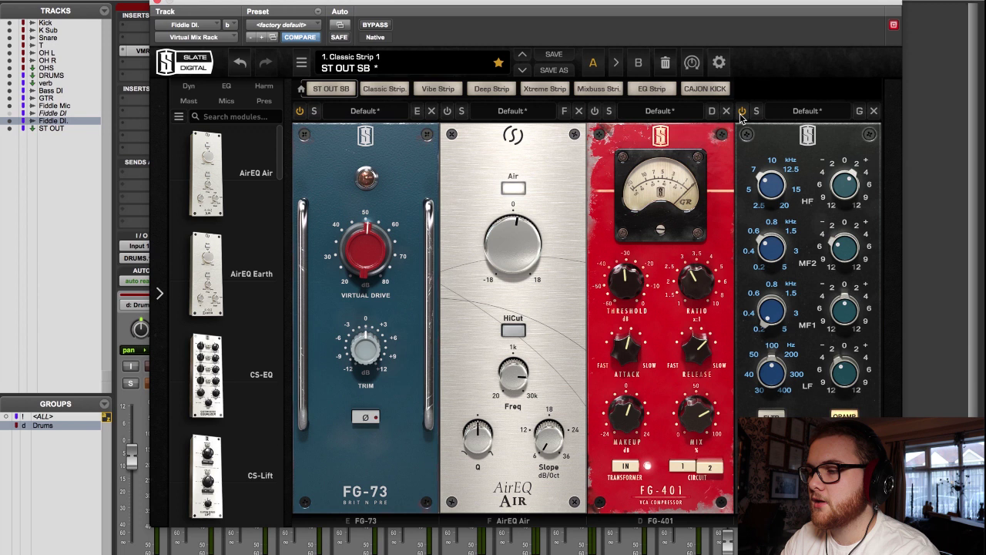
click(301, 112)
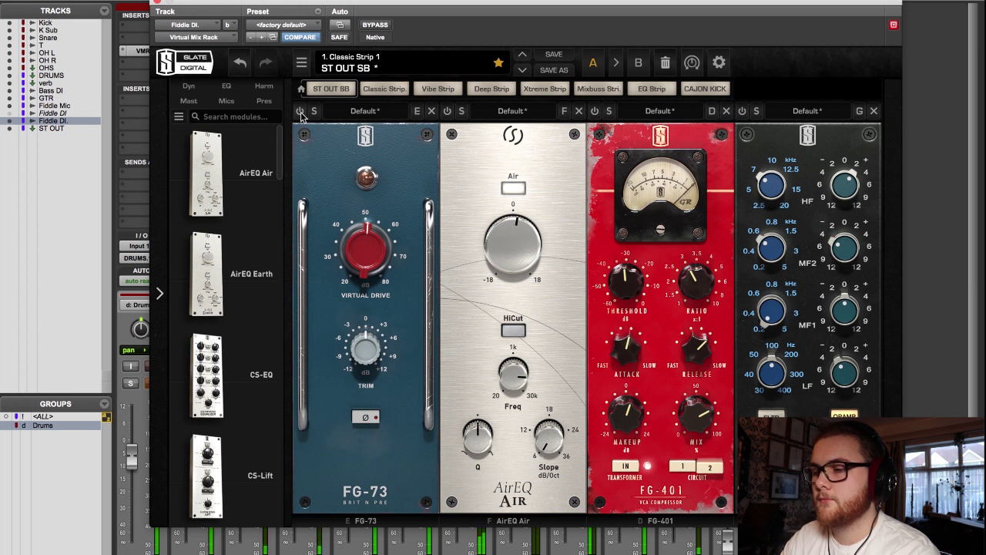
- Switch the FG-73, AirEQ Air, FG-401 and four-band EQ back on one at a time to compare them, and close the rack
click(300, 111)
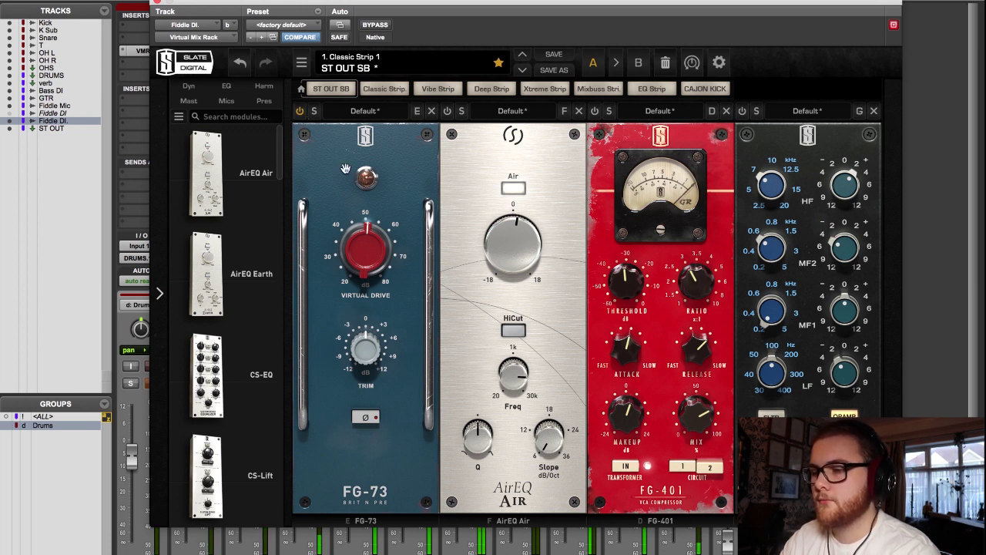
click(448, 112)
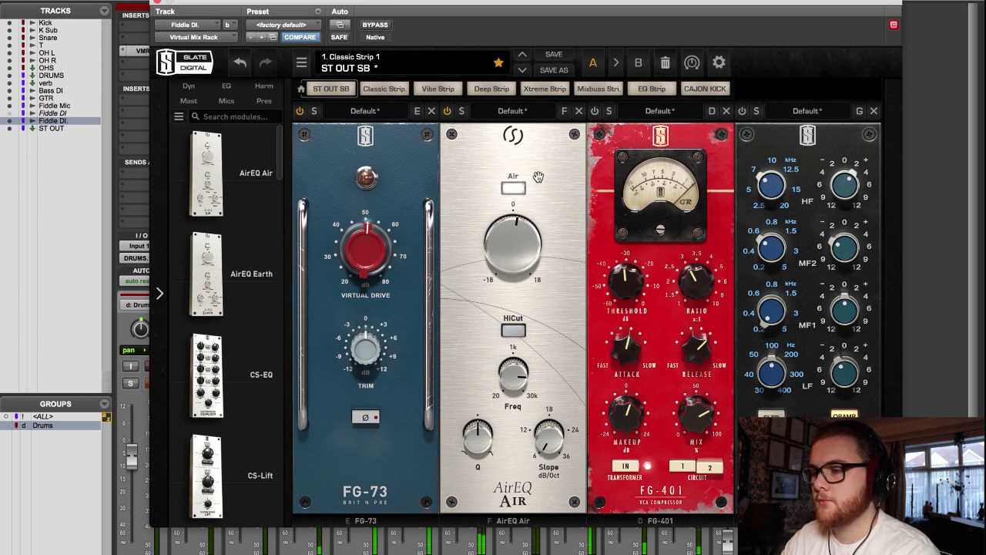
click(594, 112)
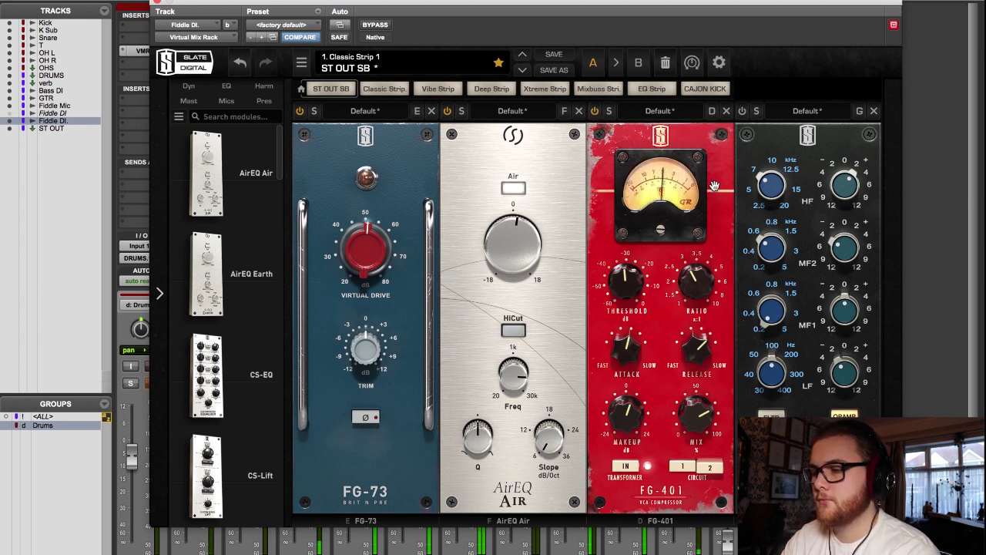
click(742, 114)
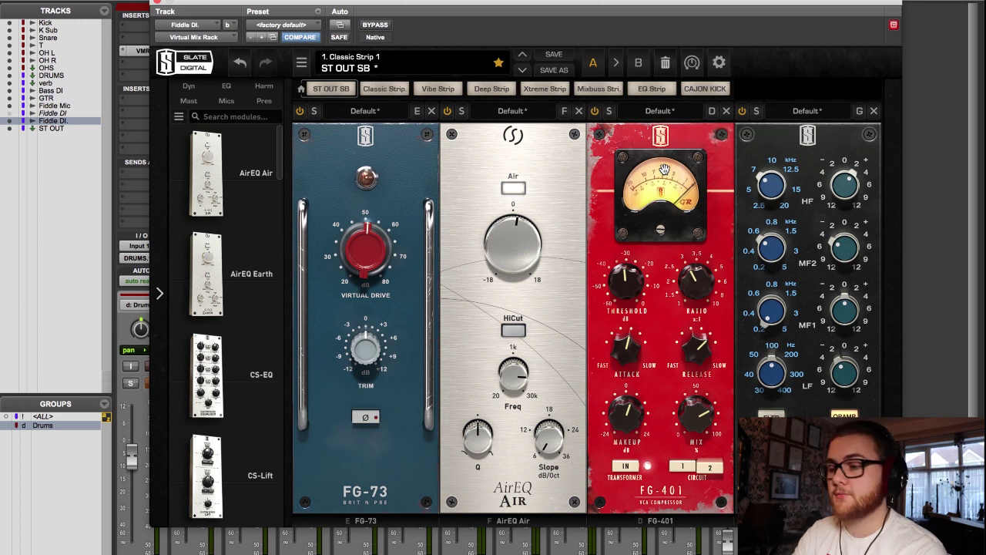
mouse_move(700, 414)
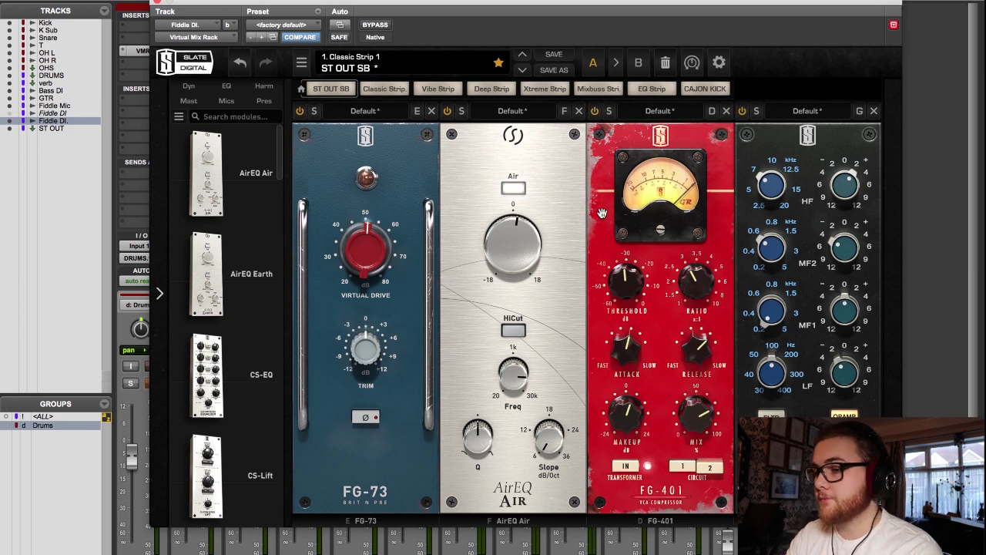
drag(205, 6, 287, 7)
click(240, 5)
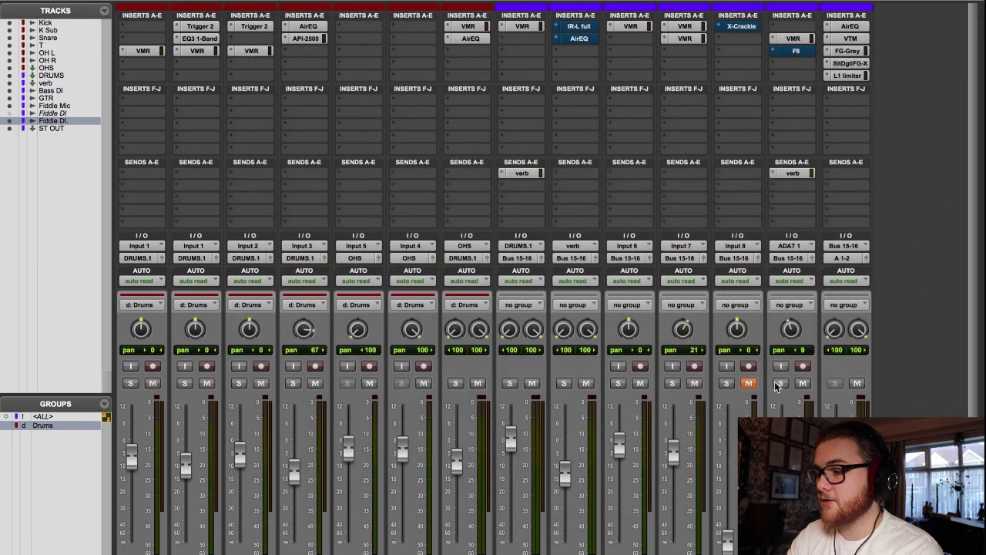
- Mute the verb track and open Fiddle DI.'s F6 out of bypass with the fiddle soloed
scroll(589, 435, down, 3)
click(586, 292)
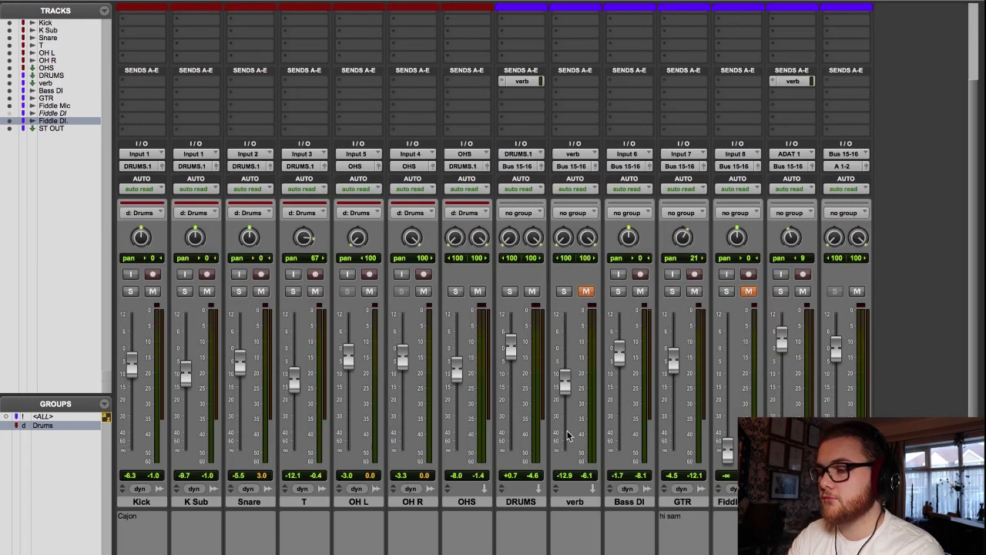
scroll(568, 286, up, 3)
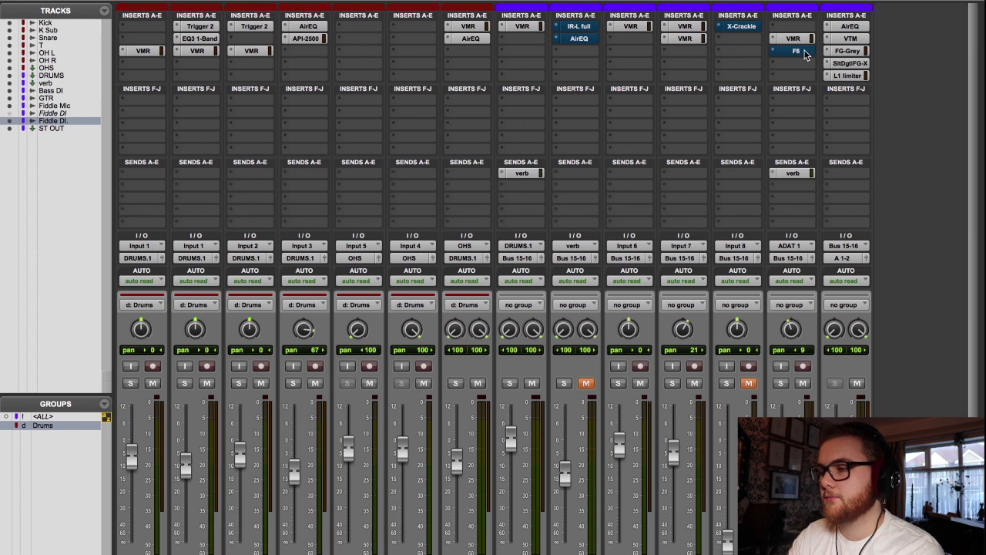
scroll(805, 54, down, 1)
scroll(795, 53, up, 1)
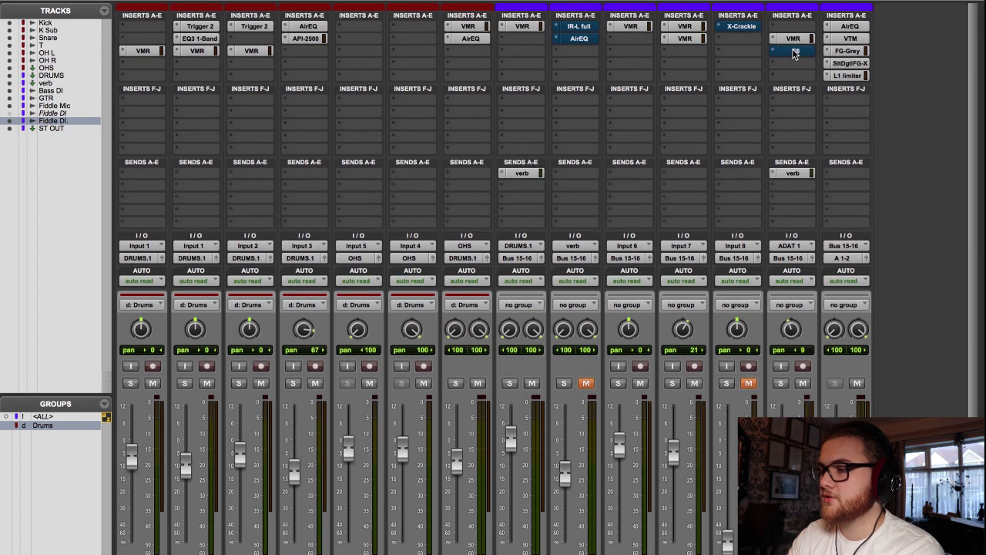
click(793, 51)
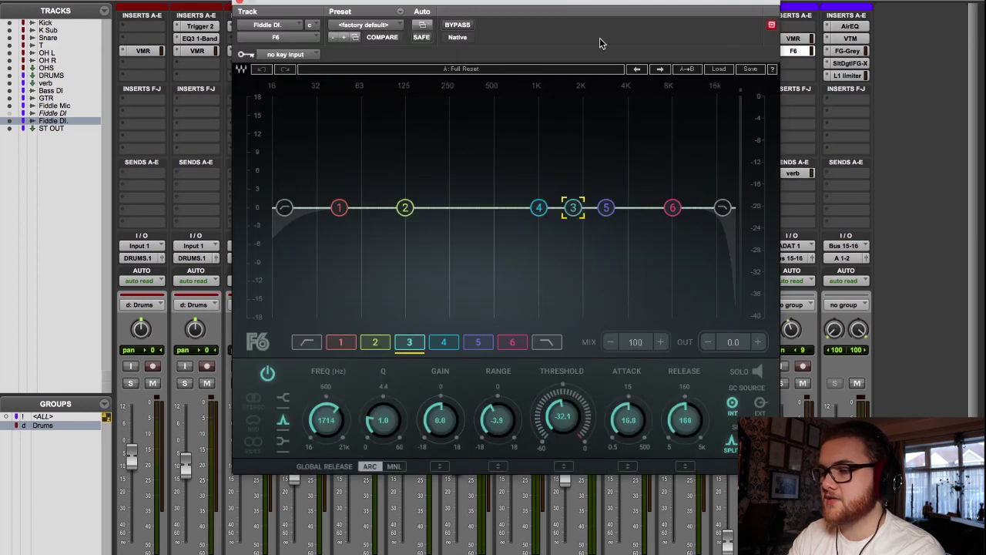
click(784, 383)
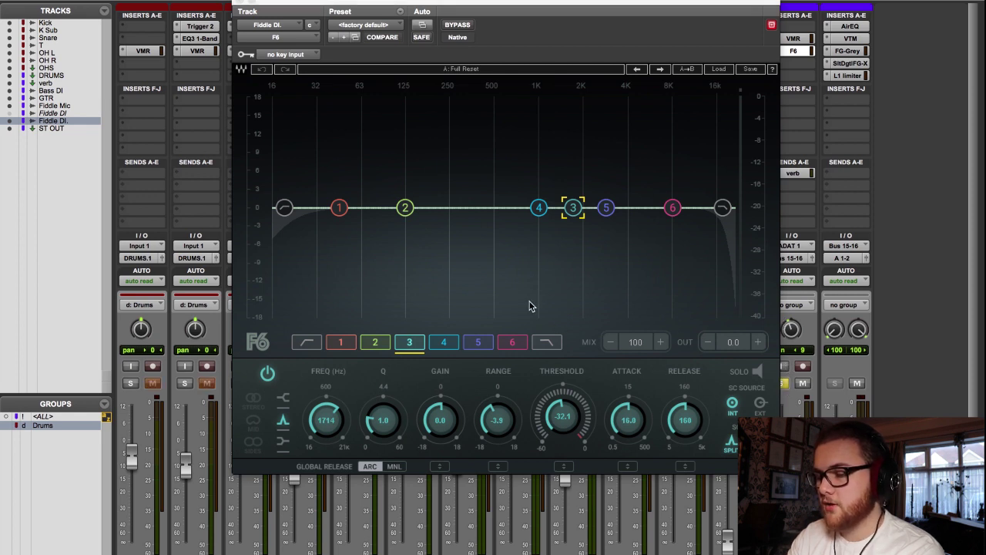
- Examine the dynamic settings of bands 3, 4, 5 and 6 in Fiddle DI.'s F6 and close the plug-in
click(537, 213)
click(541, 212)
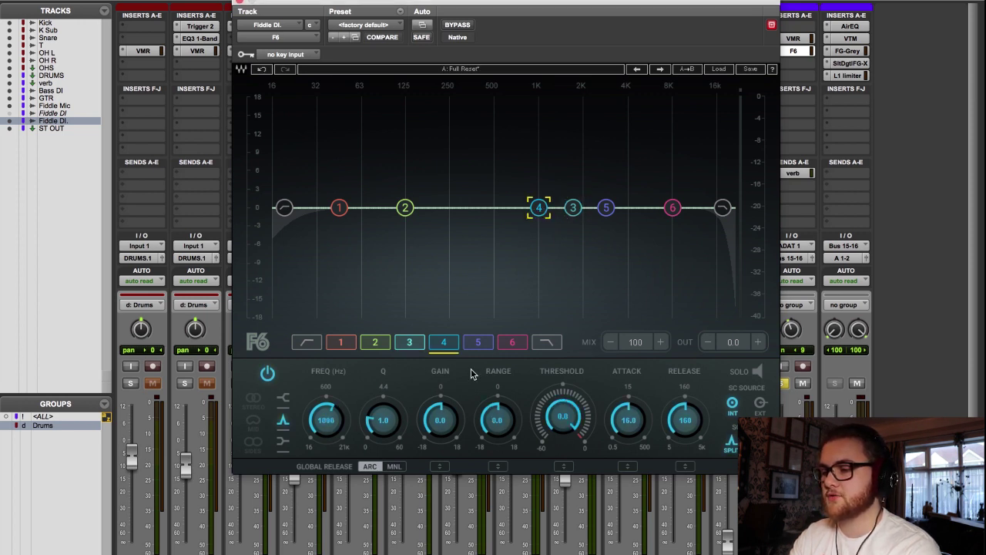
click(573, 208)
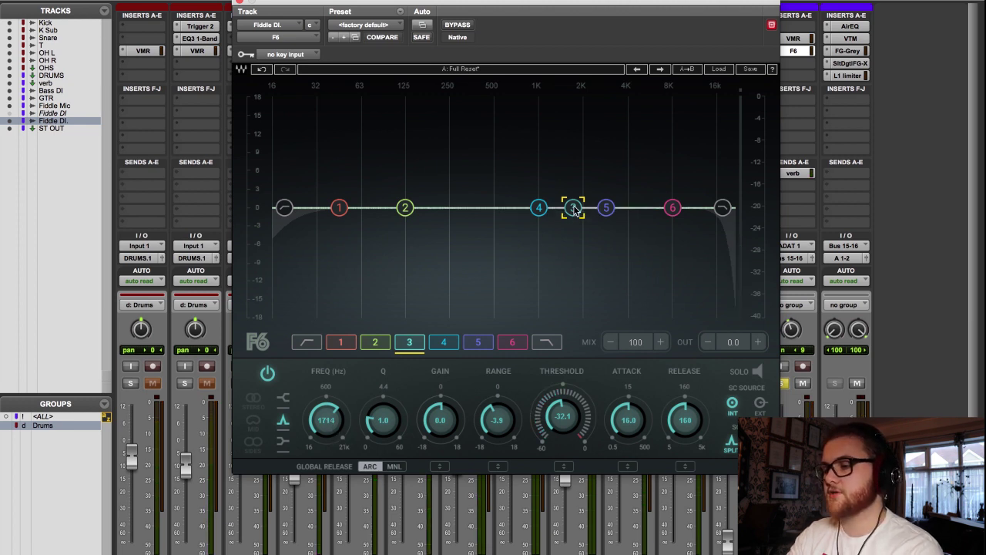
click(542, 210)
click(614, 209)
click(671, 209)
click(609, 209)
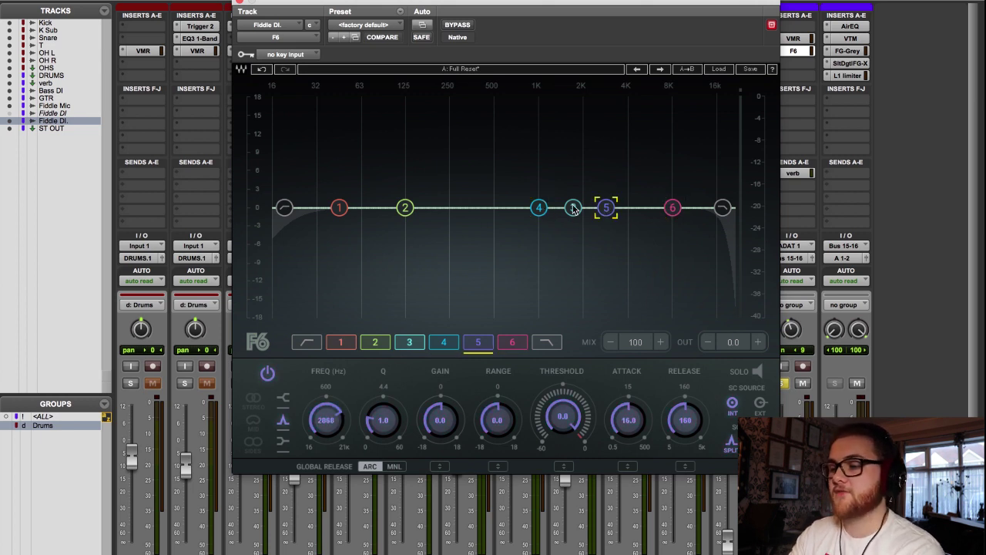
click(573, 210)
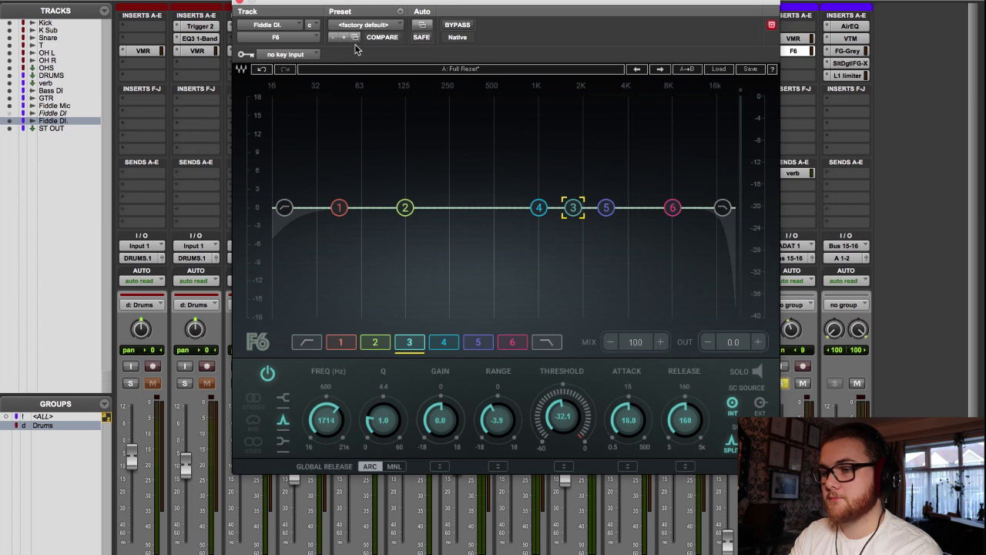
click(241, 3)
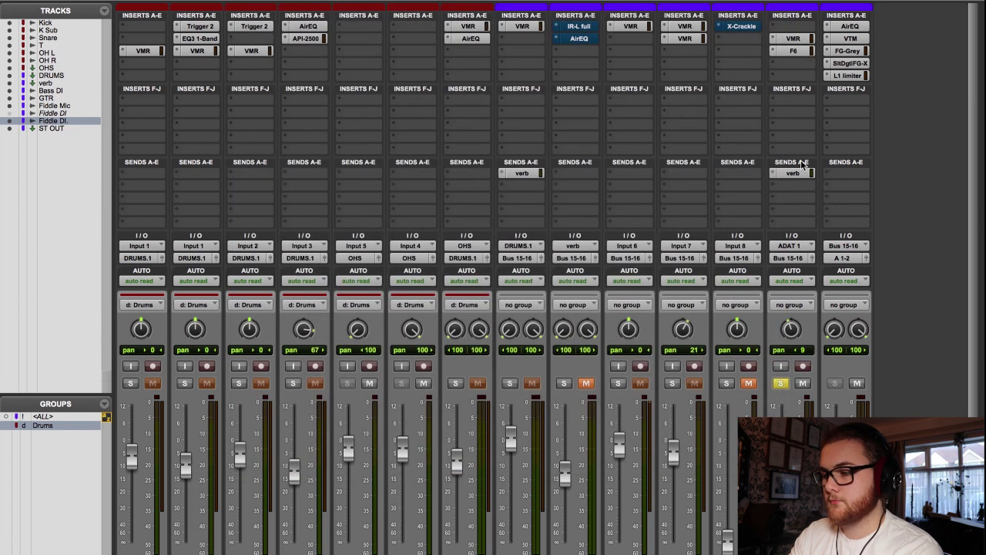
- Take Fiddle DI. out of solo to hear the full mix and move the playback position to about 0:44 in the Edit window
click(782, 389)
scroll(770, 393, down, 3)
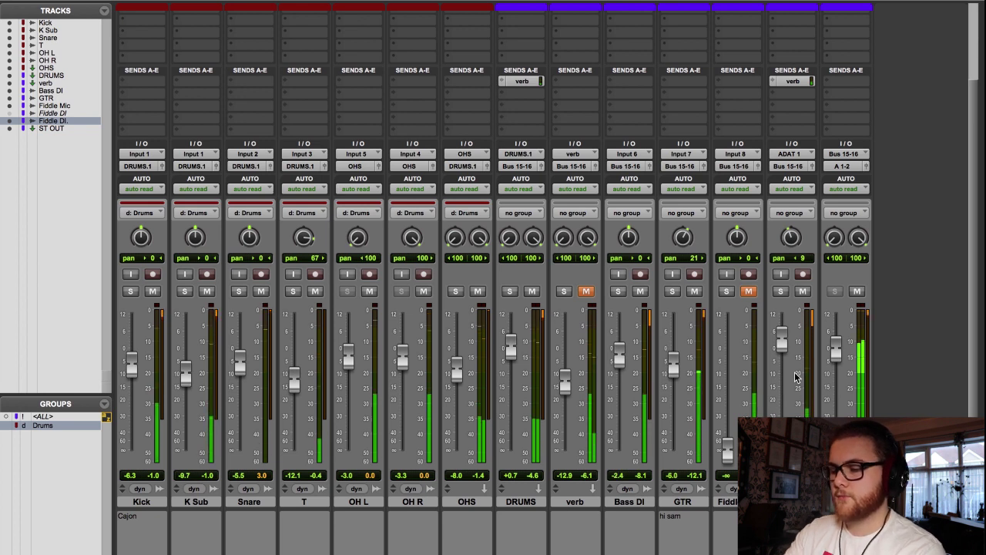
key(super+equal)
scroll(839, 303, right, 3)
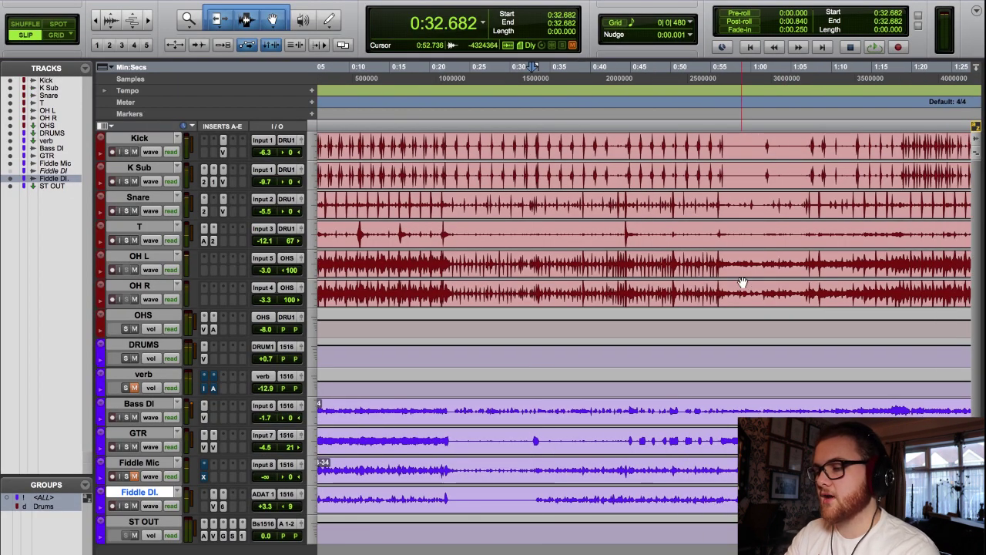
click(625, 131)
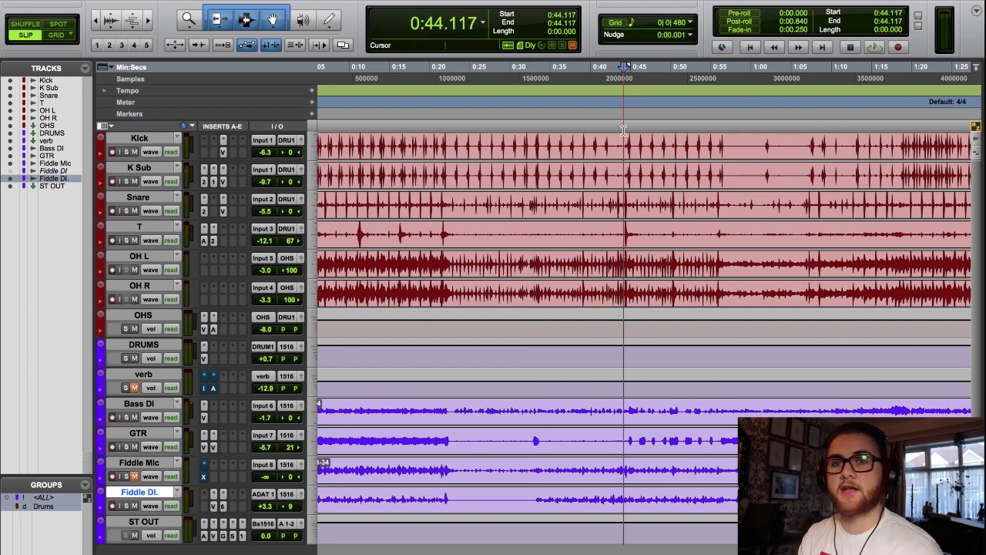
- Unmute the verb track in the Mix window, take its IR-L full reverb out of bypass and open the plug-in
key(super+equal)
click(586, 291)
scroll(588, 316, up, 3)
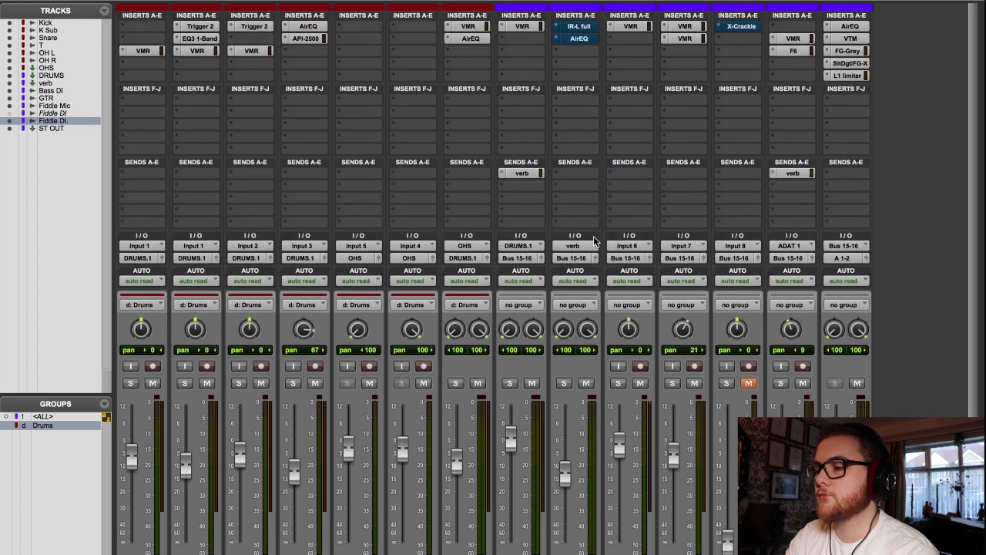
click(580, 27)
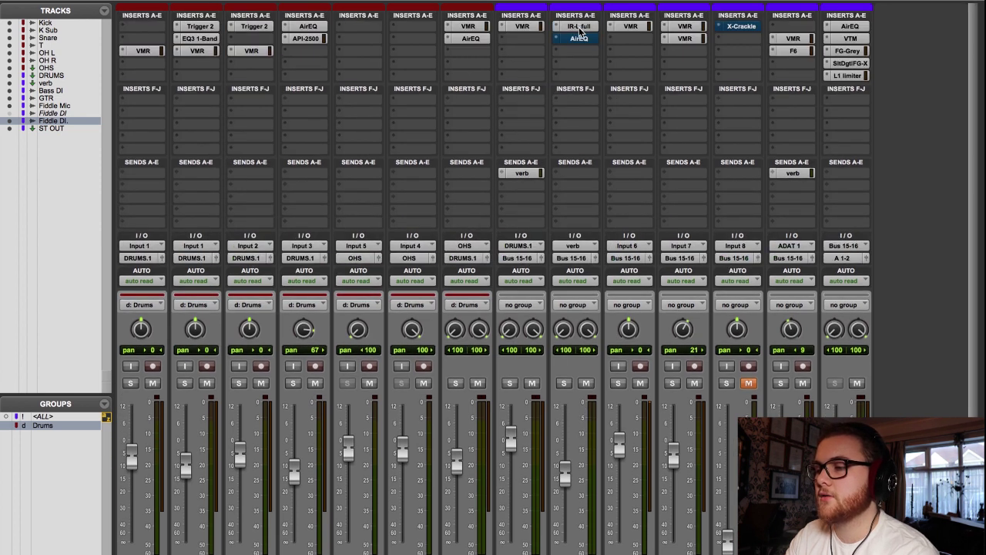
drag(537, 21, 514, 19)
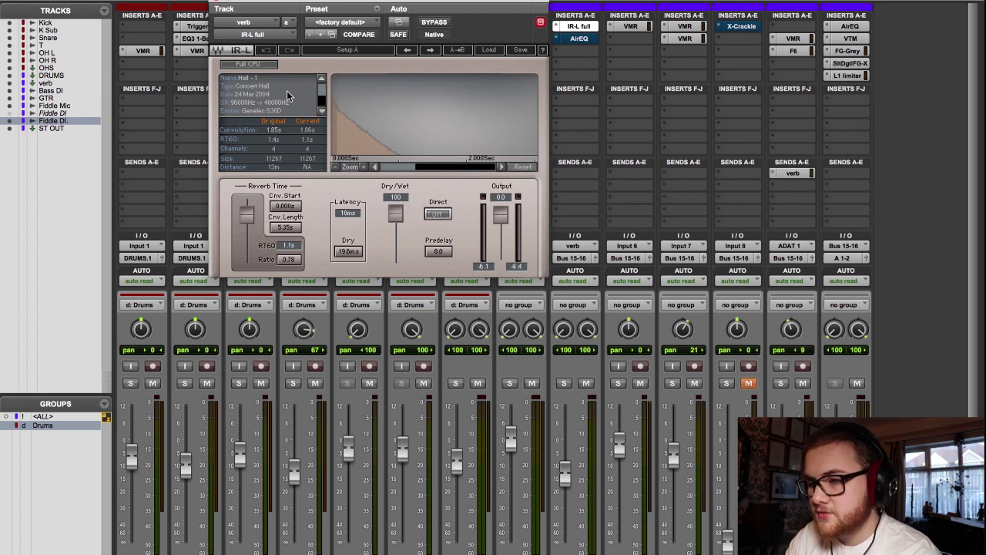
drag(521, 5, 511, 4)
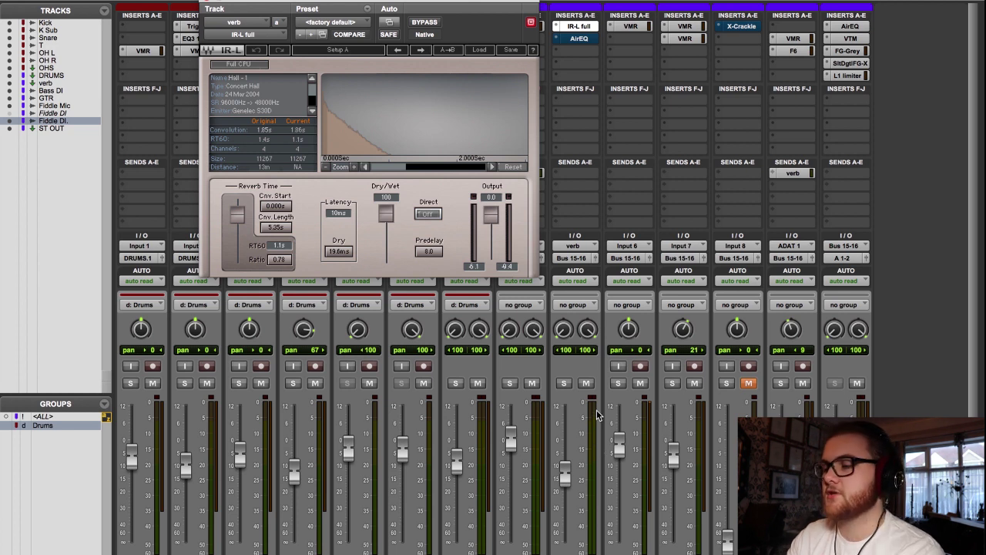
- Audition the verb return during playback by raising its fader to about 0 dB and lowering it back, and close IR-L
key(space)
drag(566, 469, 561, 440)
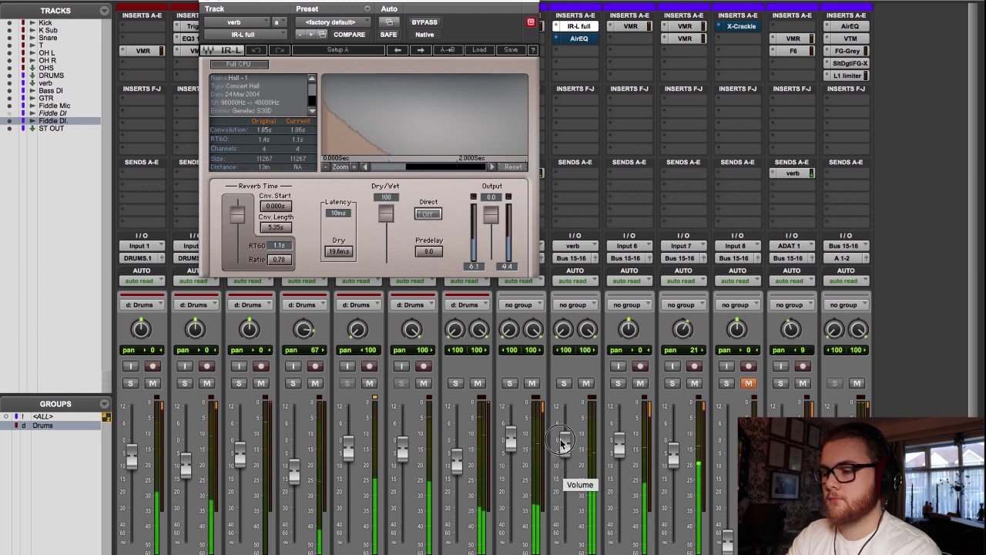
drag(562, 440, 564, 469)
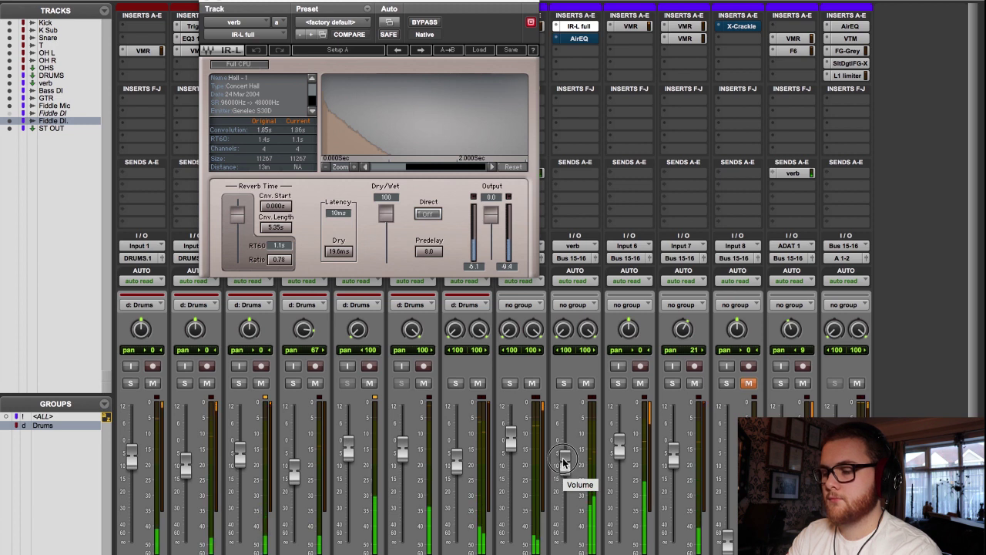
key(space)
drag(462, 6, 575, 0)
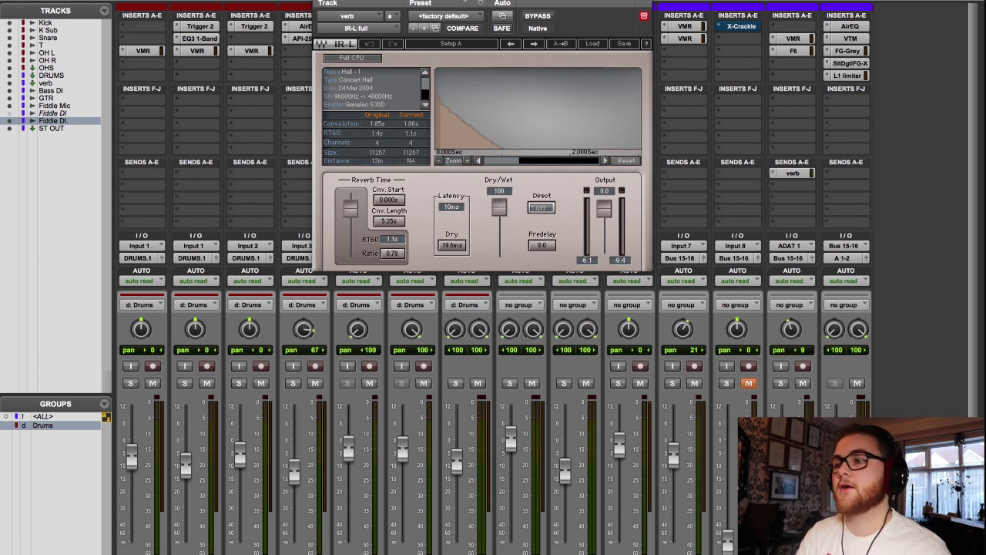
click(318, 1)
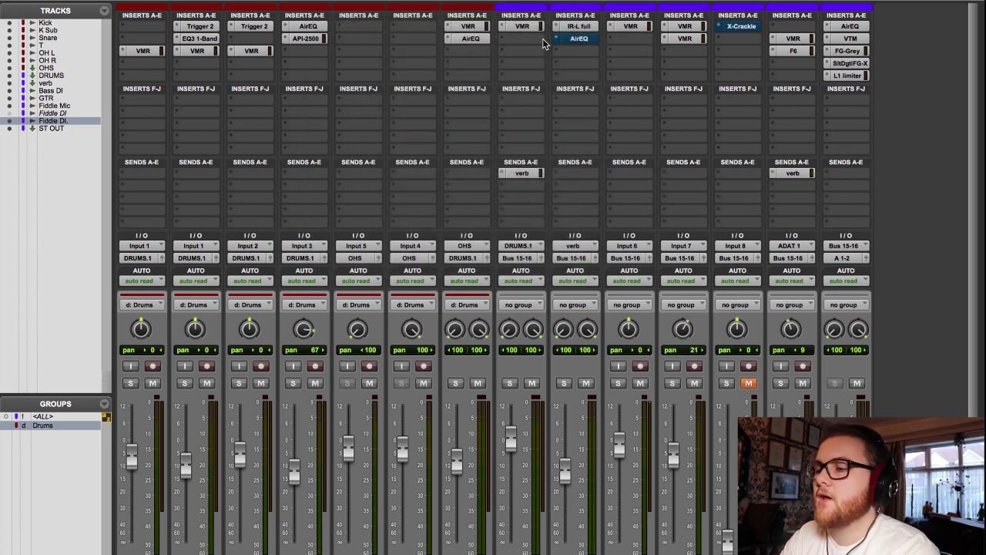
- Open the verb track's AirEQ, take it out of bypass, reset its Earth gain to default and close it
click(570, 39)
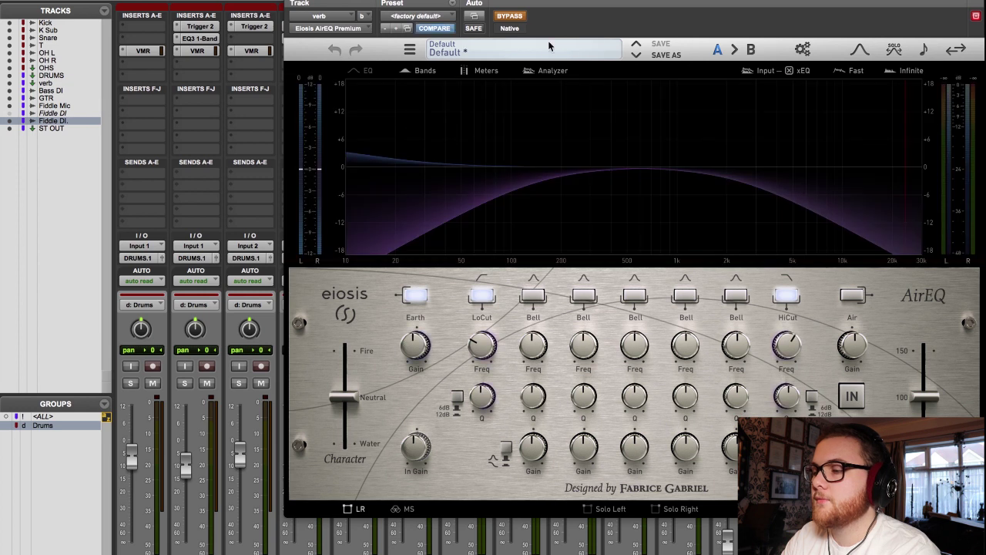
click(513, 18)
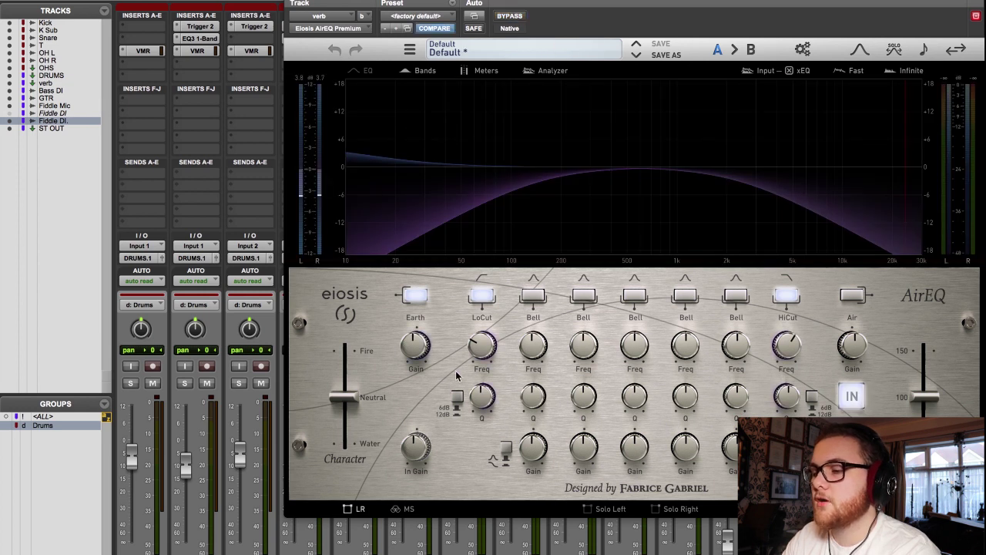
double_click(418, 351)
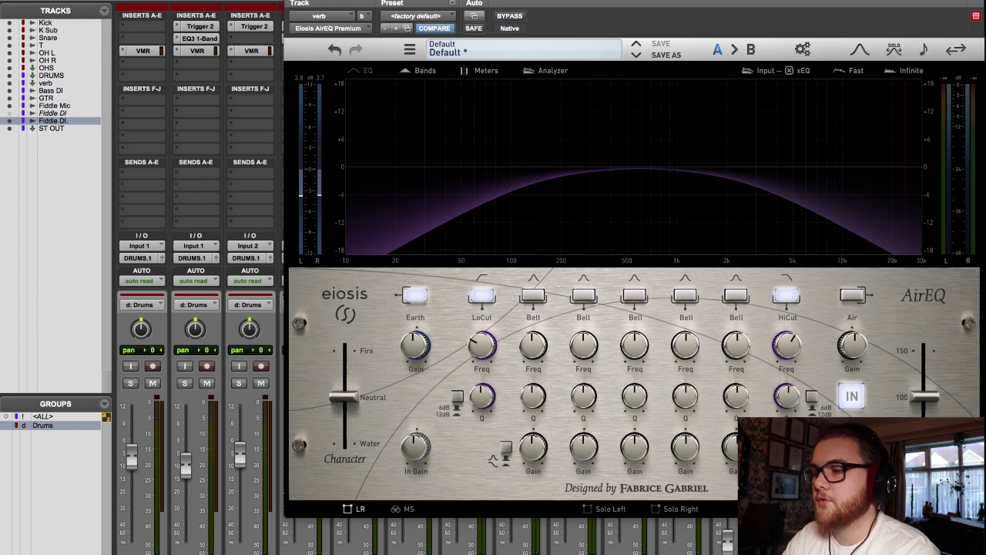
click(291, 1)
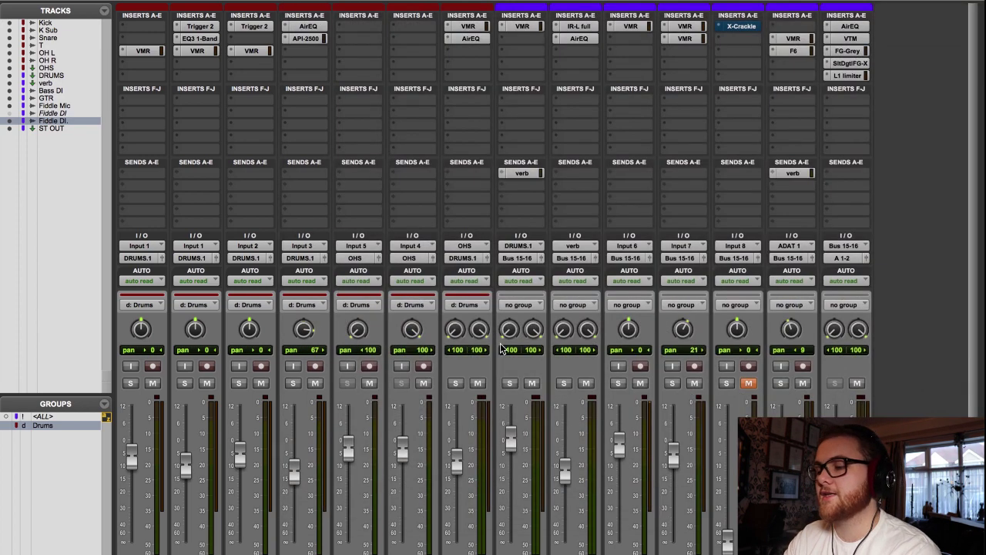
- Fine-tune the verb track's fader to -12.9 dB while listening to the mix
scroll(501, 345, down, 3)
drag(566, 378, 567, 374)
scroll(567, 308, up, 3)
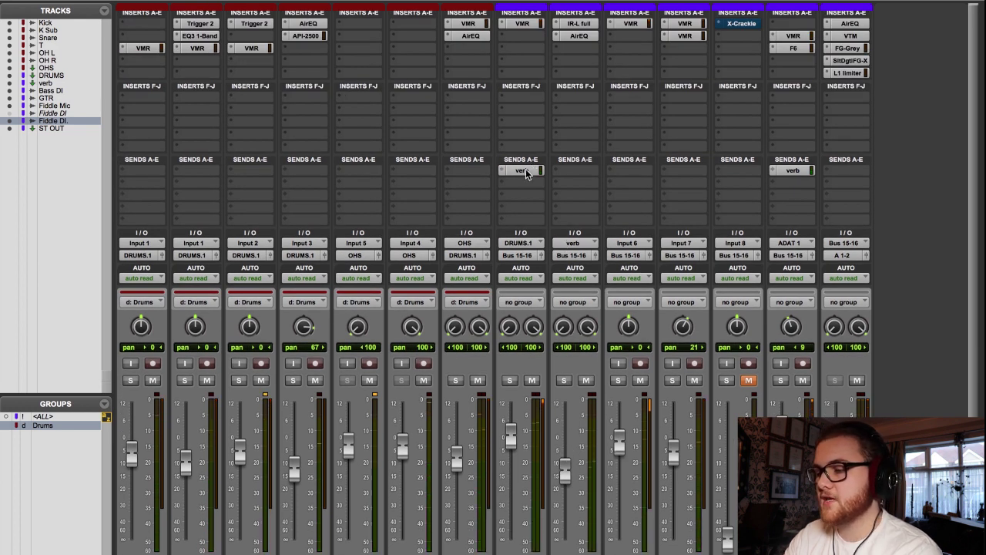
- Select DRUMS, Fiddle DI. and Bass DI in turn and examine which of them send to the verb
scroll(506, 274, down, 3)
click(518, 501)
scroll(548, 231, up, 3)
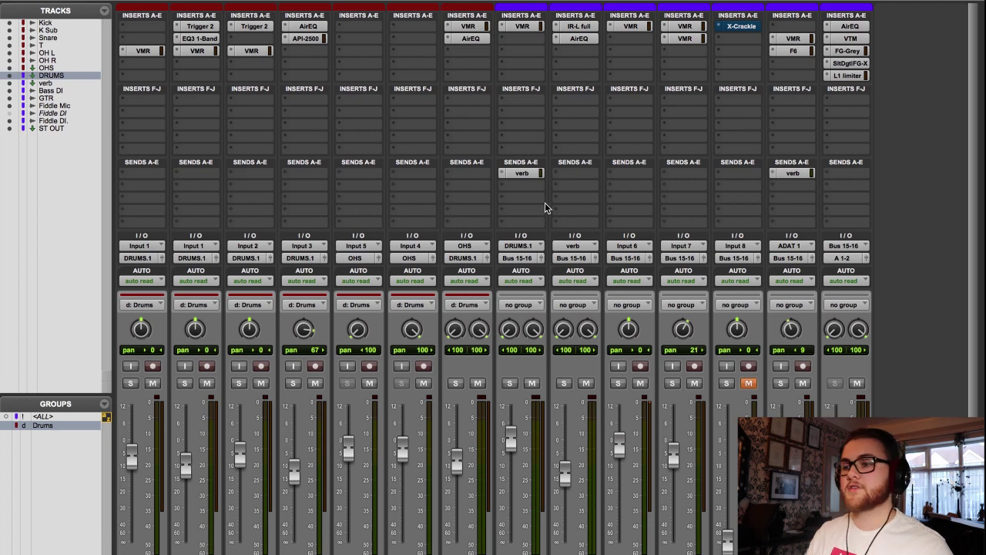
scroll(733, 209, down, 3)
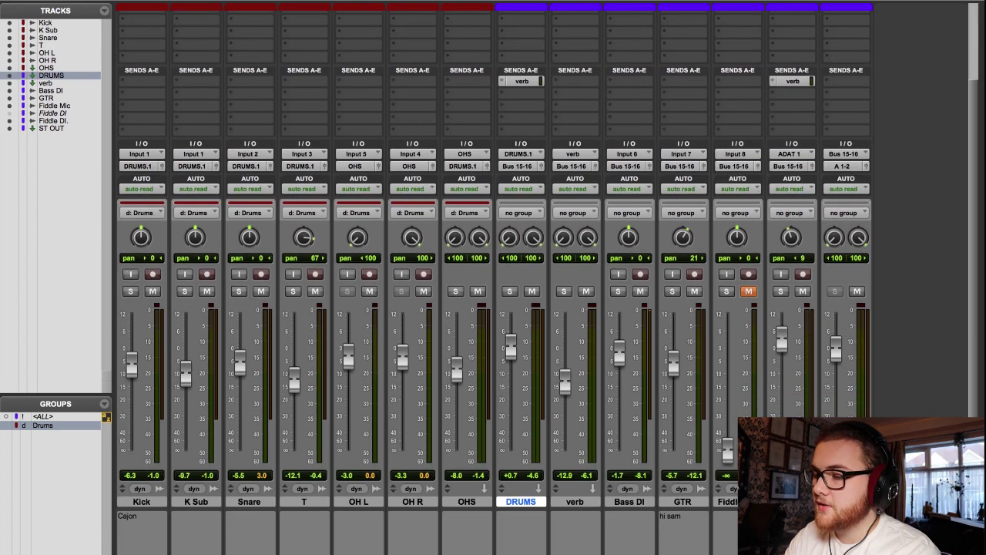
click(792, 501)
scroll(783, 266, up, 3)
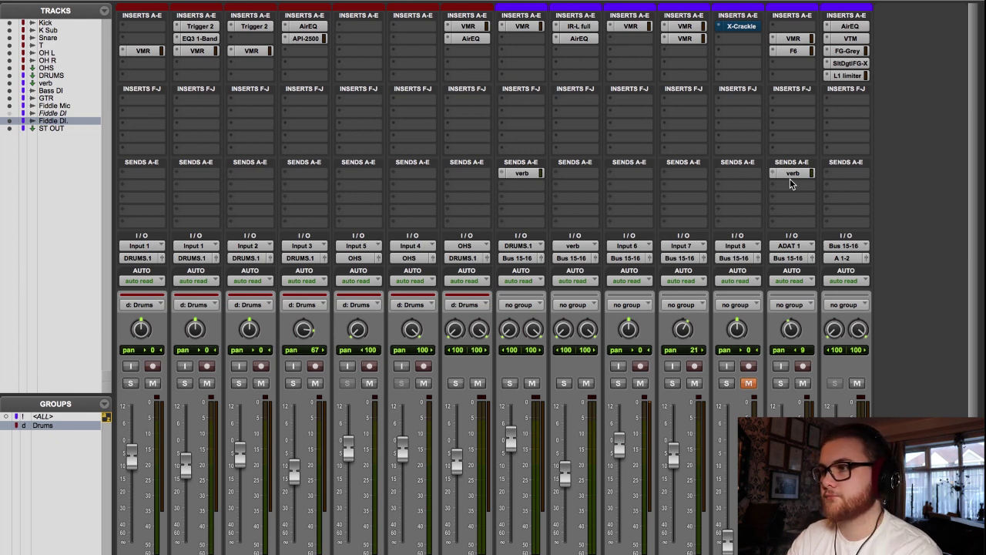
scroll(790, 179, down, 3)
click(638, 503)
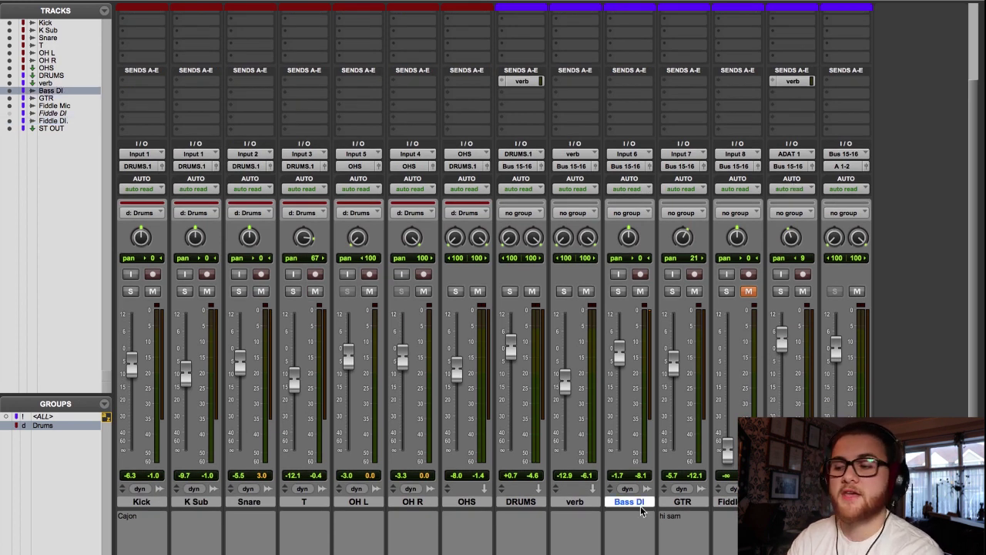
scroll(640, 505, up, 2)
scroll(641, 506, up, 2)
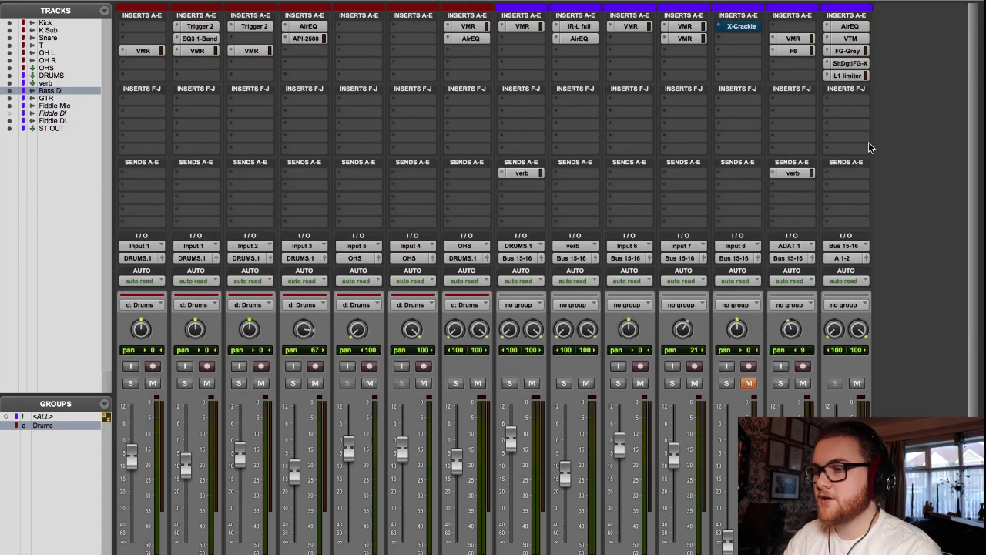
- Select the ST OUT track and examine its Virtual Tape Machines and FG-Grey plug-ins, closing each one
scroll(753, 173, down, 3)
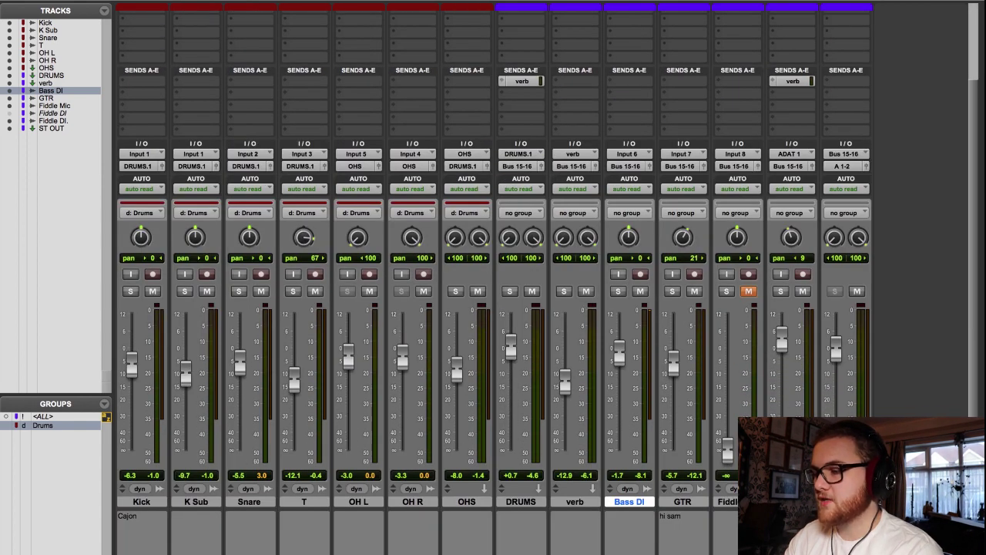
click(846, 502)
scroll(846, 502, up, 3)
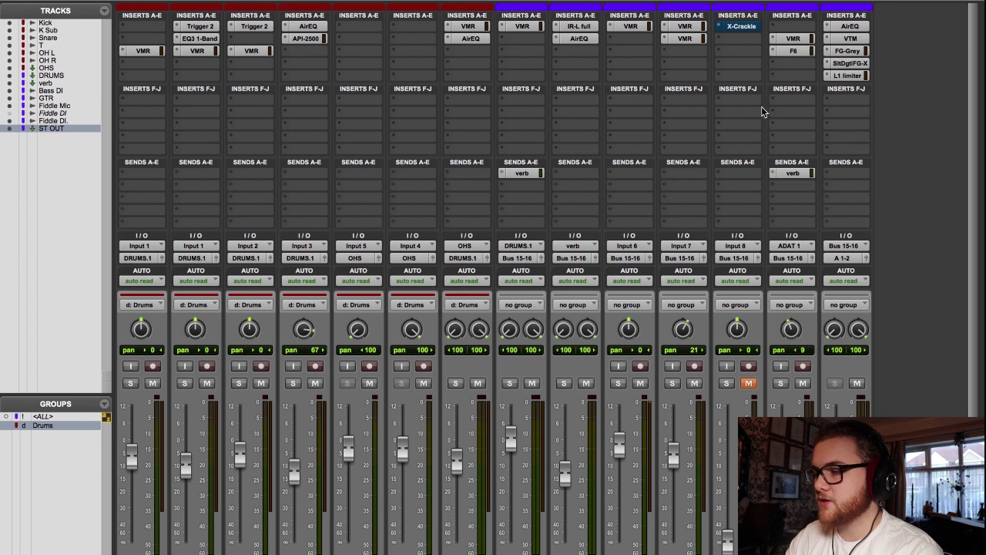
click(848, 40)
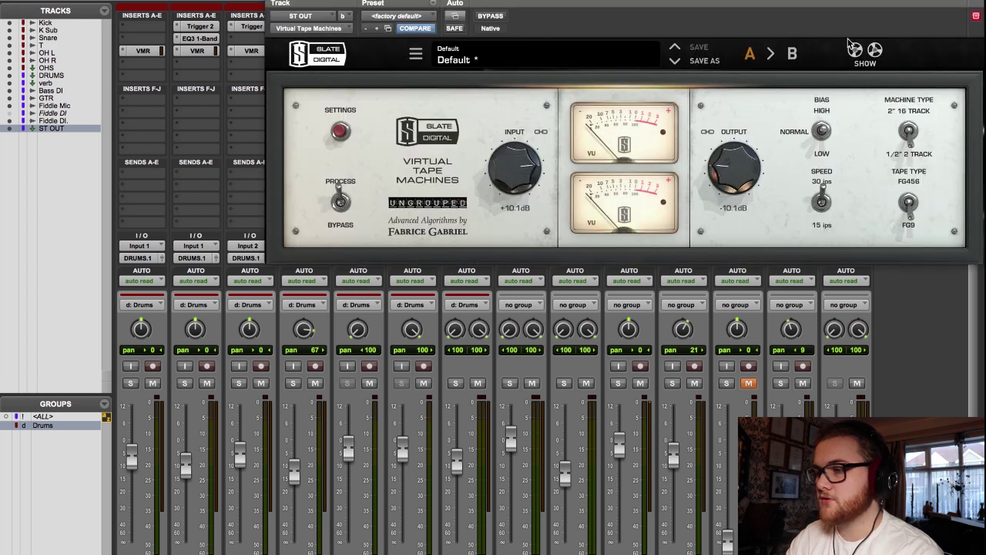
click(276, 2)
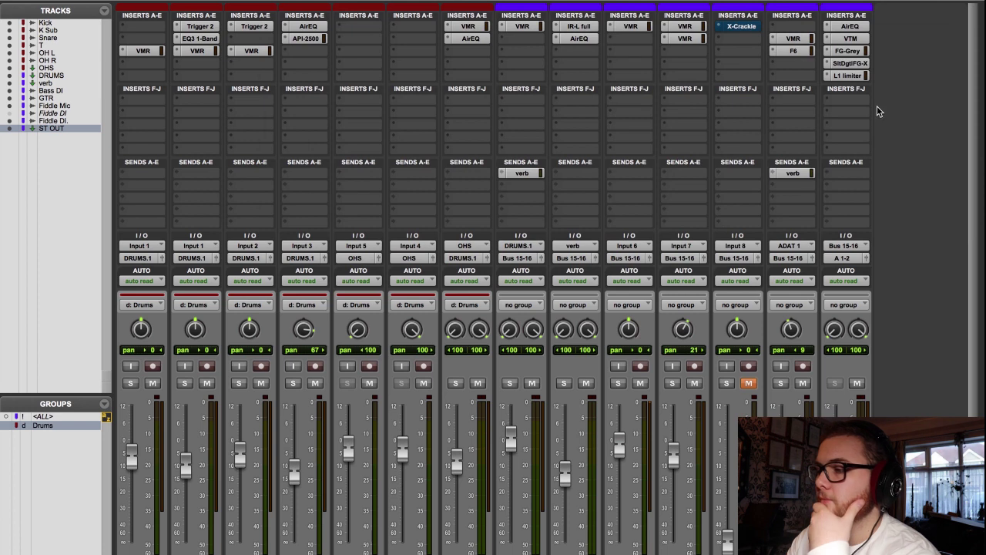
click(848, 51)
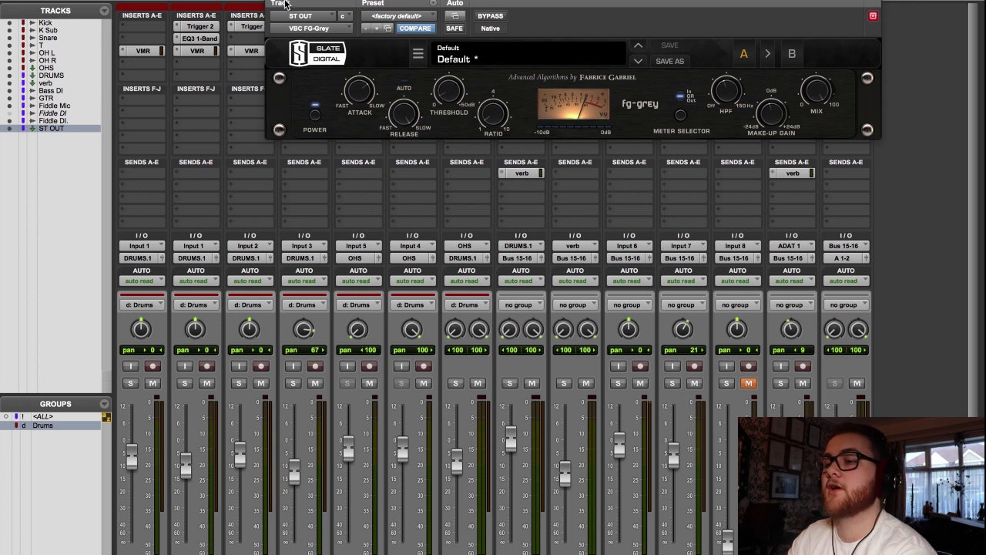
key(super+w)
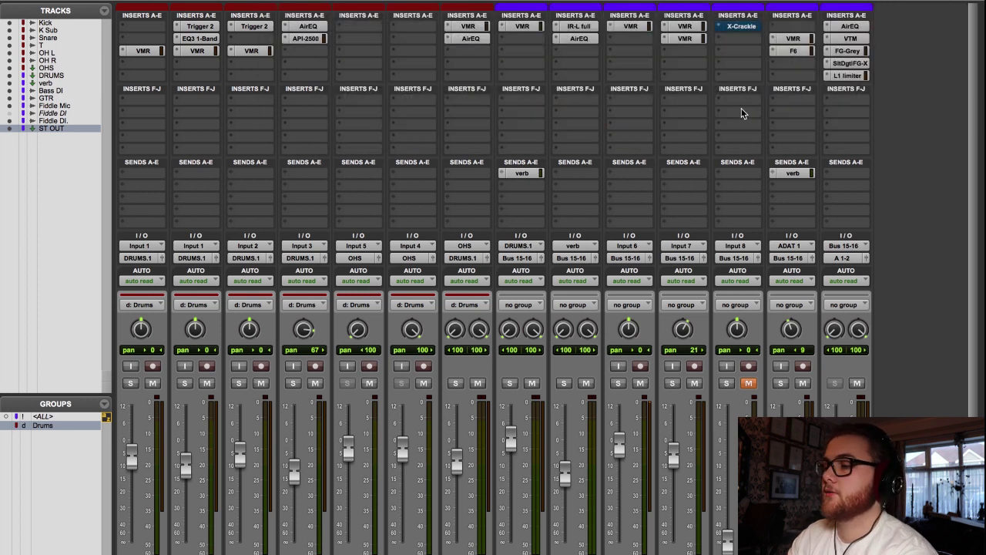
- Examine the FG-X mastering console and the L1 limiter on ST OUT, closing each one
click(847, 64)
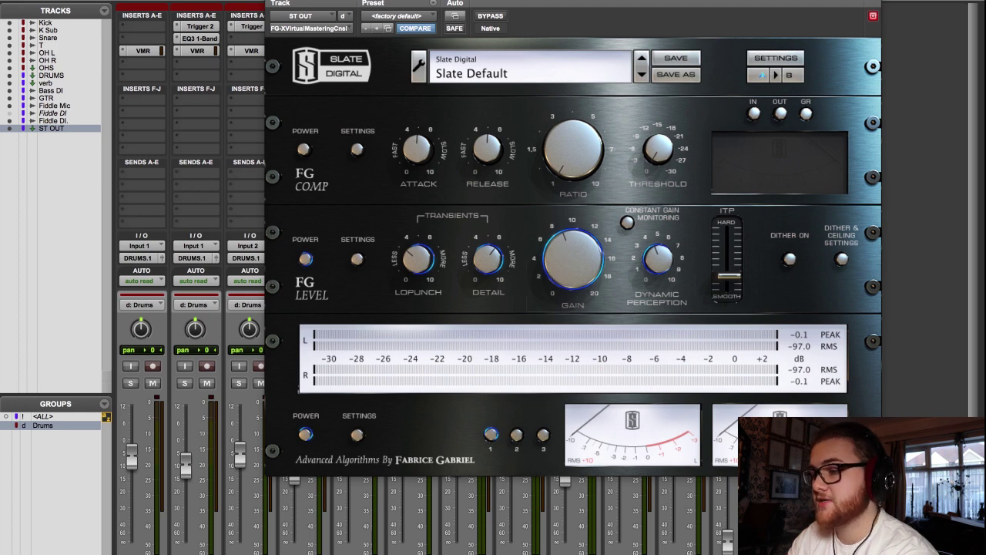
click(873, 15)
click(846, 75)
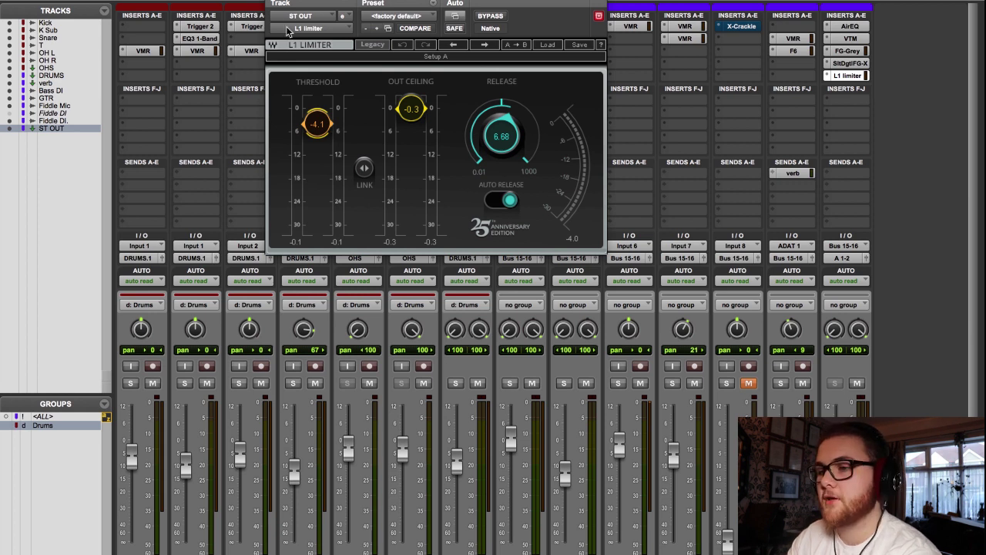
click(277, 1)
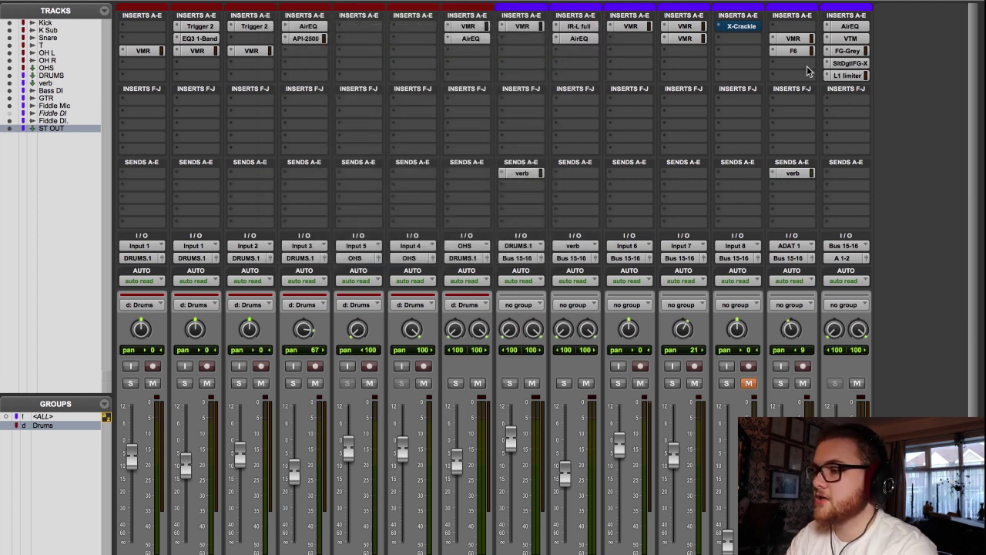
- Bypass the VTM, FG-Grey, SltDgtlFG-X and L1 limiter inserts on ST OUT
super+click(838, 38)
super+click(839, 51)
super+click(839, 63)
super+click(840, 75)
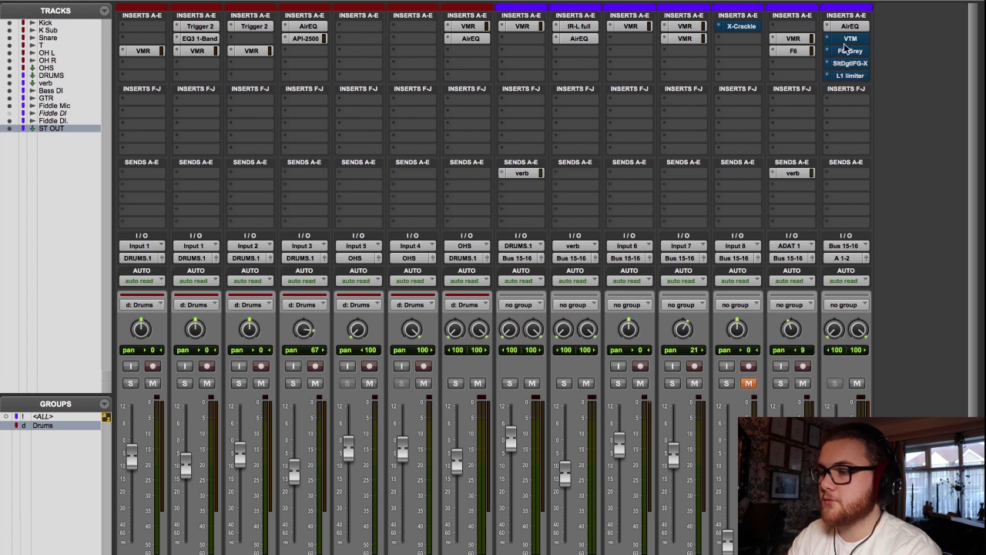
- Open ST OUT's AirEQ, examine its curve, bypass it and start playback to hear the mix without it
click(854, 28)
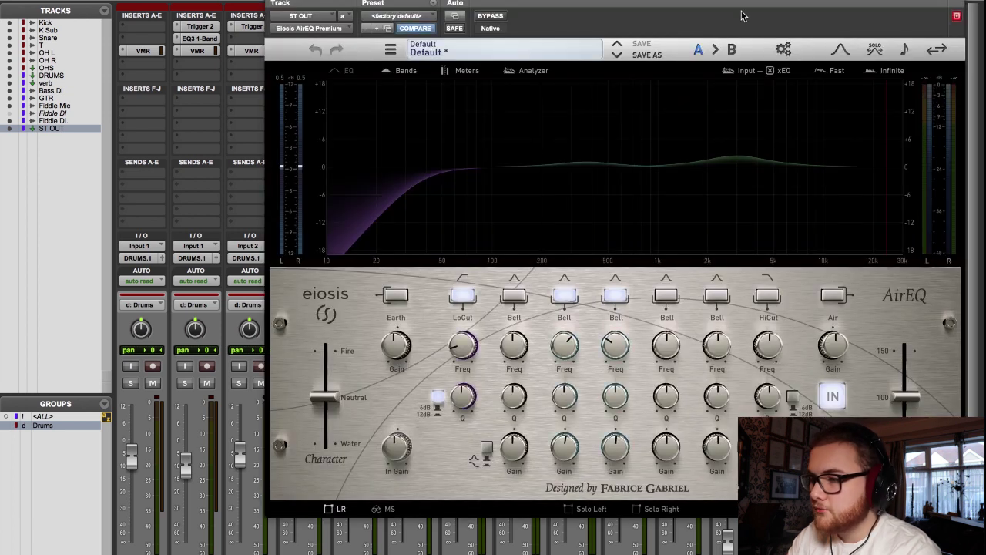
drag(761, 2, 659, 2)
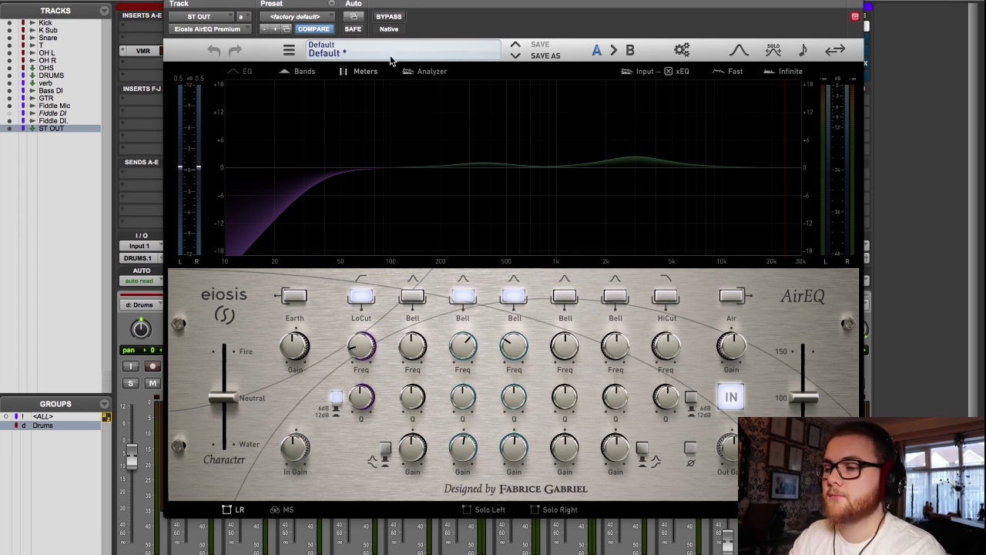
click(394, 17)
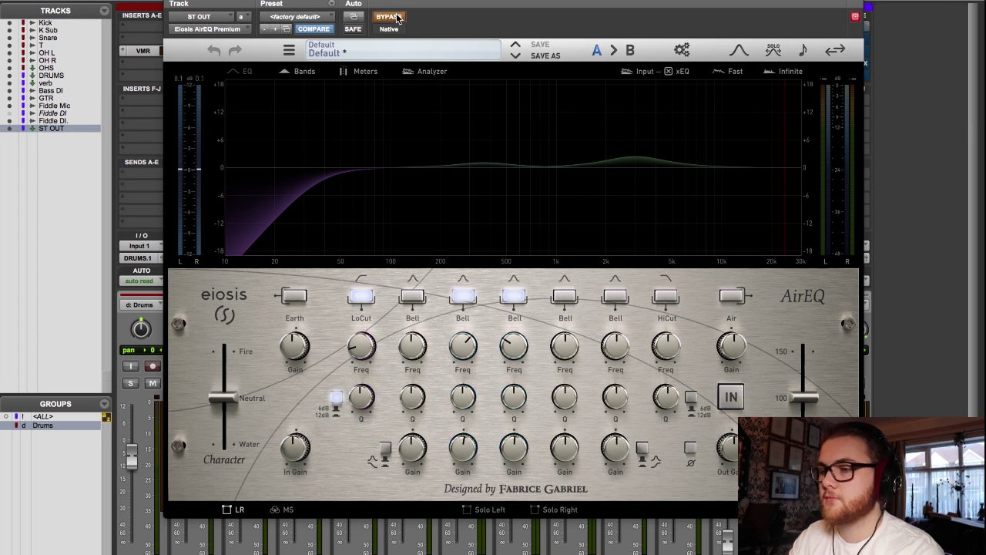
key(space)
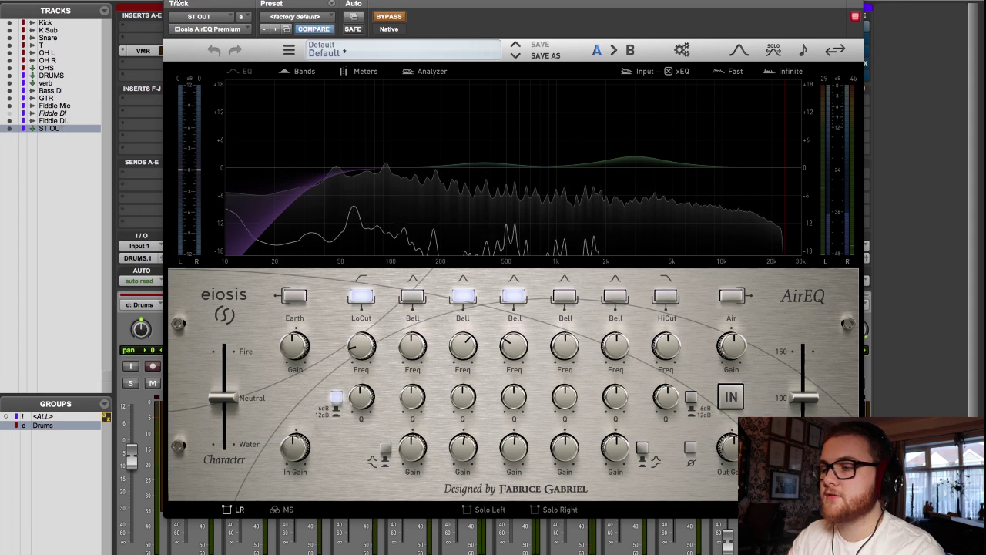
- Take SltDgtlFG-X and the L1 limiter on ST OUT out of bypass, and switch its AirEQ back on during playback
click(174, 2)
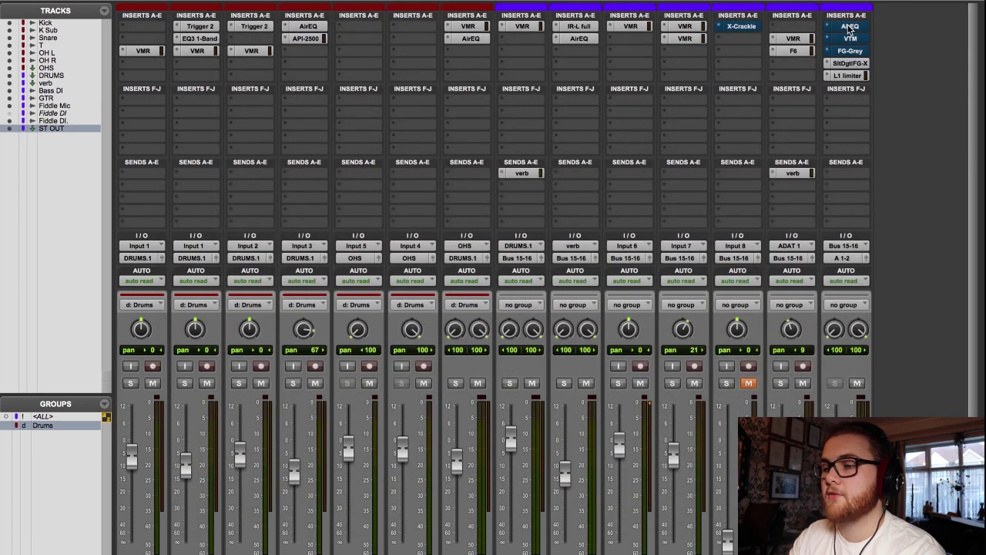
click(850, 27)
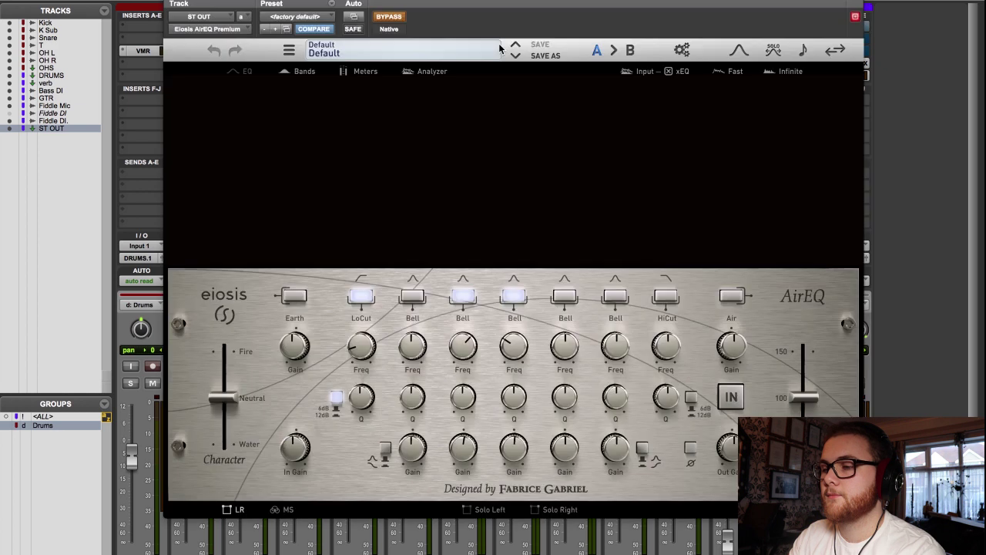
click(389, 16)
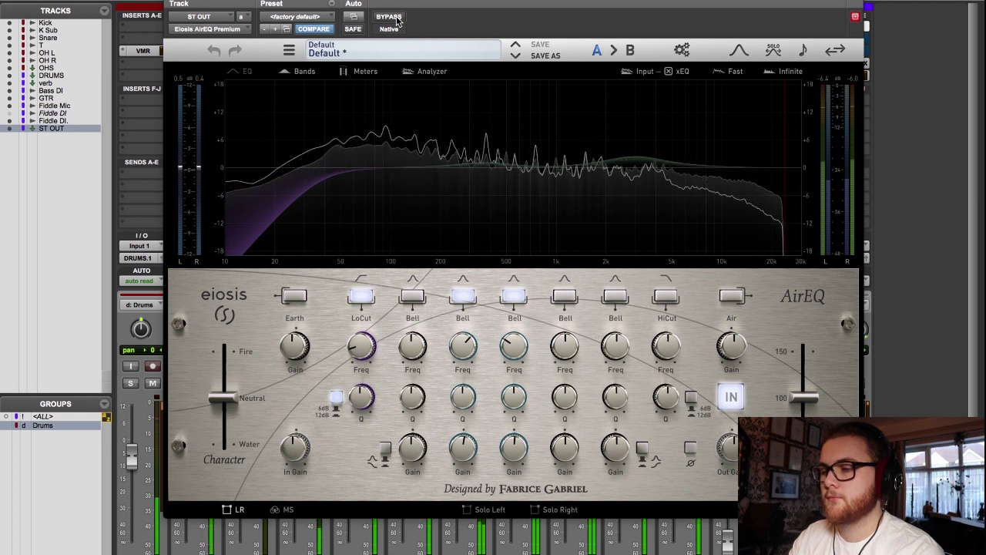
- Compare the mix with ST OUT's AirEQ bypassed and active during playback, then close the equaliser
click(396, 20)
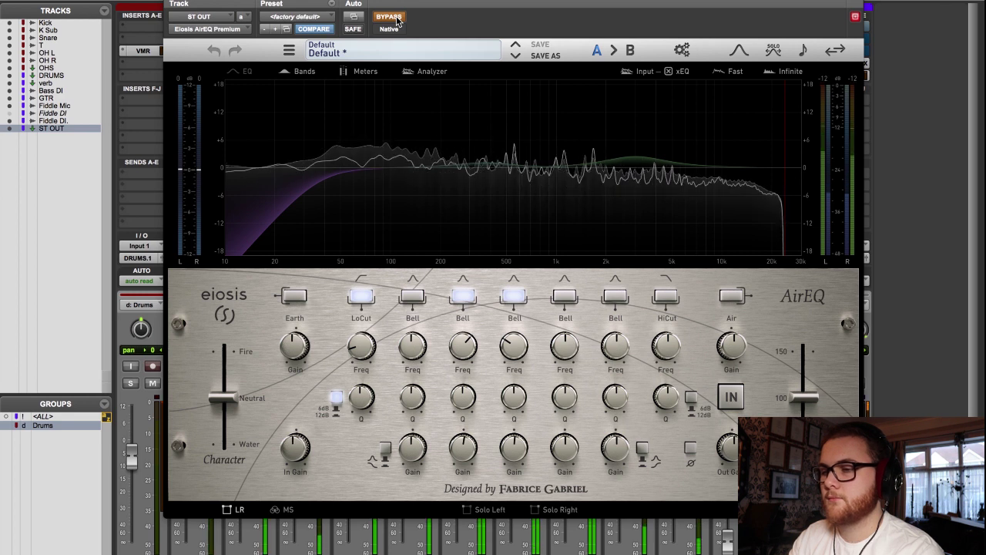
click(396, 20)
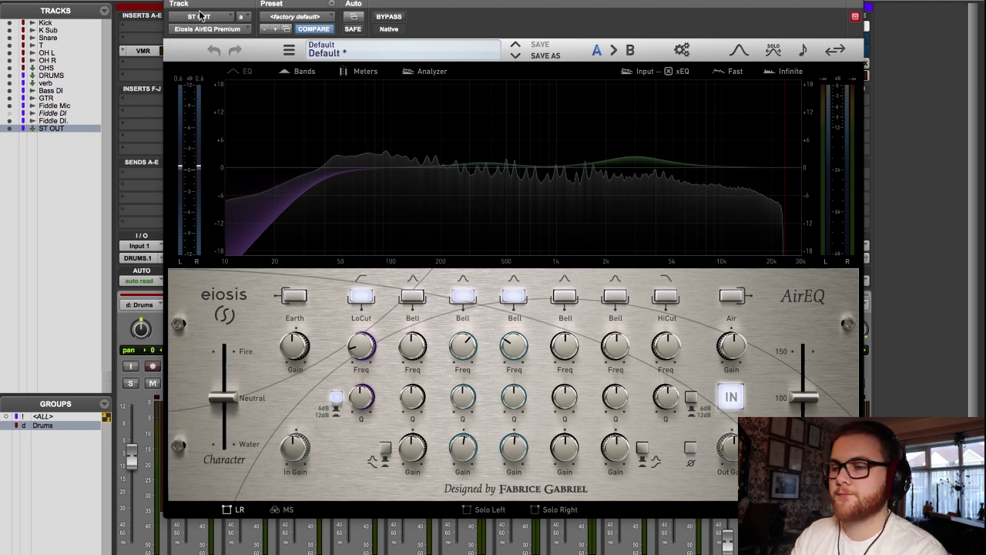
click(173, 3)
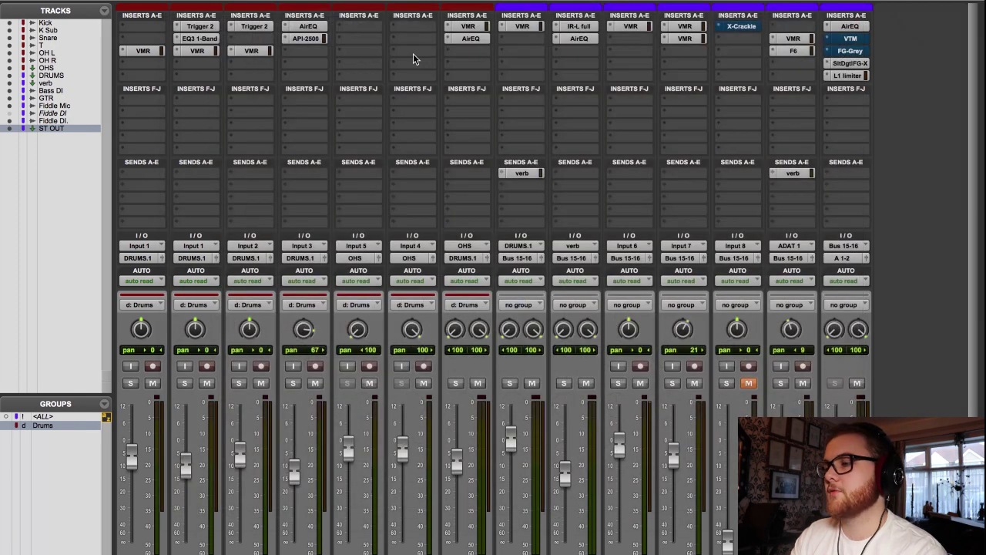
- Take the Virtual Tape Machines and FG-Grey inserts on ST OUT out of bypass, listening to each during playback
click(850, 40)
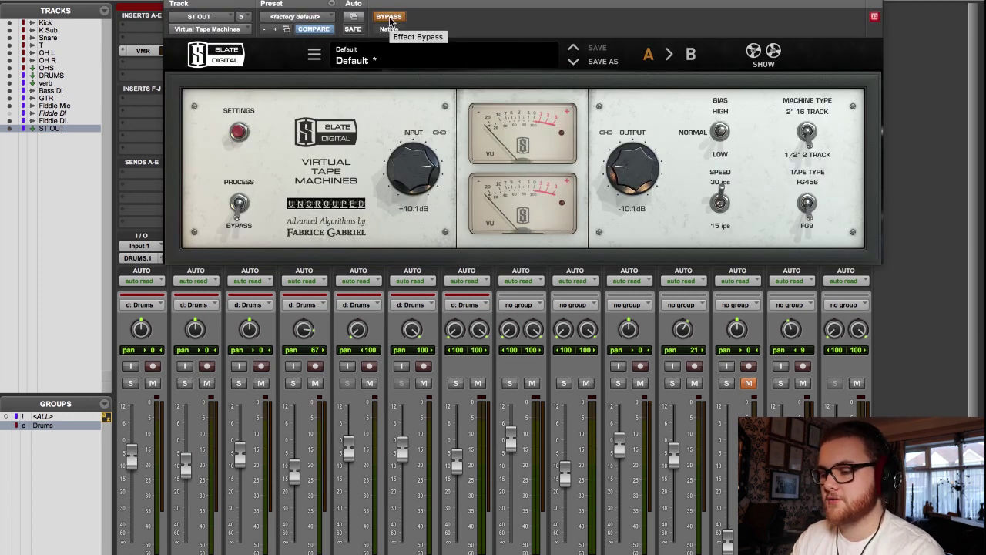
key(space)
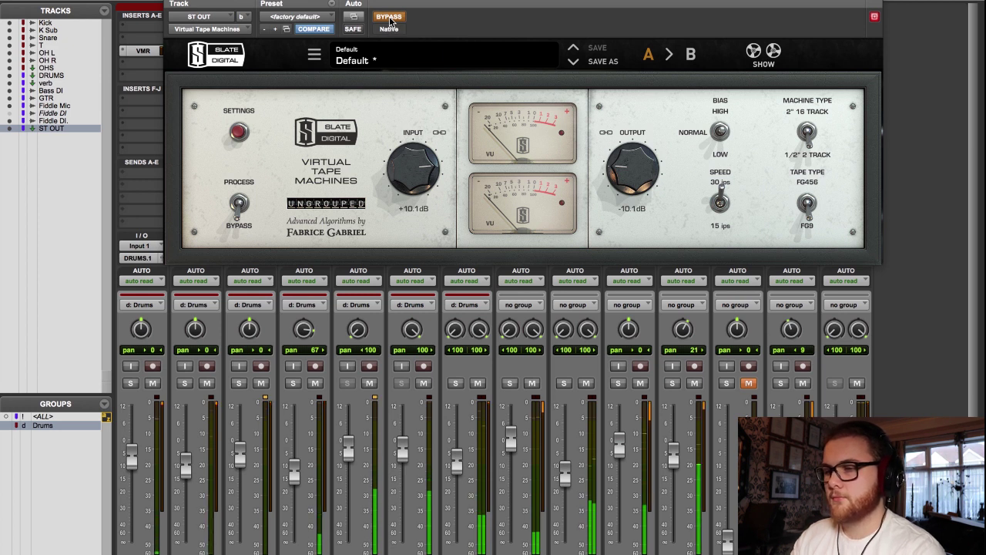
click(389, 17)
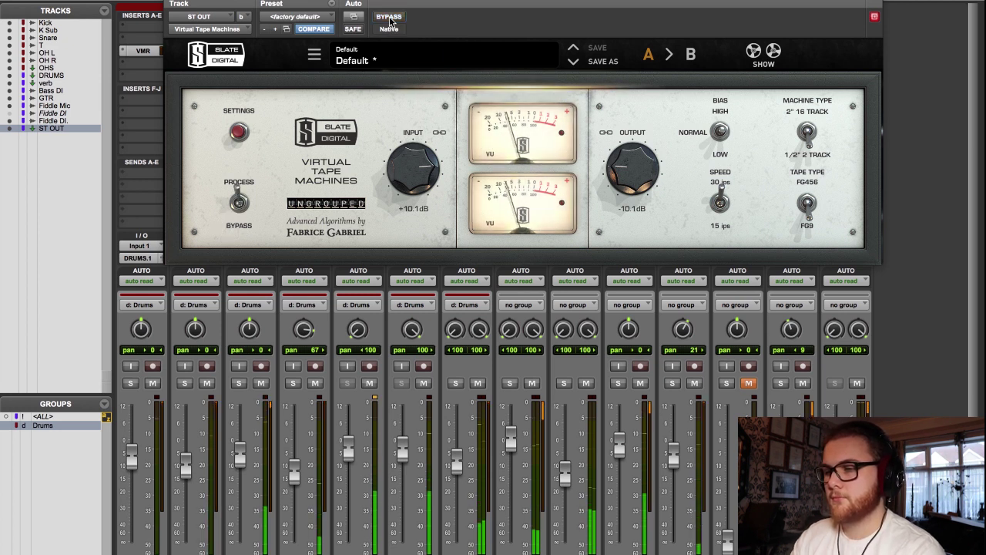
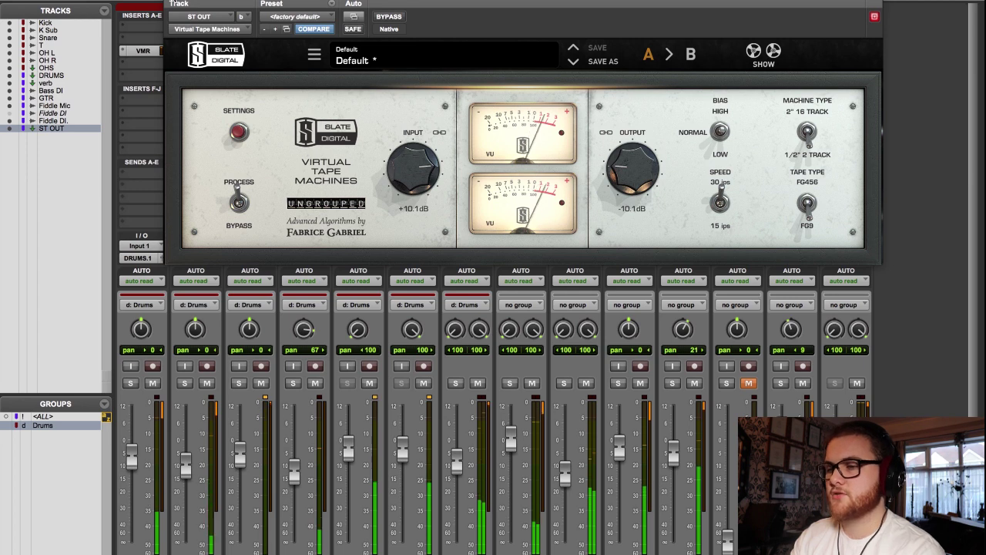
click(874, 16)
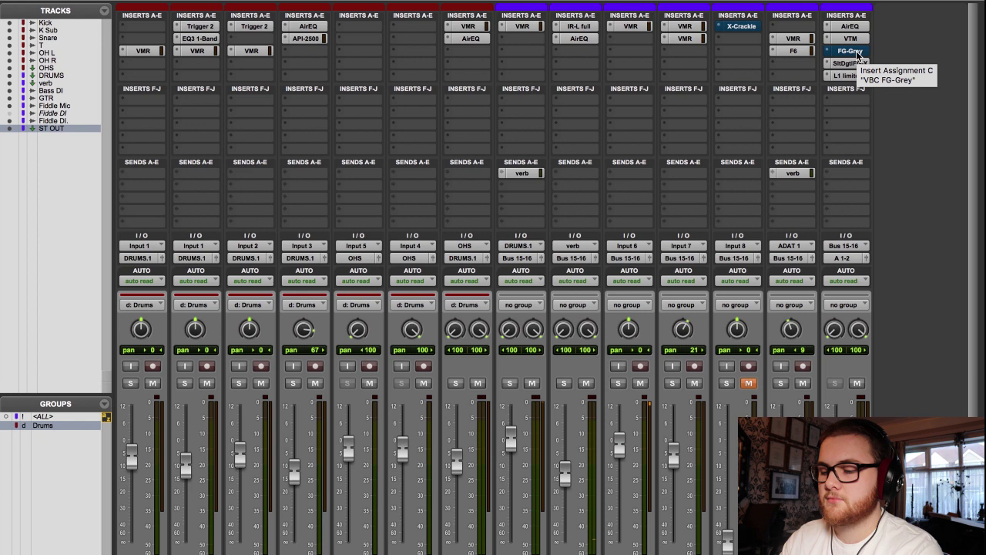
click(856, 50)
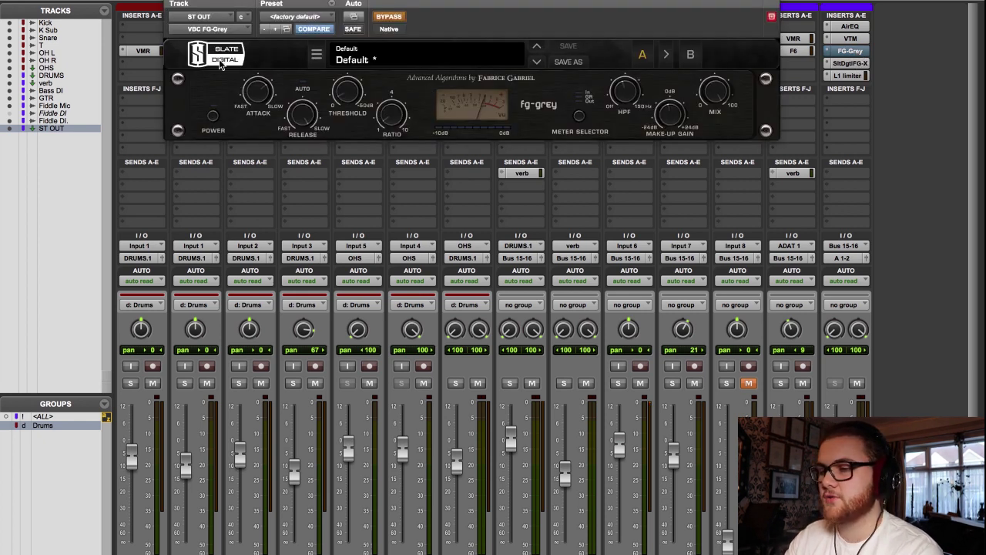
click(393, 17)
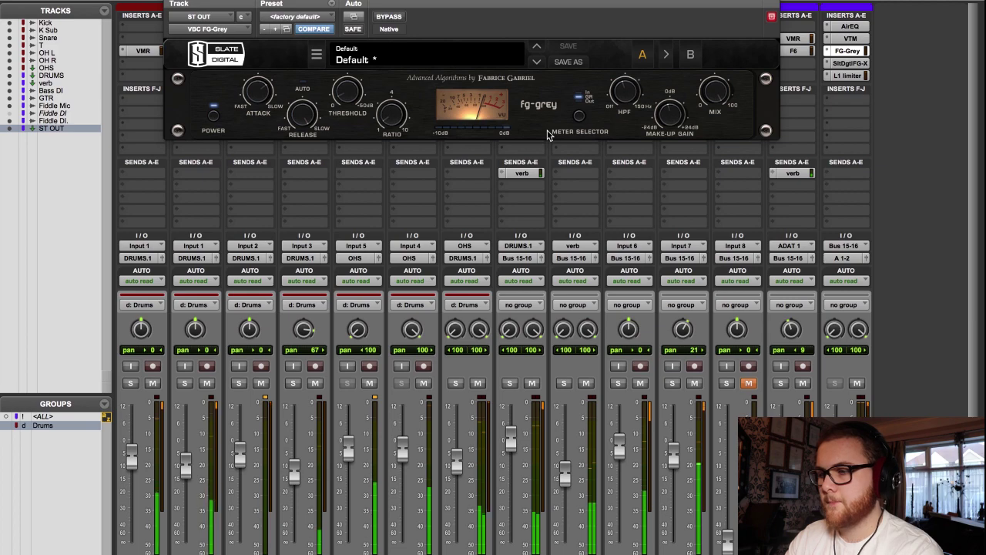
- Play the mix from about 2:24 in the timeline to examine FG-Grey's compression, then return to the mixer and close the plug-in
key(super+equal)
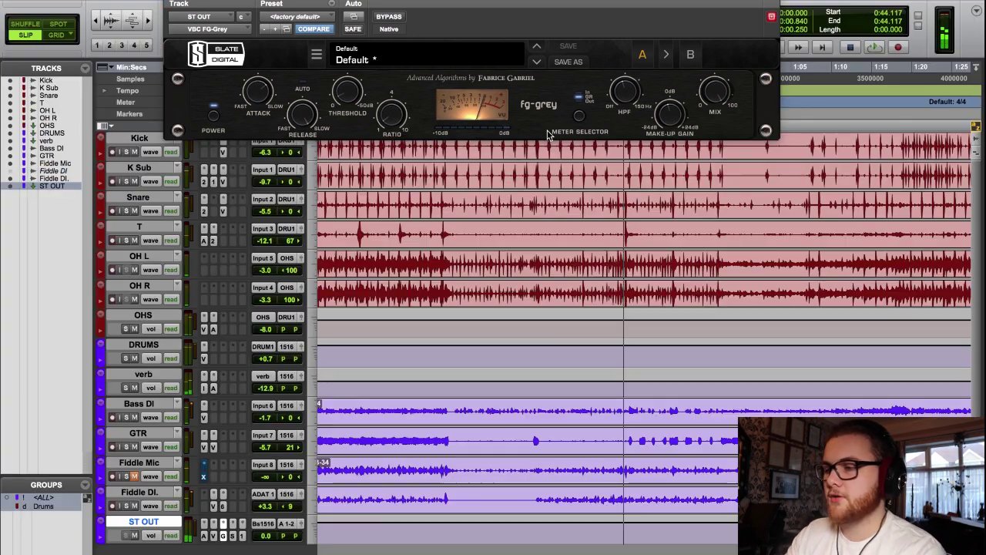
scroll(691, 270, right, 10)
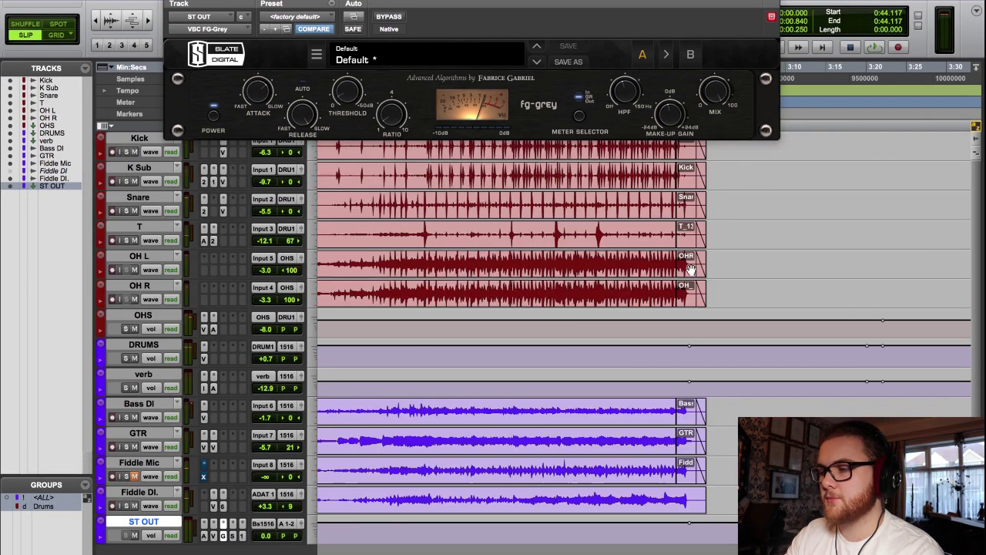
scroll(691, 270, left, 2)
click(782, 129)
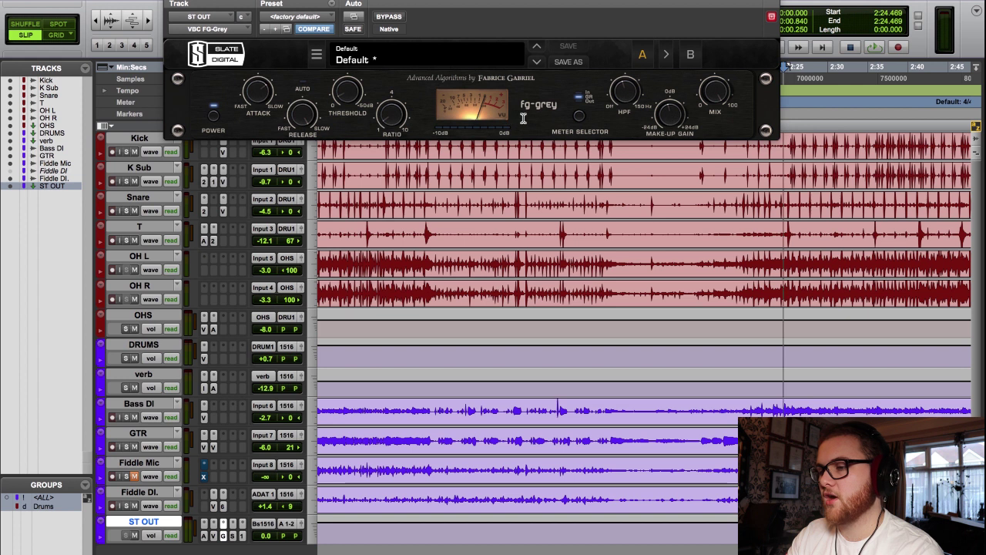
drag(379, 117, 383, 122)
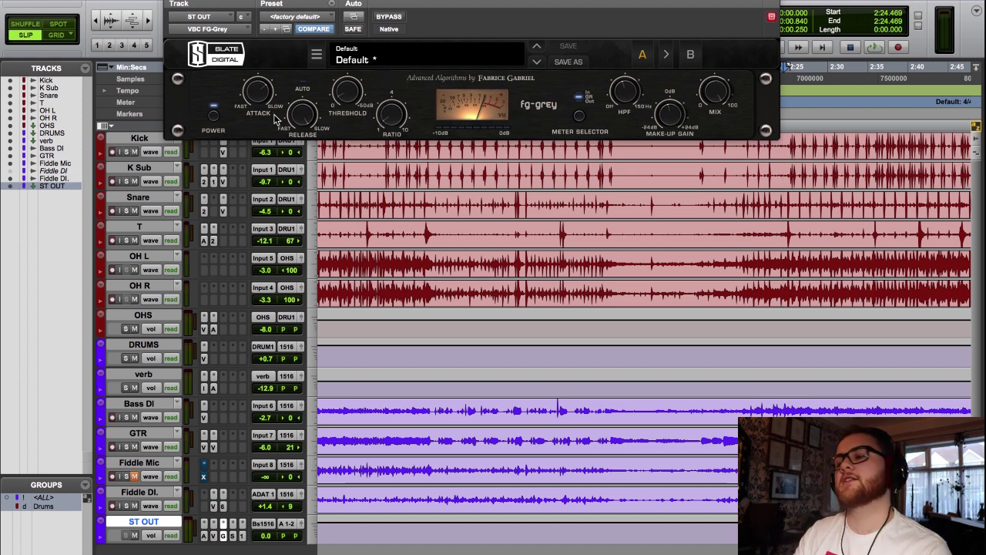
key(space)
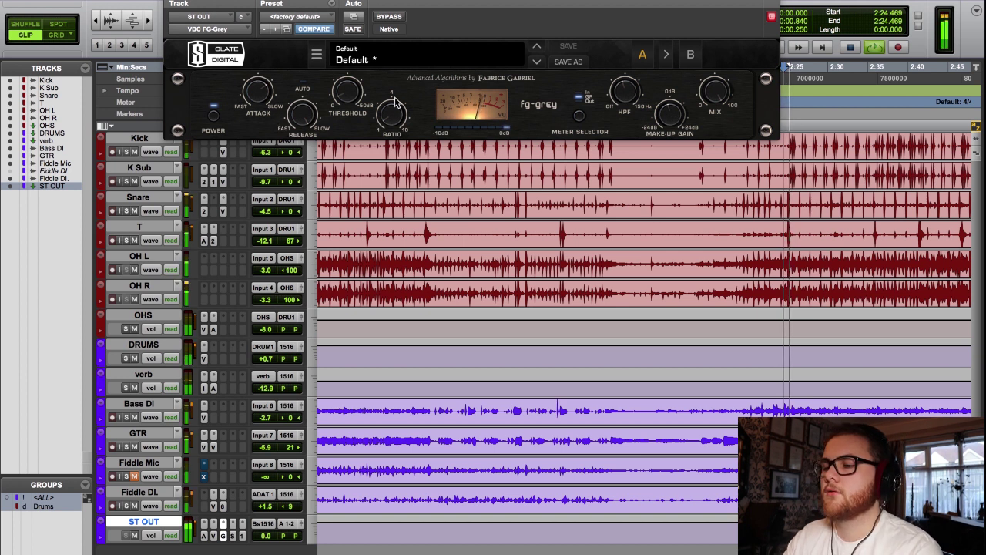
mouse_move(399, 121)
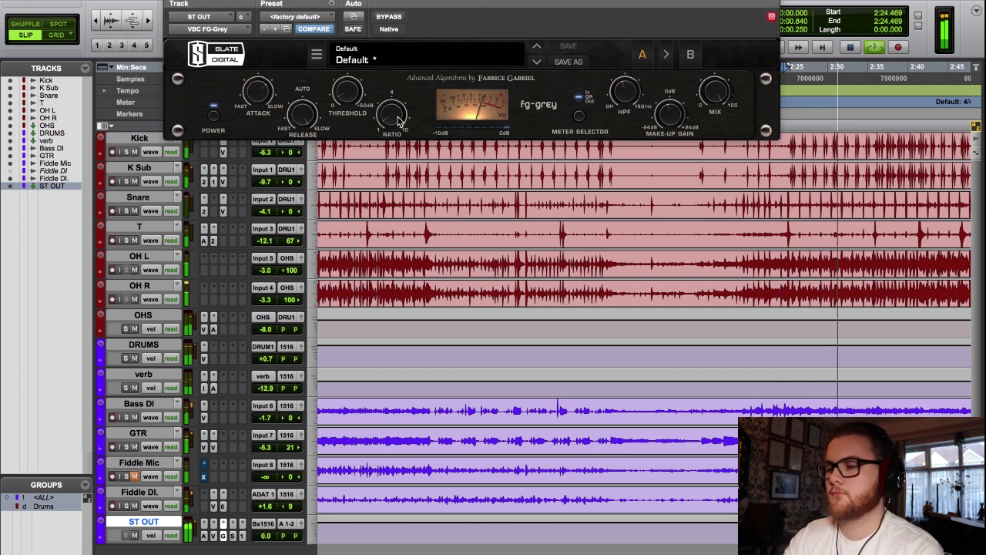
key(super+equal)
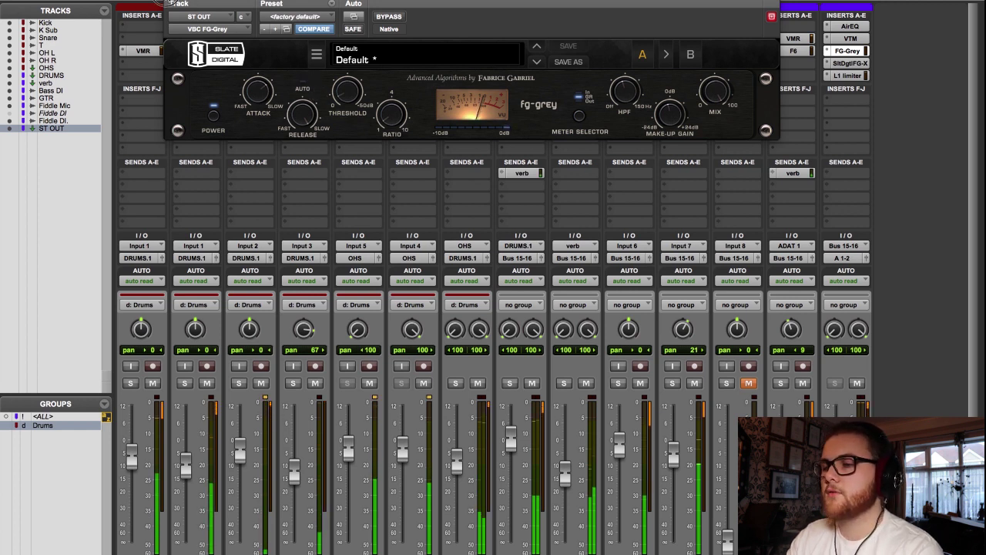
click(771, 15)
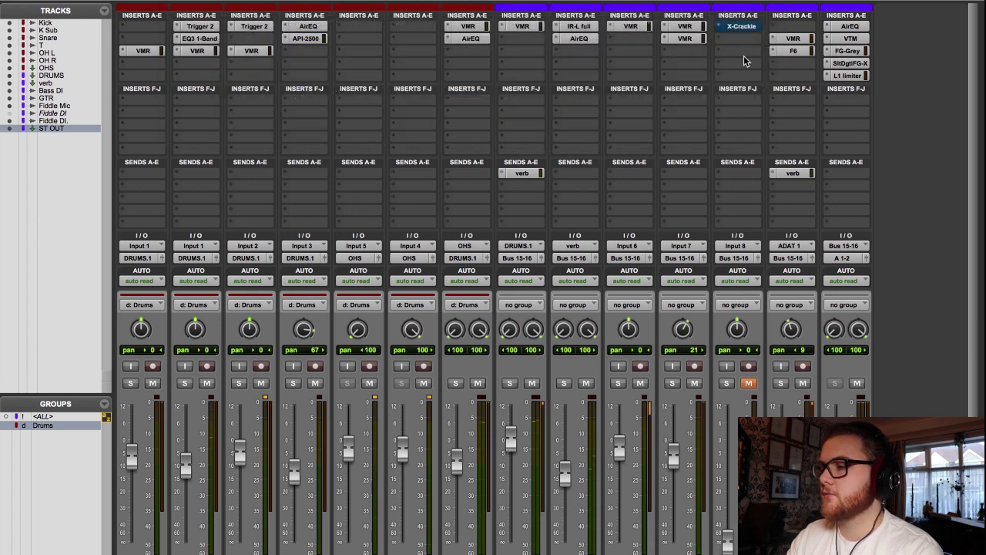
- Open the FG-X mastering console on ST OUT, compare the playing mix with it bypassed and active, and close it
click(847, 64)
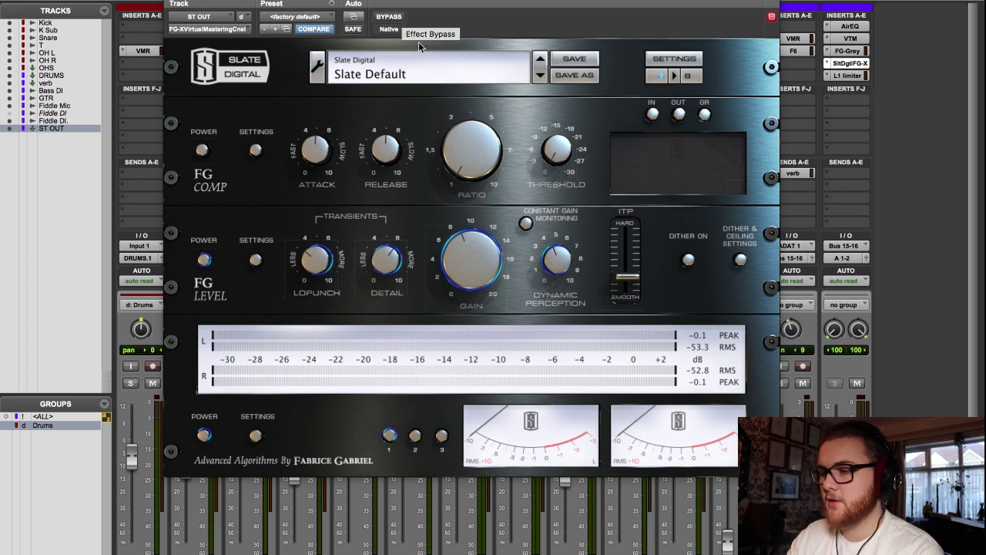
click(387, 17)
key(space)
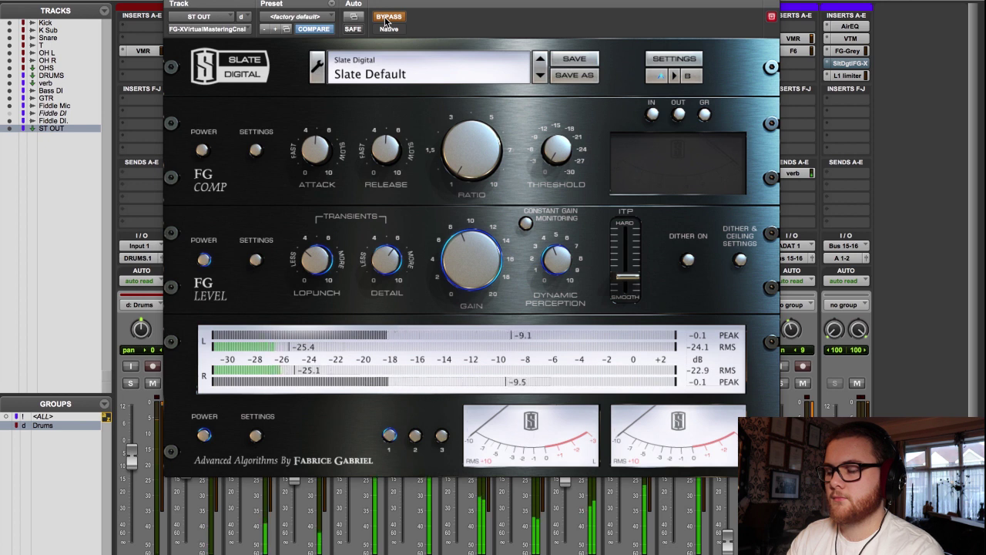
click(387, 17)
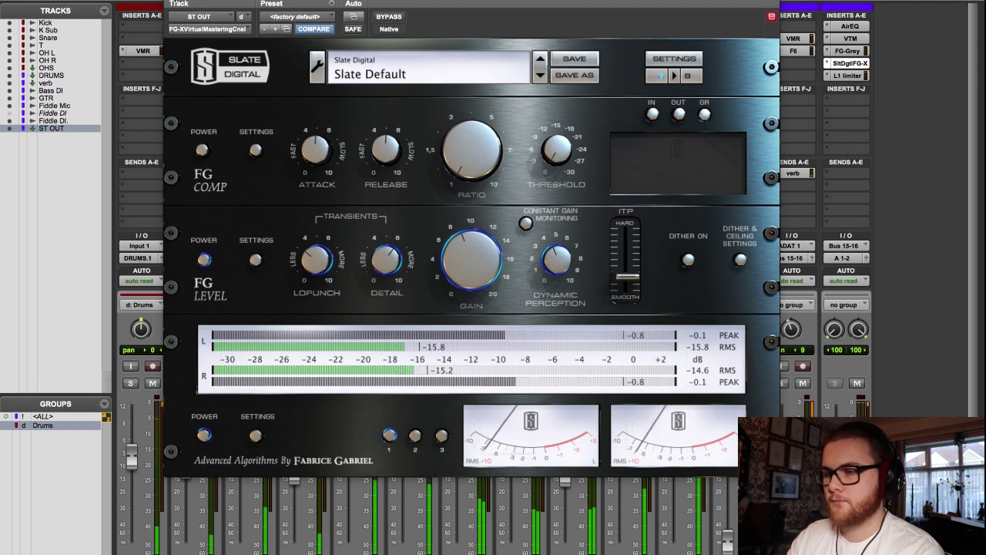
click(850, 63)
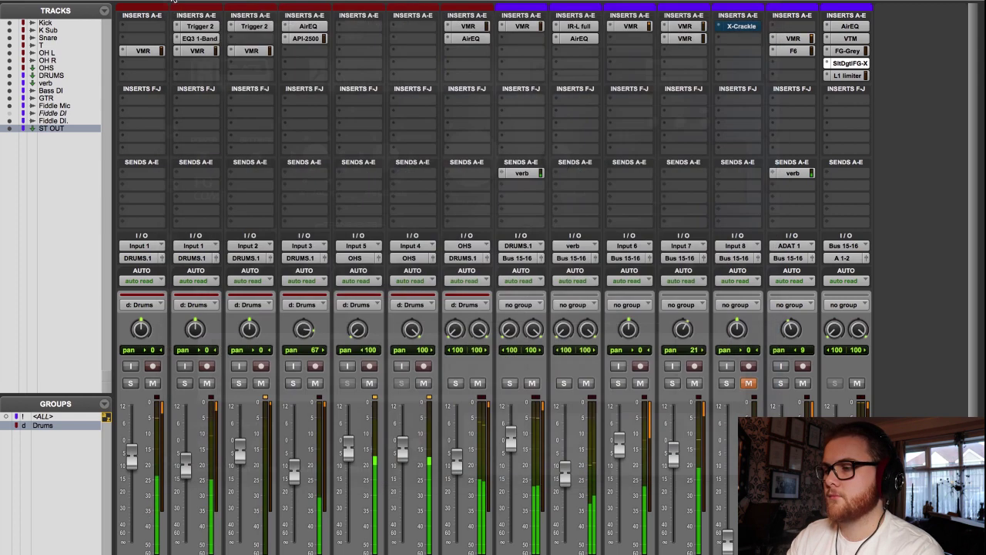
- Open the L1 limiter on ST OUT, compare playback with it bypassed and active, then stop playback and close it
click(851, 76)
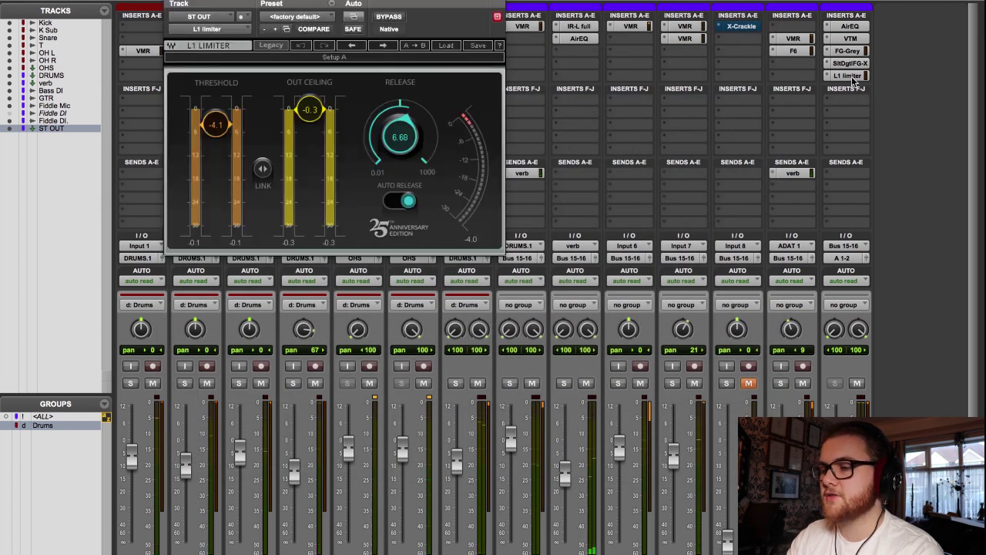
click(396, 18)
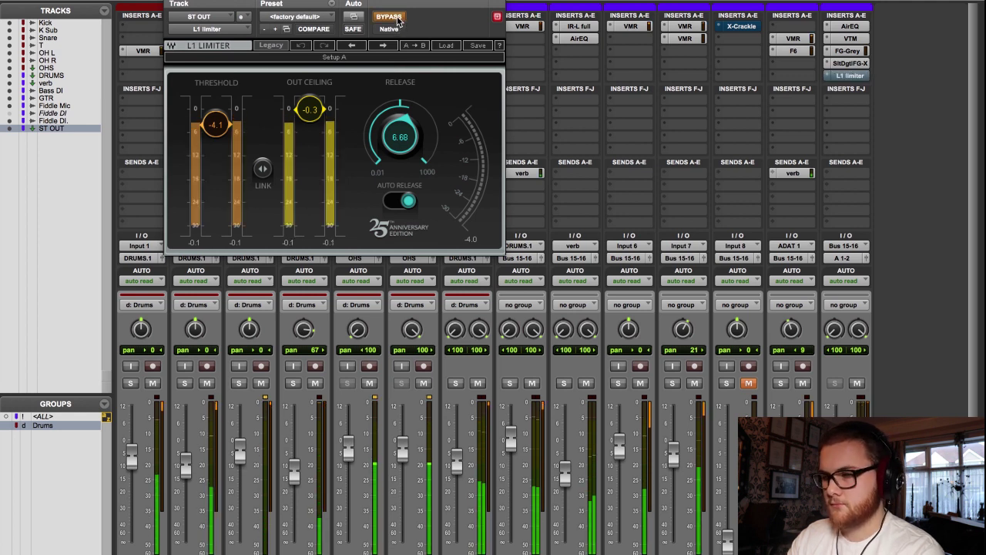
click(397, 20)
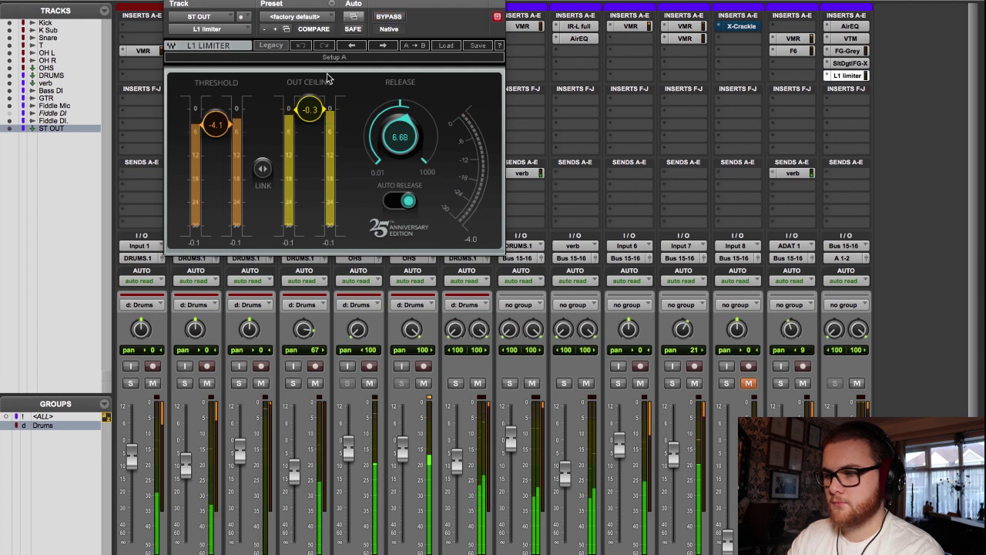
key(space)
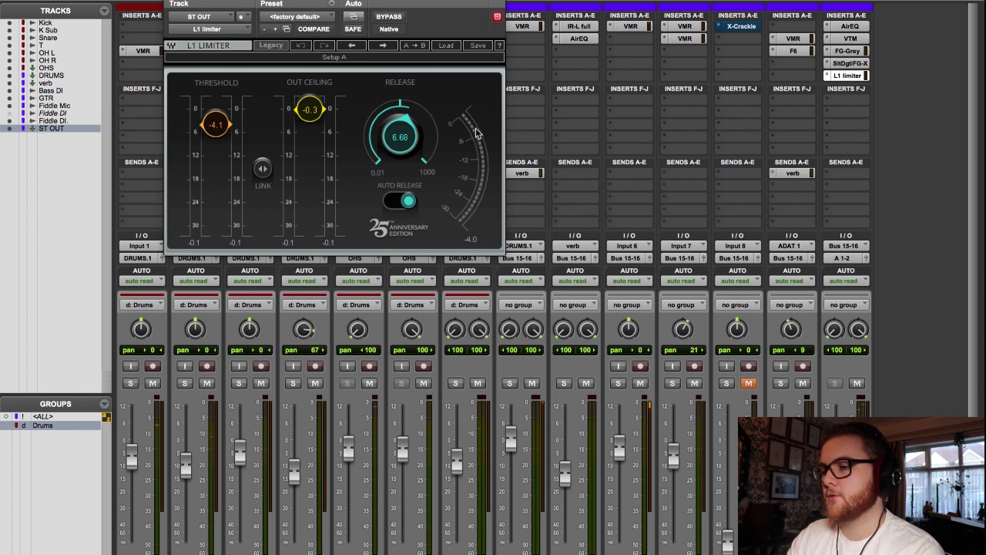
click(175, 3)
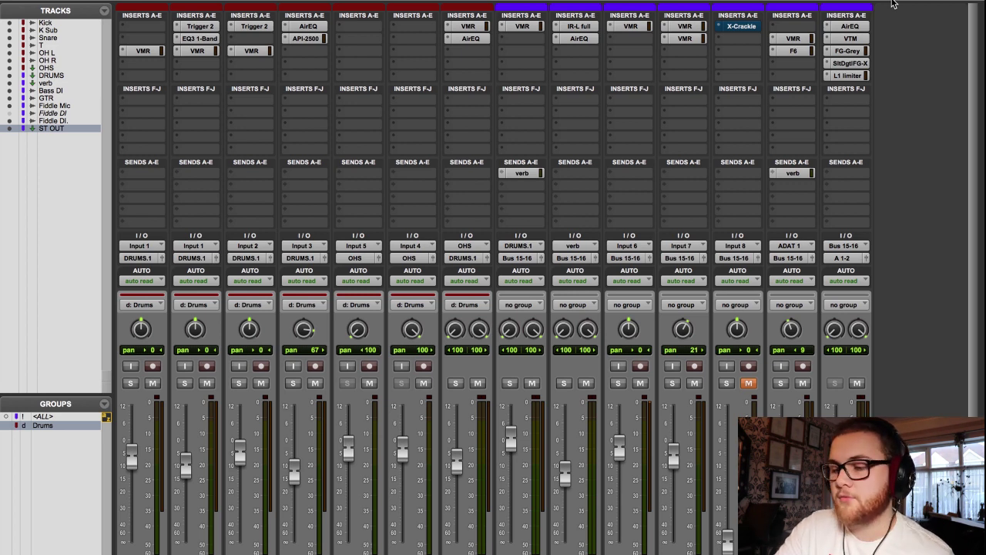
scroll(978, 199, down, 5)
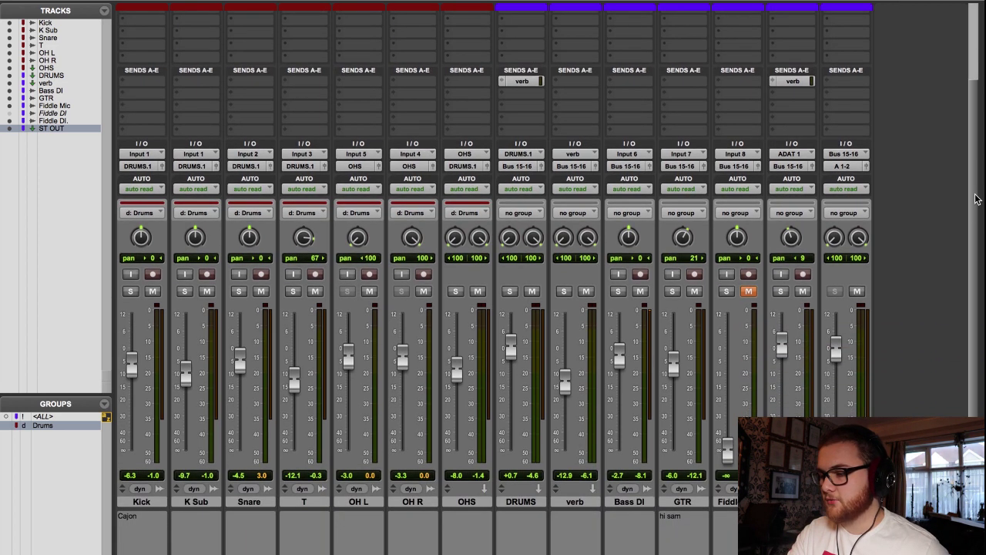
scroll(903, 319, up, 5)
scroll(903, 319, down, 3)
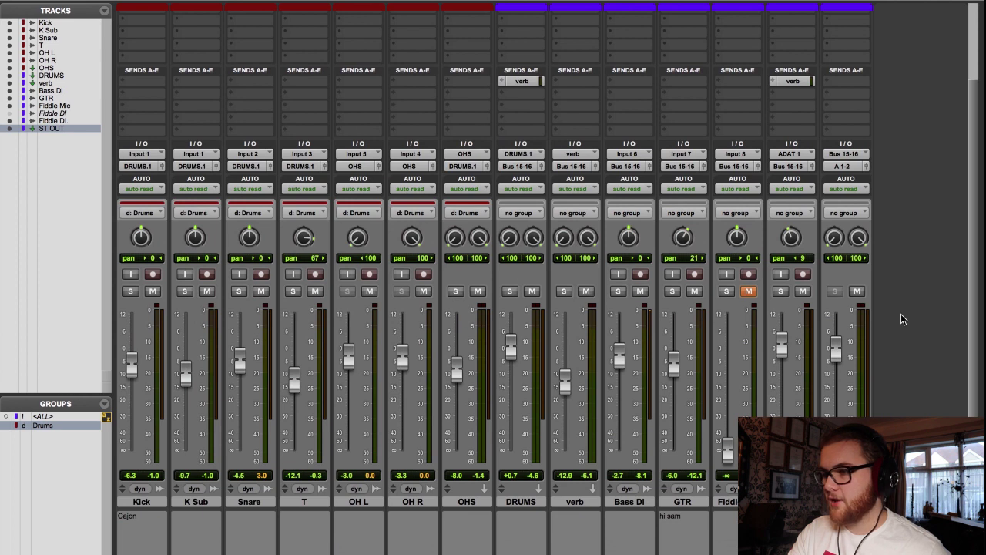
scroll(900, 313, up, 3)
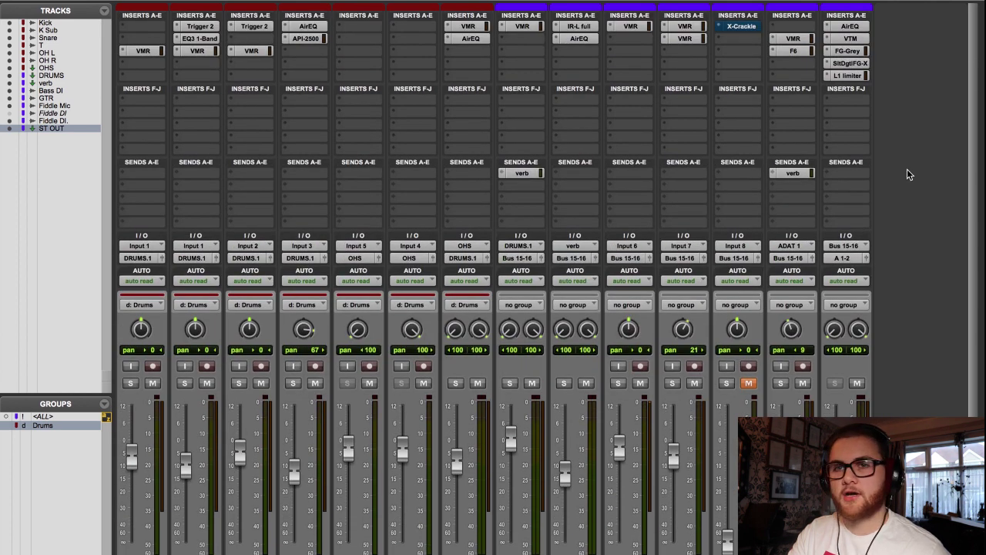